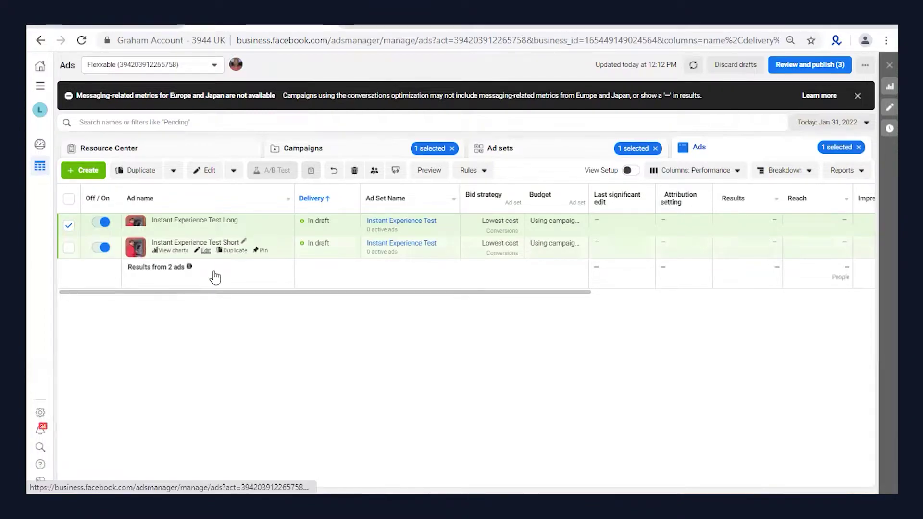
Edit the Instant Experience Test Short ad, dismiss the publish prompt, and scroll to its 'Get New Customers' destination.
{"action": "left_click", "coordinate": [205, 251]}
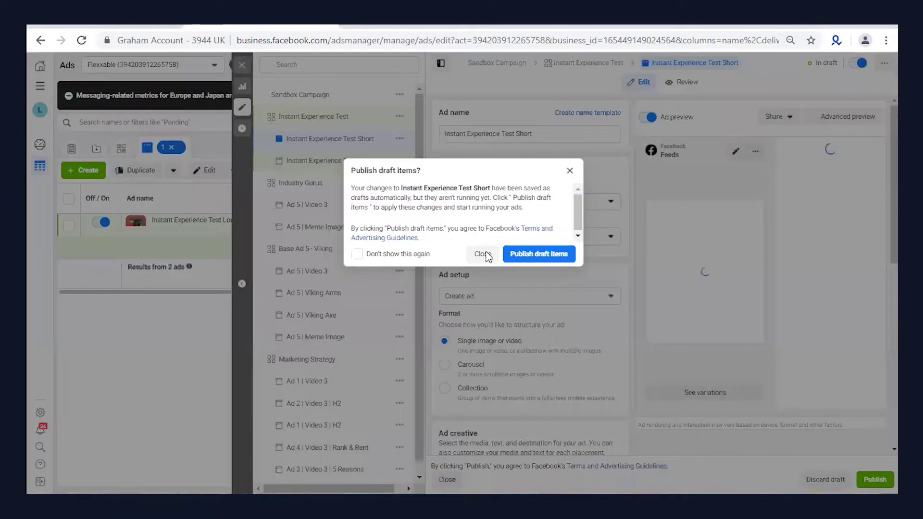
{"action": "left_click", "coordinate": [483, 254]}
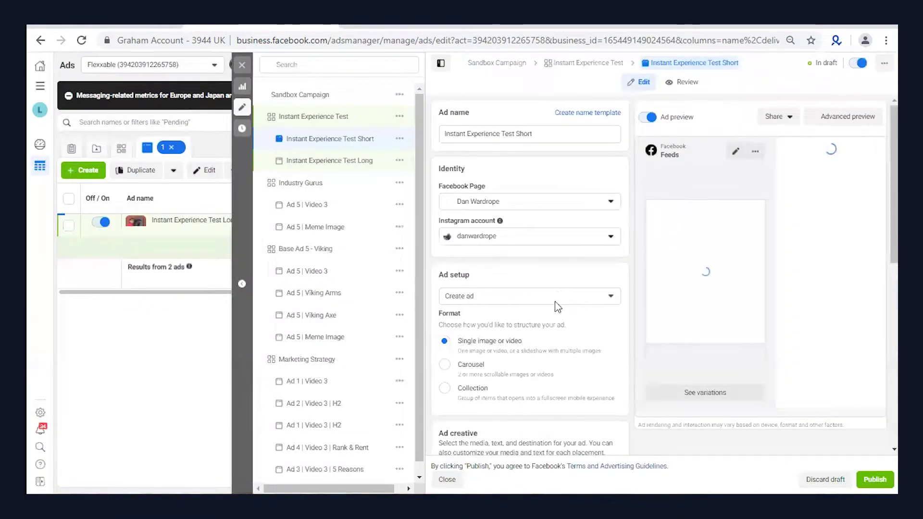
{"action": "scroll", "coordinate": [624, 336], "scroll_direction": "down", "scroll_amount": 4}
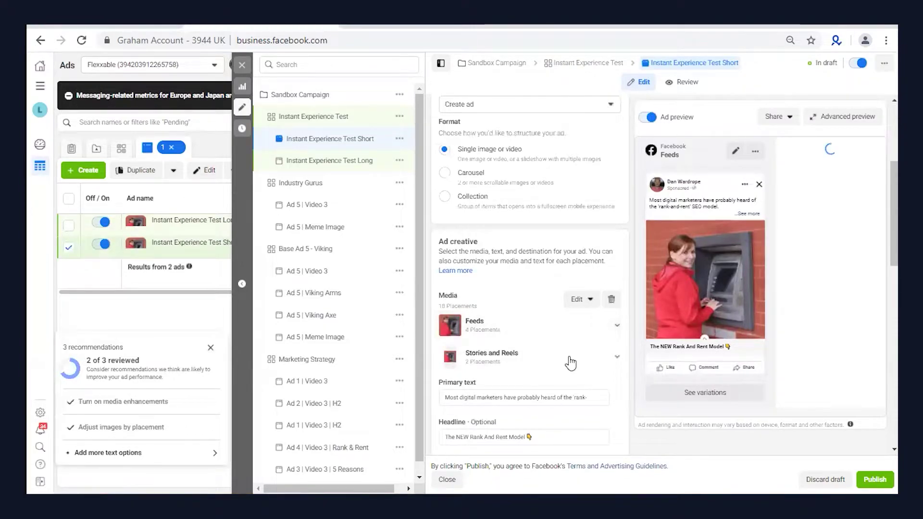
{"action": "scroll", "coordinate": [598, 356], "scroll_direction": "down", "scroll_amount": 3}
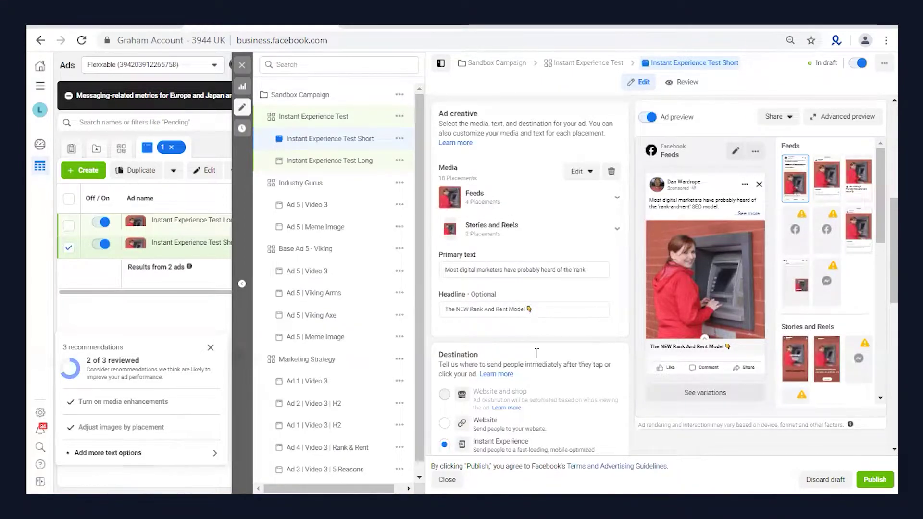
{"action": "scroll", "coordinate": [537, 353], "scroll_direction": "down", "scroll_amount": 3}
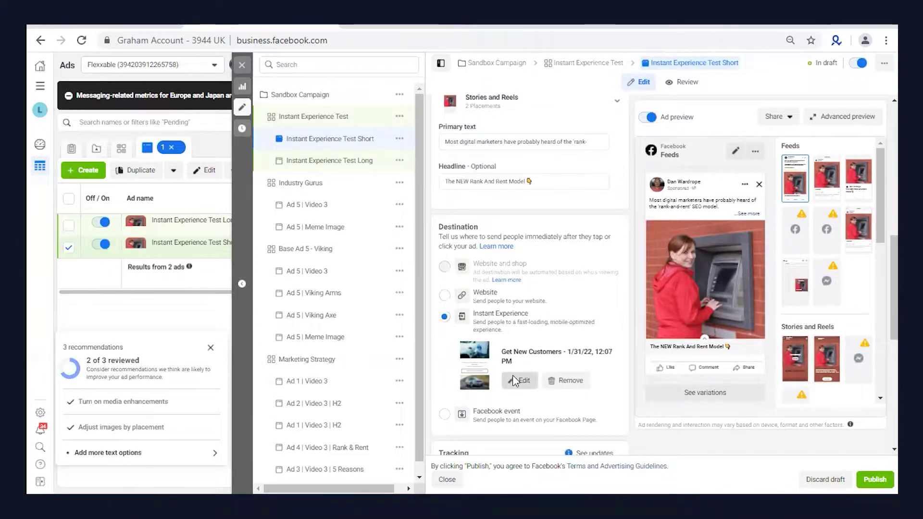
Open the short ad's 'Finance A Hybrid Vehicle Through Your Business' Instant Experience and scroll through its form.
{"action": "left_click", "coordinate": [513, 381]}
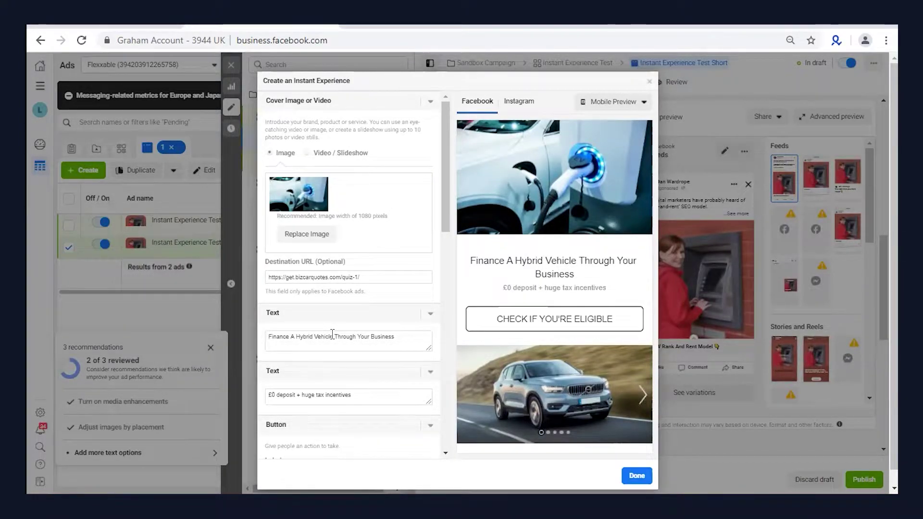
{"action": "scroll", "coordinate": [334, 330], "scroll_direction": "down", "scroll_amount": 3}
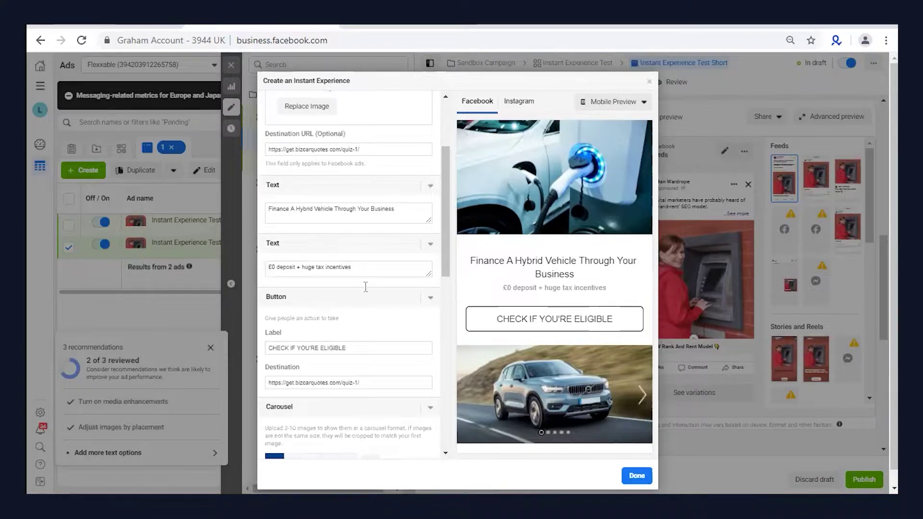
{"action": "scroll", "coordinate": [393, 382], "scroll_direction": "down", "scroll_amount": 3}
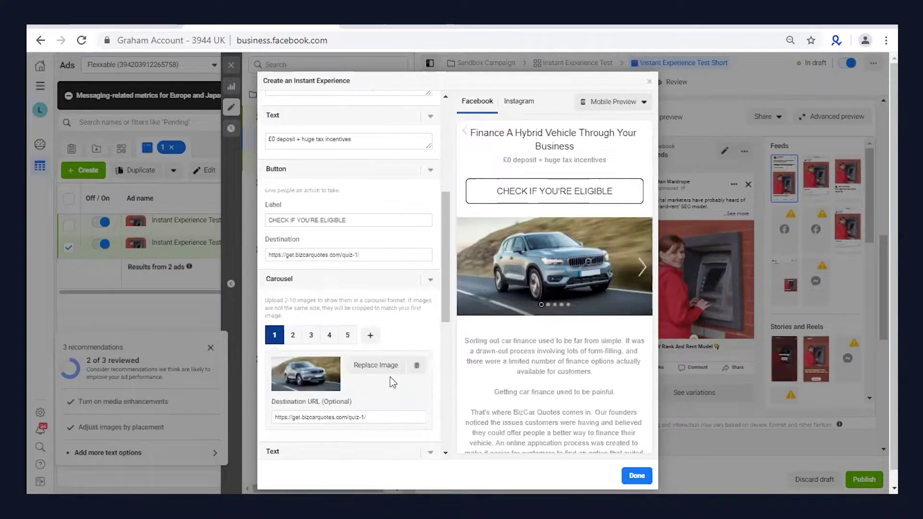
{"action": "scroll", "coordinate": [294, 284], "scroll_direction": "down", "scroll_amount": 2}
Step through carousel cards 2 to 5, including the red hatchback and white BMW, then scroll further down.
{"action": "left_click", "coordinate": [293, 271]}
{"action": "left_click", "coordinate": [312, 274]}
{"action": "left_click", "coordinate": [330, 272]}
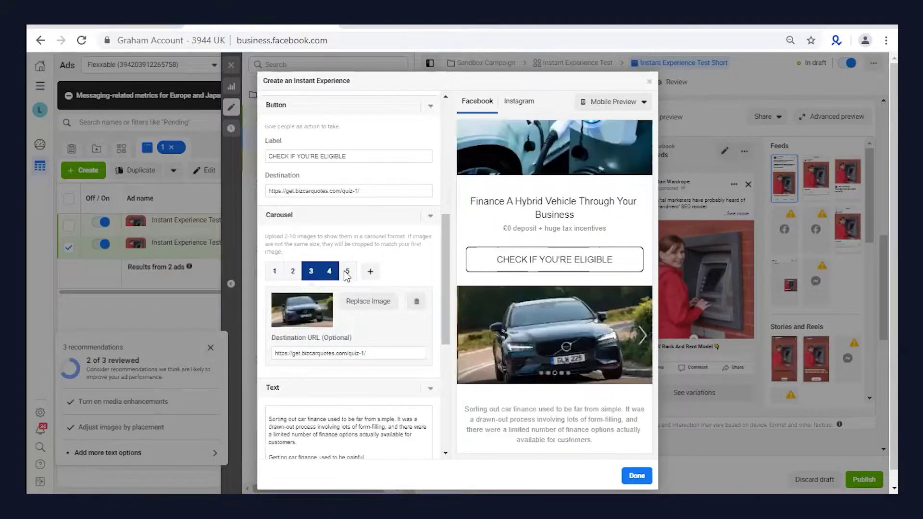
{"action": "left_click", "coordinate": [349, 272]}
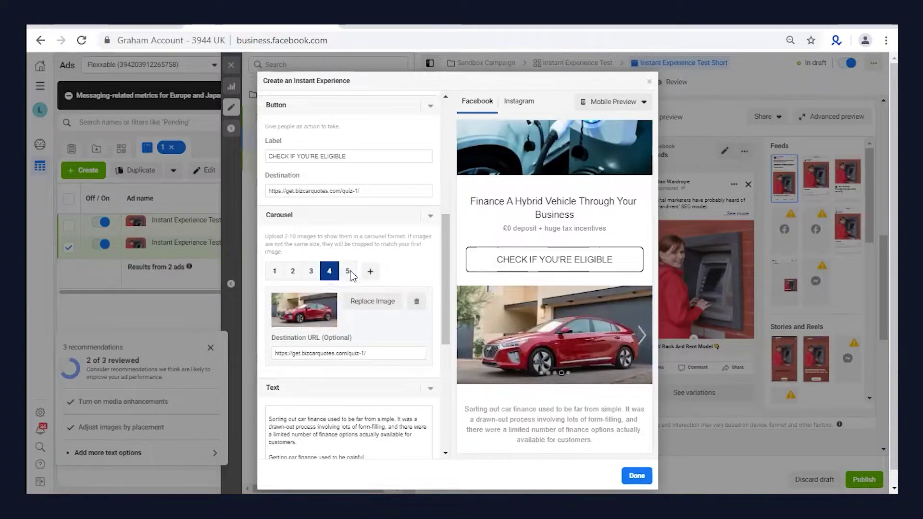
{"action": "left_click", "coordinate": [354, 266]}
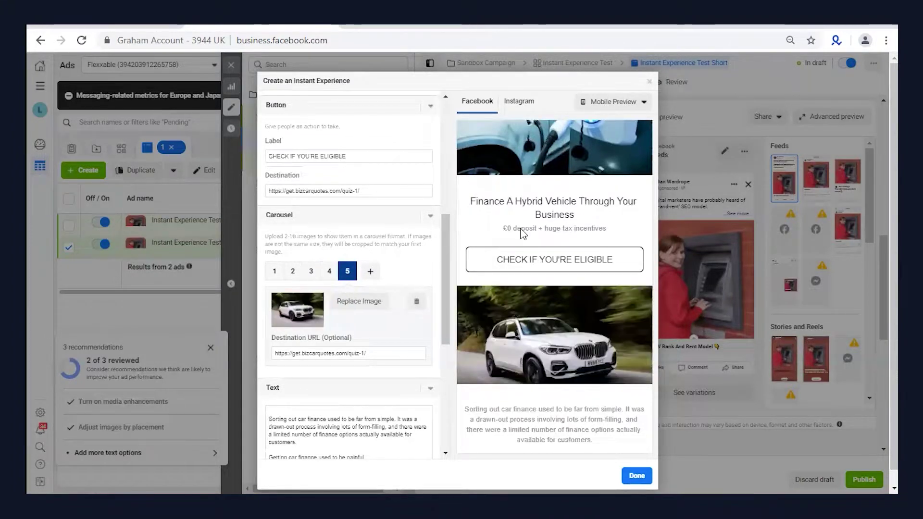
{"action": "scroll", "coordinate": [553, 375], "scroll_direction": "down", "scroll_amount": 3}
{"action": "scroll", "coordinate": [552, 374], "scroll_direction": "down", "scroll_amount": 3}
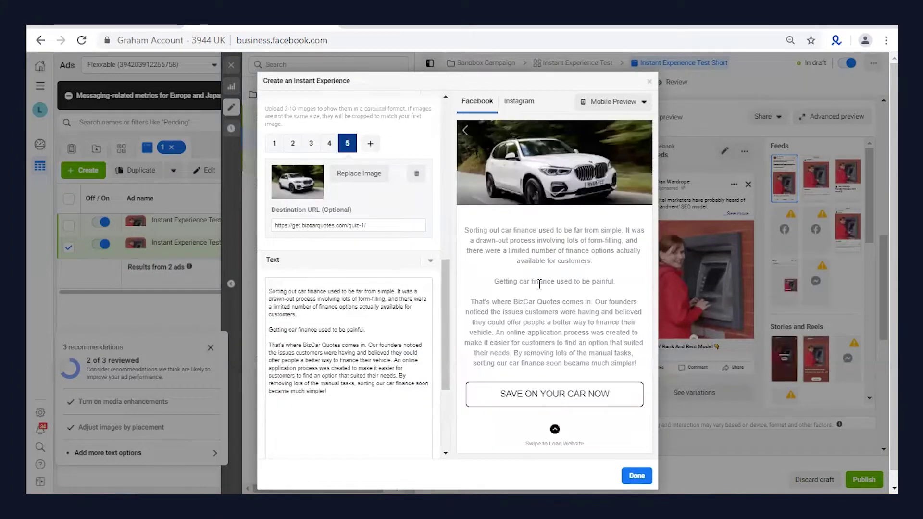
{"action": "scroll", "coordinate": [351, 411], "scroll_direction": "down", "scroll_amount": 4}
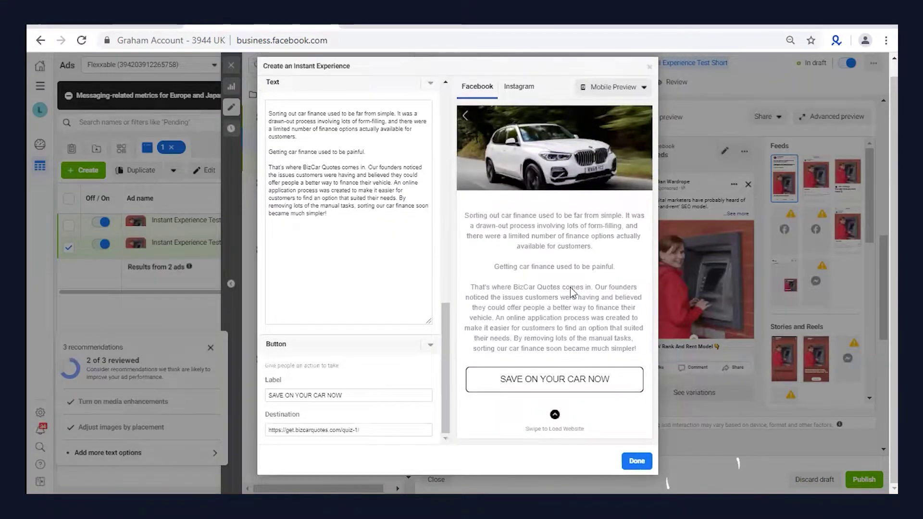
{"action": "scroll", "coordinate": [570, 287], "scroll_direction": "down", "scroll_amount": 2}
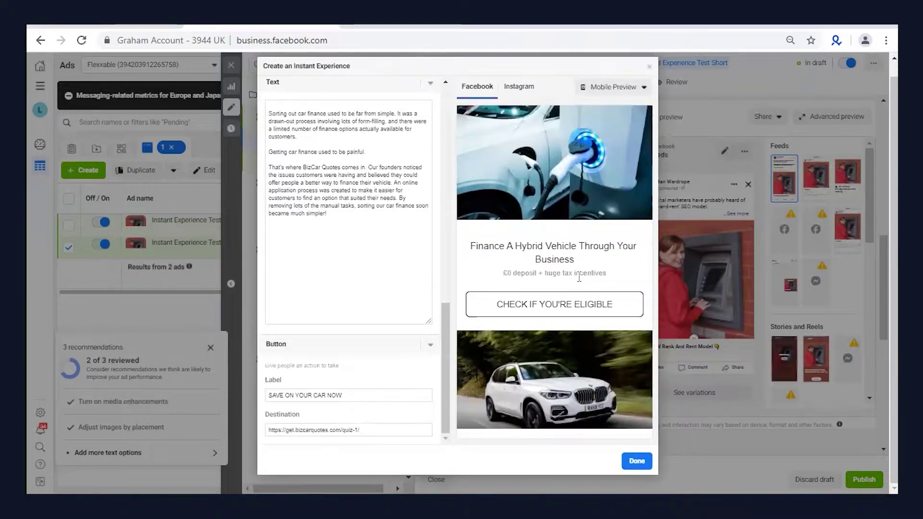
Discard the Short ad's unsaved Instant Experience edits, close its editor without publishing, and scroll down the ads list.
{"action": "left_click", "coordinate": [649, 66]}
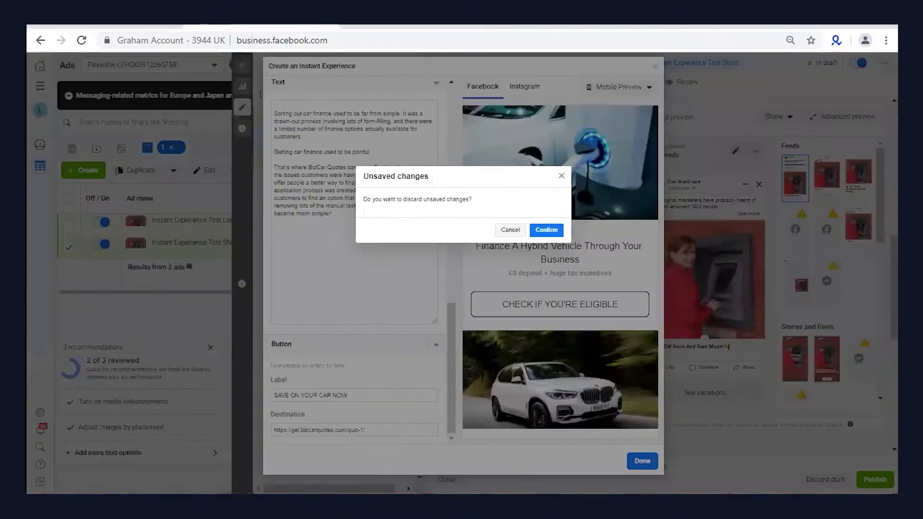
{"action": "left_click", "coordinate": [546, 230]}
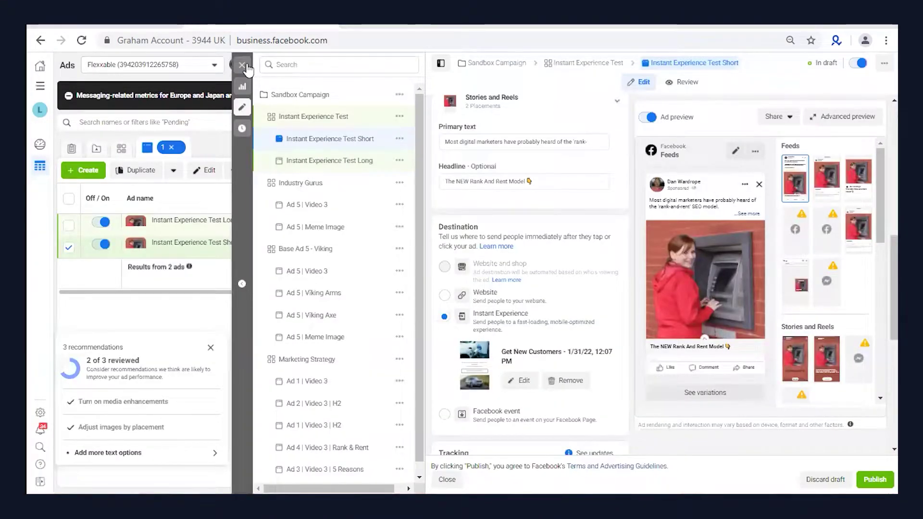
{"action": "left_click", "coordinate": [241, 65]}
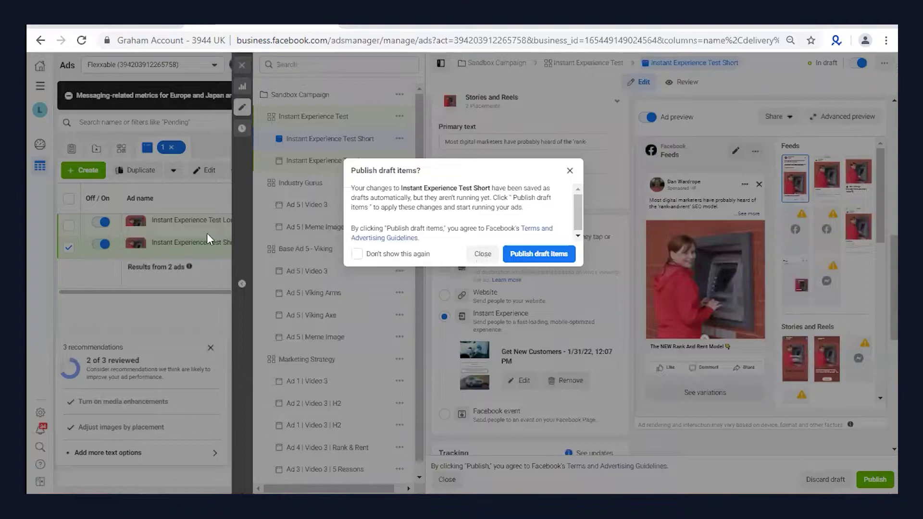
{"action": "left_click", "coordinate": [482, 255]}
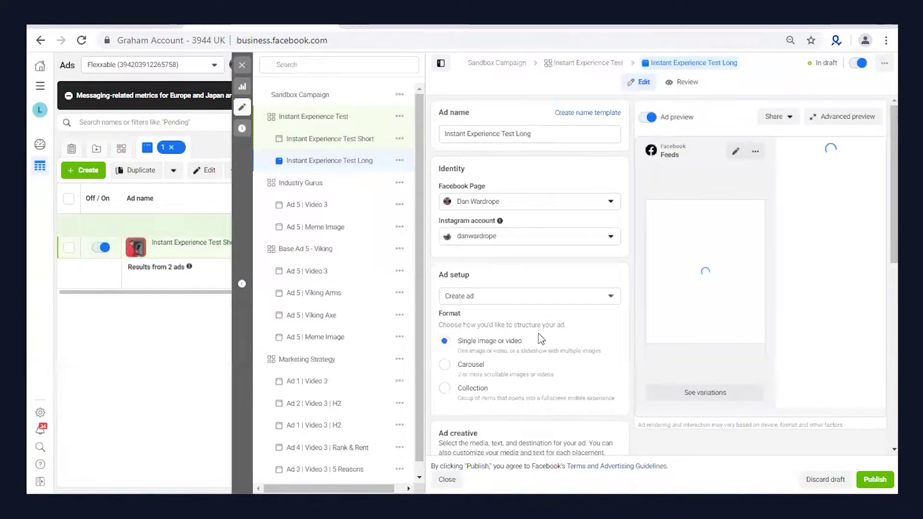
{"action": "scroll", "coordinate": [523, 331], "scroll_direction": "down", "scroll_amount": 4}
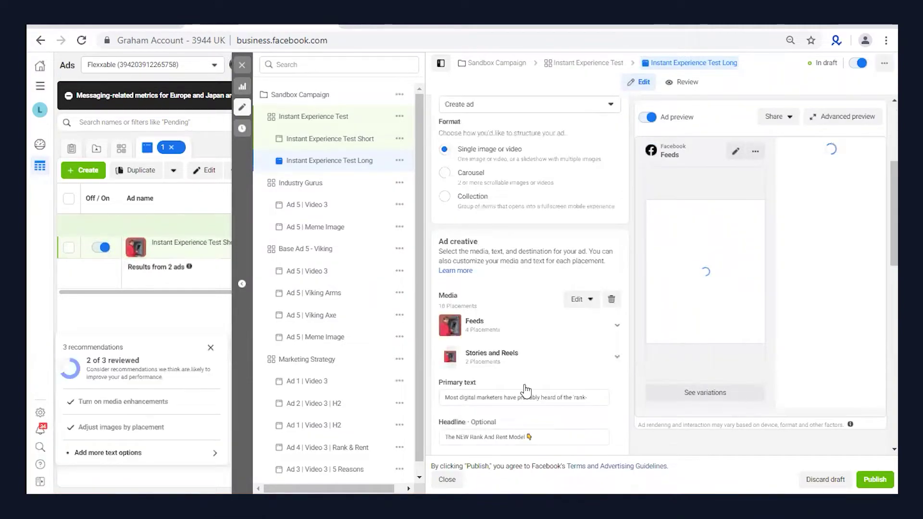
{"action": "scroll", "coordinate": [577, 327], "scroll_direction": "down", "scroll_amount": 5}
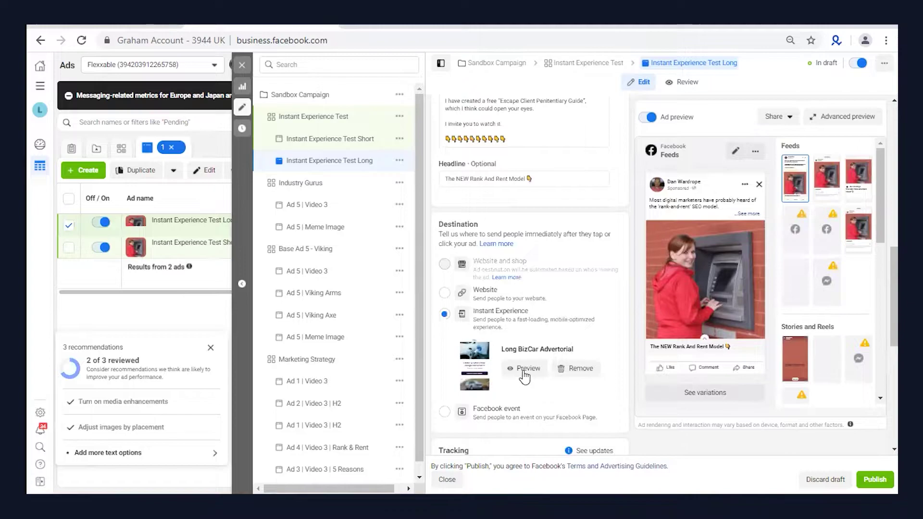
{"action": "left_click", "coordinate": [525, 368]}
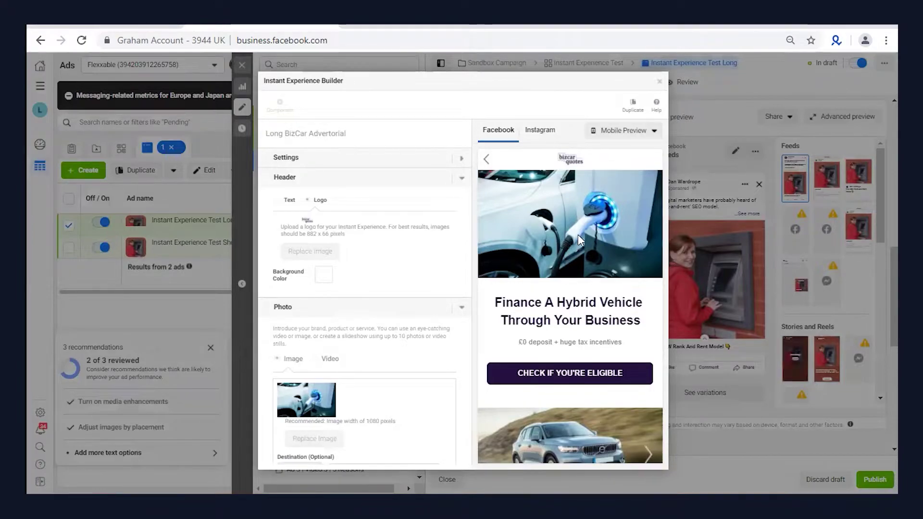
{"action": "scroll", "coordinate": [577, 235], "scroll_direction": "down", "scroll_amount": 1}
{"action": "scroll", "coordinate": [586, 250], "scroll_direction": "down", "scroll_amount": 5}
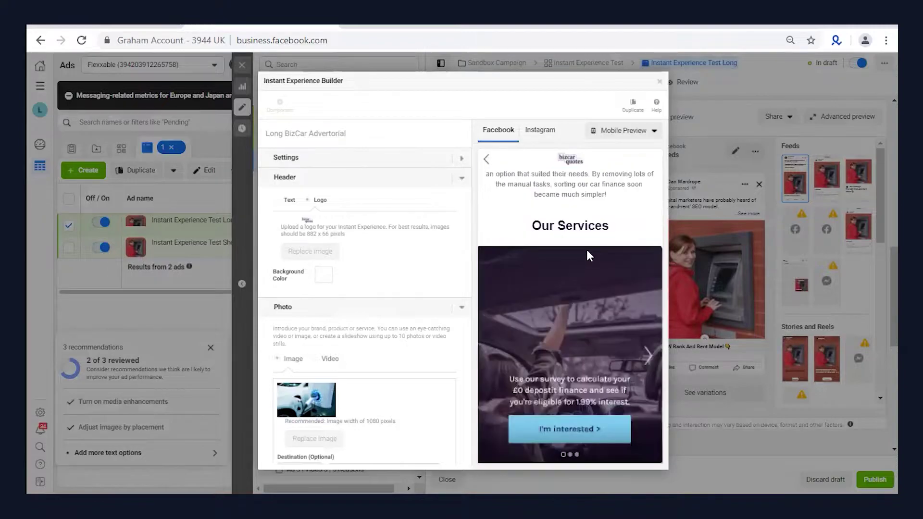
{"action": "scroll", "coordinate": [592, 246], "scroll_direction": "up", "scroll_amount": 10}
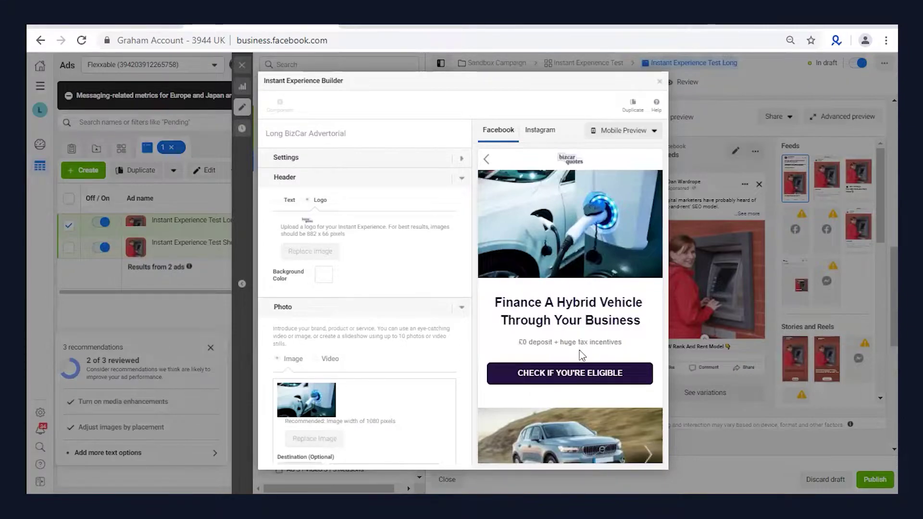
{"action": "scroll", "coordinate": [575, 334], "scroll_direction": "down", "scroll_amount": 3}
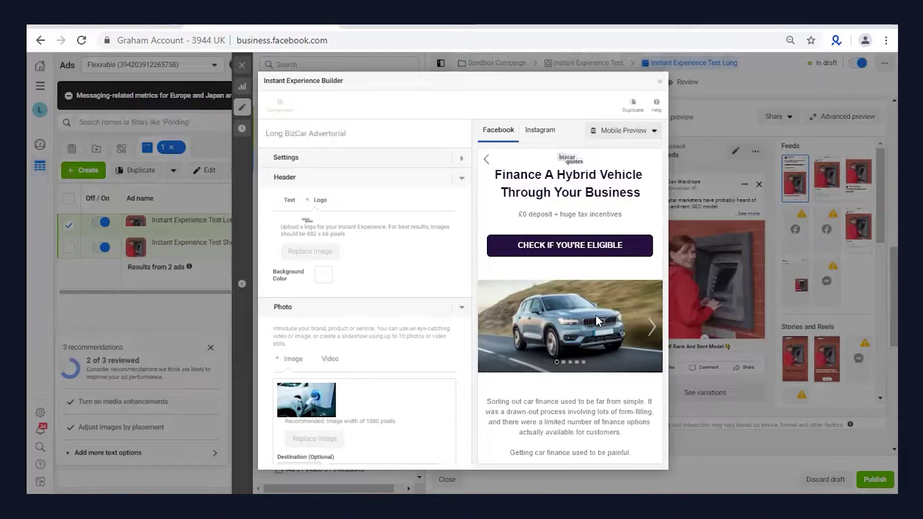
{"action": "scroll", "coordinate": [595, 311], "scroll_direction": "down", "scroll_amount": 1}
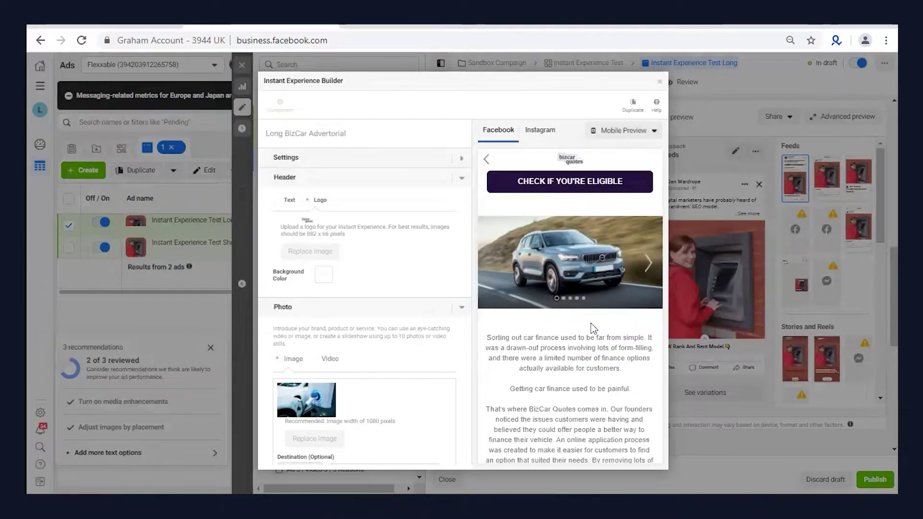
{"action": "scroll", "coordinate": [590, 331], "scroll_direction": "down", "scroll_amount": 4}
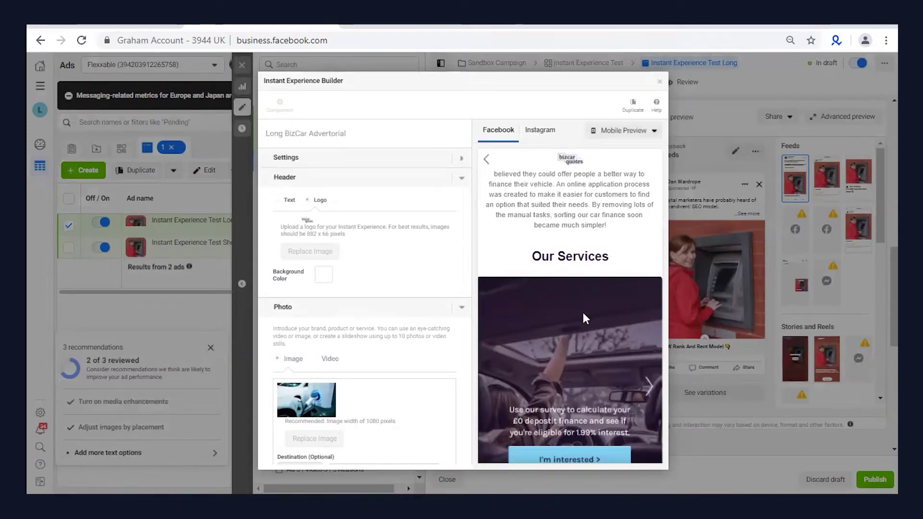
{"action": "scroll", "coordinate": [587, 316], "scroll_direction": "down", "scroll_amount": 2}
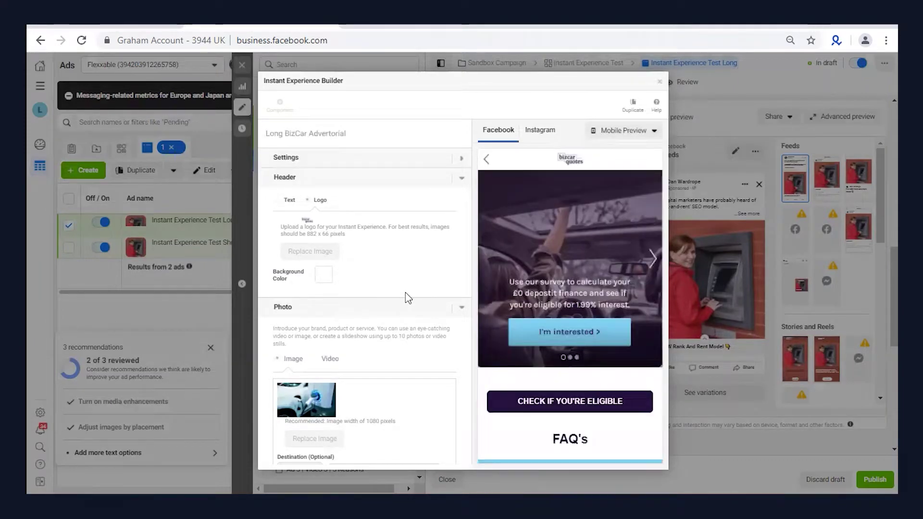
{"action": "scroll", "coordinate": [405, 293], "scroll_direction": "down", "scroll_amount": 5}
{"action": "scroll", "coordinate": [409, 299], "scroll_direction": "down", "scroll_amount": 3}
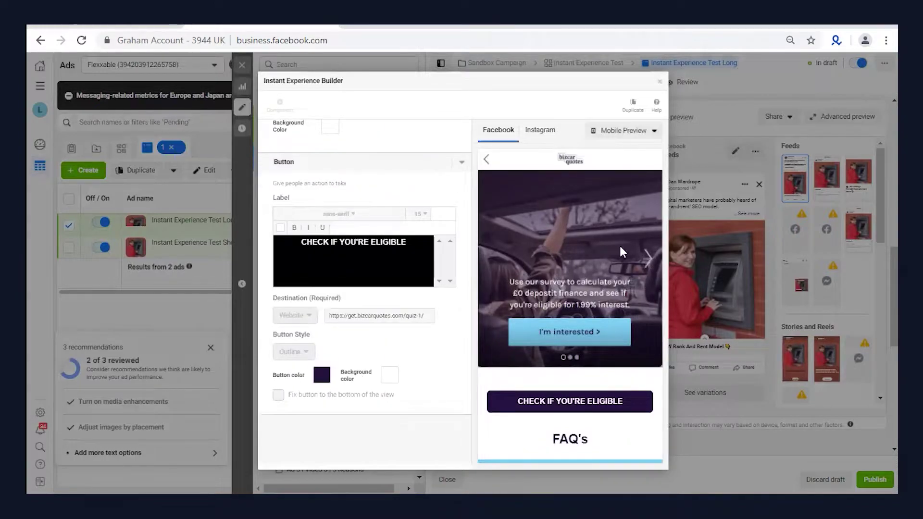
Review the Our Services carousel and CHECK IF YOU'RE ELIGIBLE button settings while scrolling through the preview.
{"action": "left_click", "coordinate": [581, 287]}
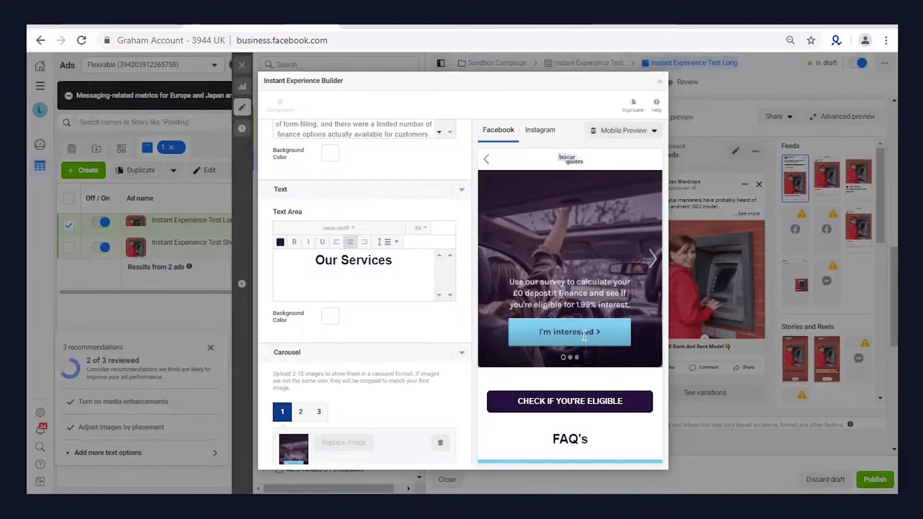
{"action": "scroll", "coordinate": [532, 337], "scroll_direction": "down", "scroll_amount": 1}
{"action": "left_click", "coordinate": [533, 337]}
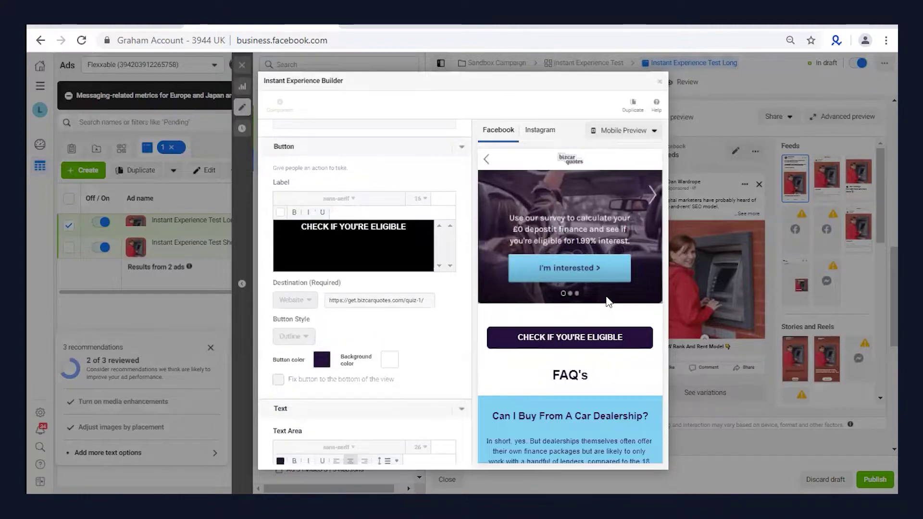
{"action": "scroll", "coordinate": [581, 341], "scroll_direction": "down", "scroll_amount": 4}
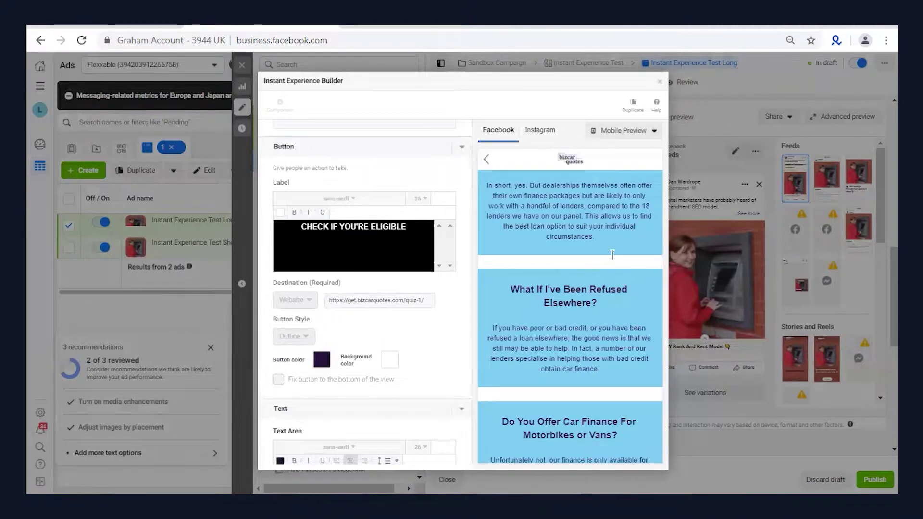
{"action": "scroll", "coordinate": [561, 370], "scroll_direction": "down", "scroll_amount": 1}
{"action": "scroll", "coordinate": [585, 348], "scroll_direction": "down", "scroll_amount": 2}
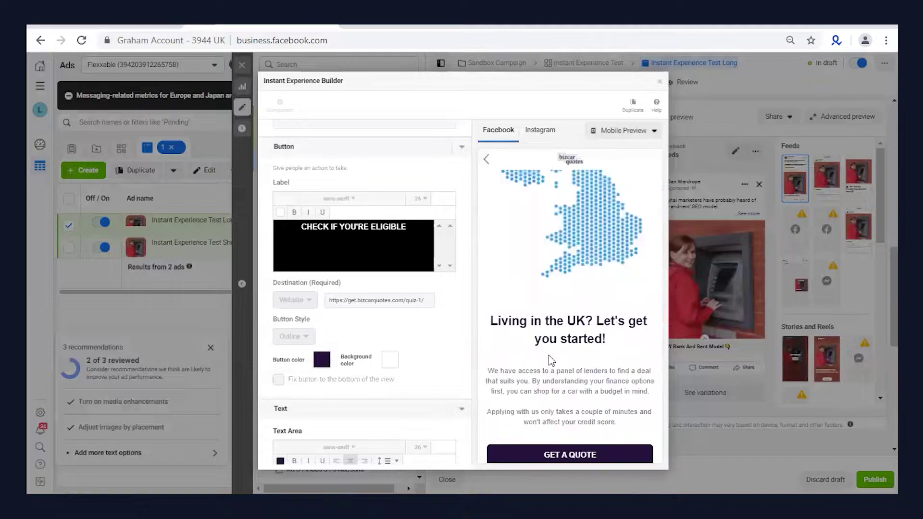
{"action": "scroll", "coordinate": [566, 384], "scroll_direction": "down", "scroll_amount": 2}
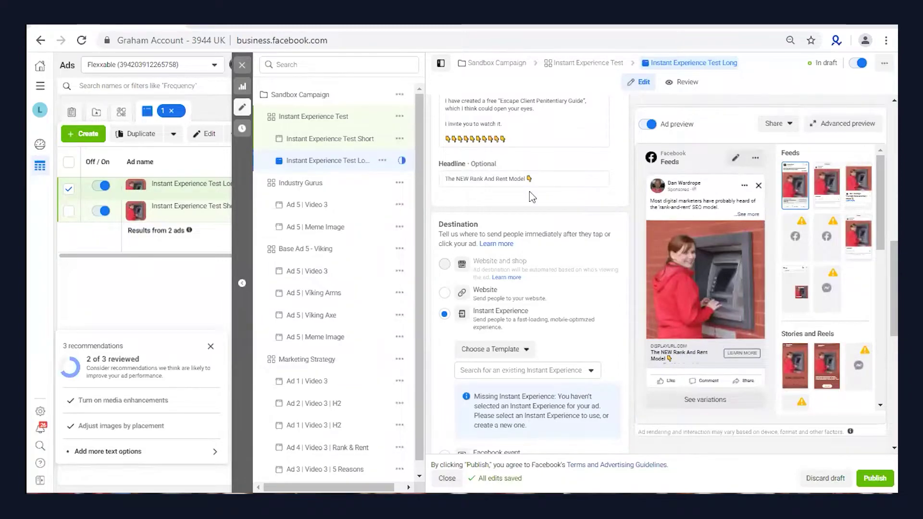
Scroll to Destination, browse the templates and existing Instant Experiences, then reopen the template list.
{"action": "scroll", "coordinate": [534, 398], "scroll_direction": "up", "scroll_amount": 6}
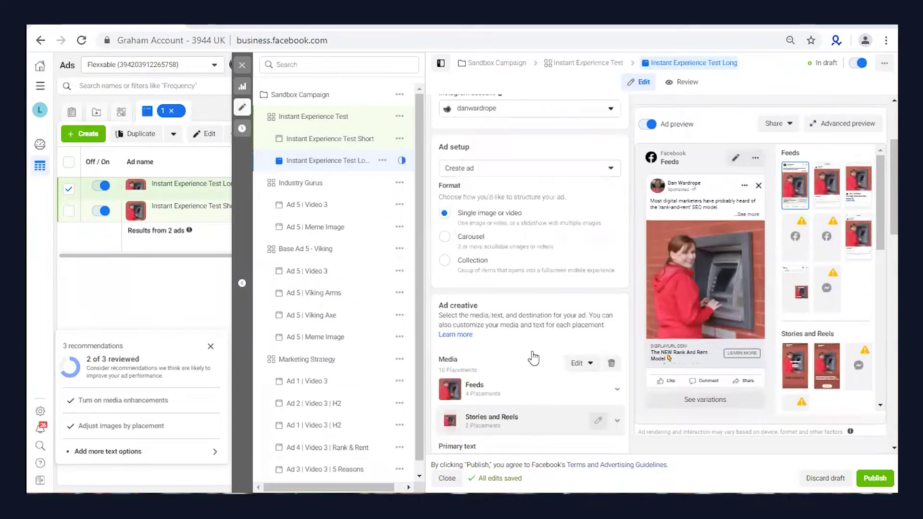
{"action": "scroll", "coordinate": [544, 248], "scroll_direction": "down", "scroll_amount": 5}
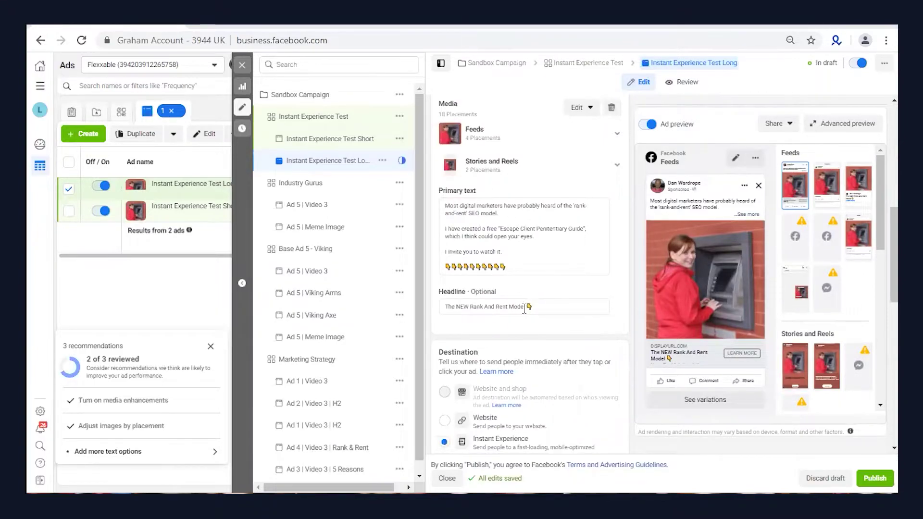
{"action": "scroll", "coordinate": [529, 398], "scroll_direction": "down", "scroll_amount": 4}
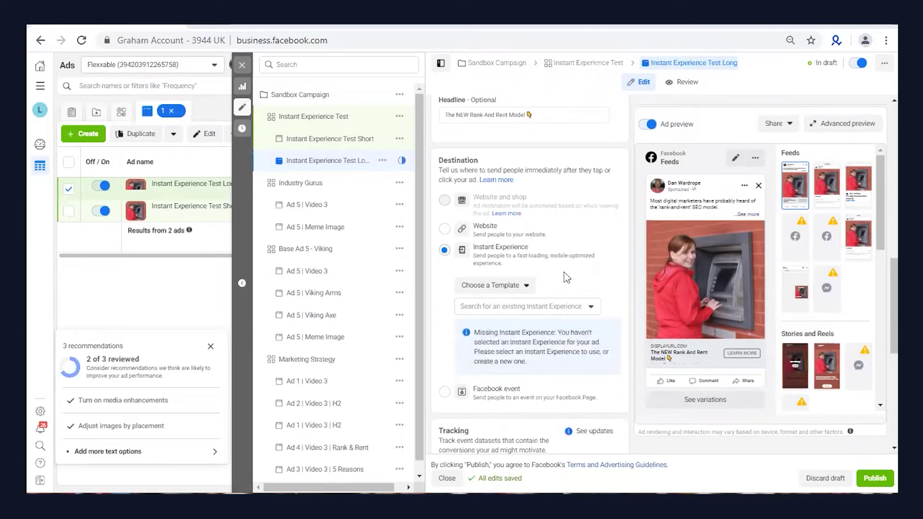
{"action": "left_click", "coordinate": [523, 287]}
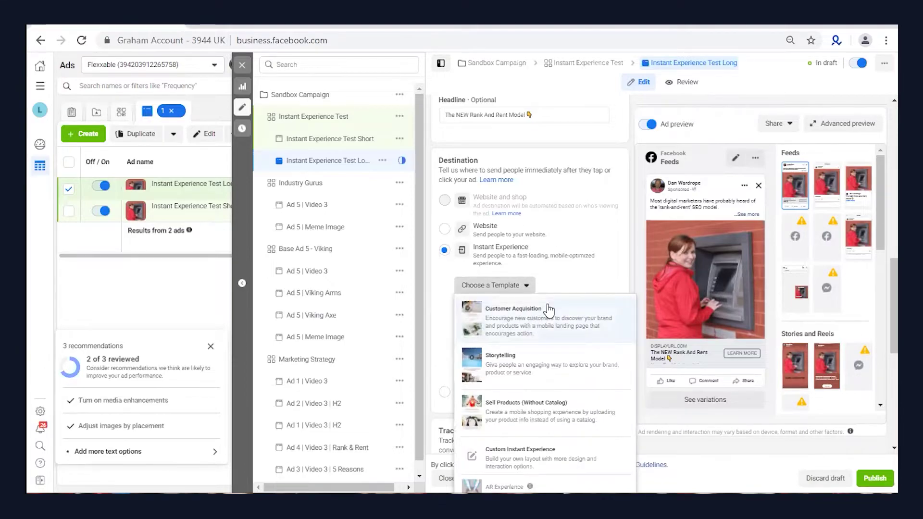
{"action": "left_click", "coordinate": [570, 306]}
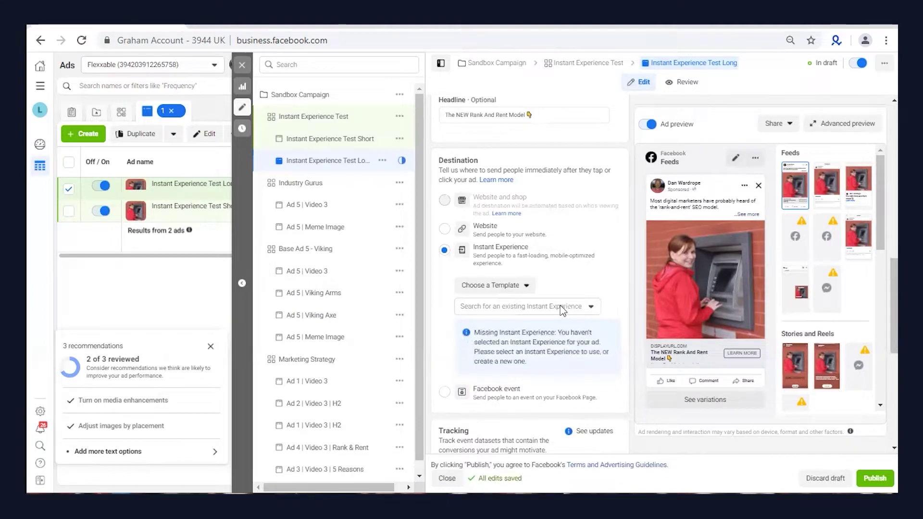
{"action": "left_click", "coordinate": [563, 306]}
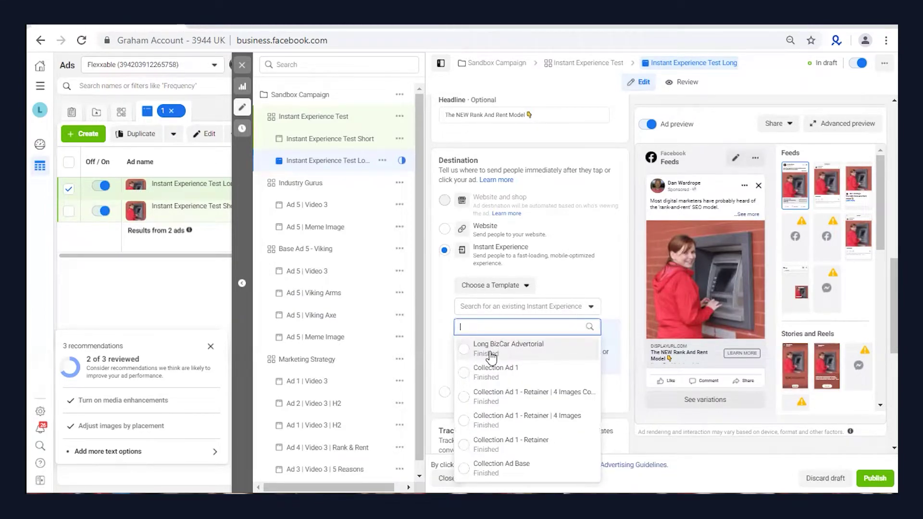
{"action": "left_click", "coordinate": [499, 288]}
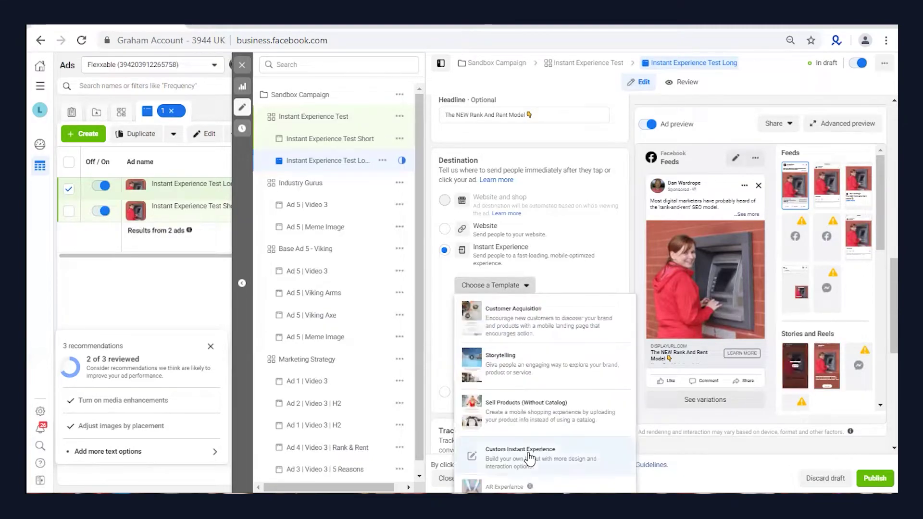
Start a custom Instant Experience and rename it 'Long Advertorial Test 2'.
{"action": "left_click", "coordinate": [530, 459]}
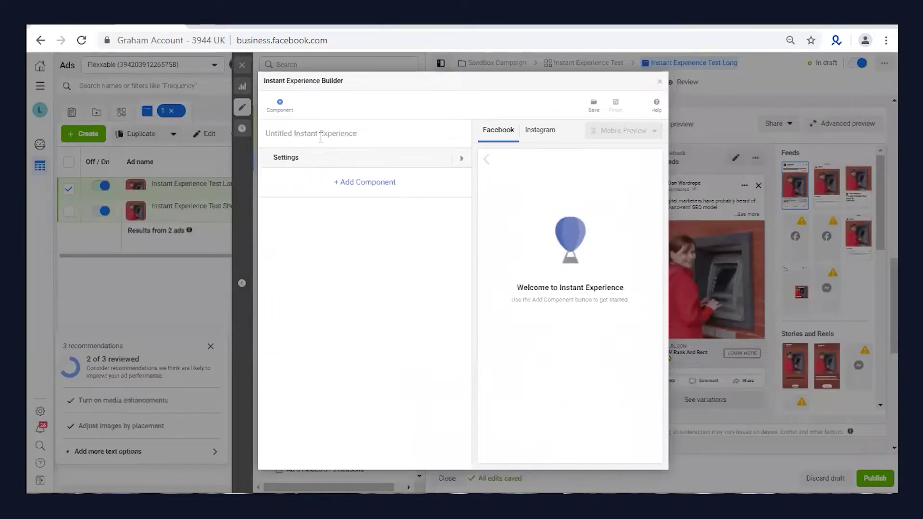
{"action": "left_click", "coordinate": [372, 134]}
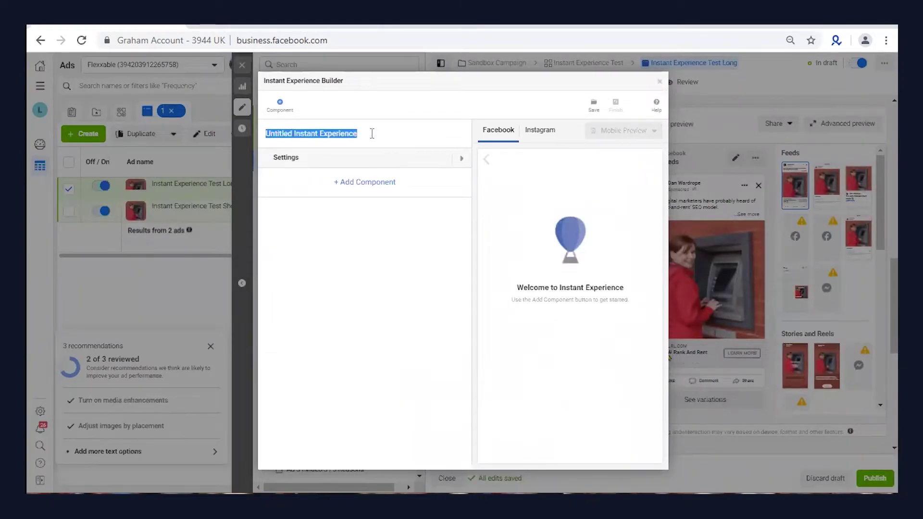
{"action": "type", "text": "Lon"}
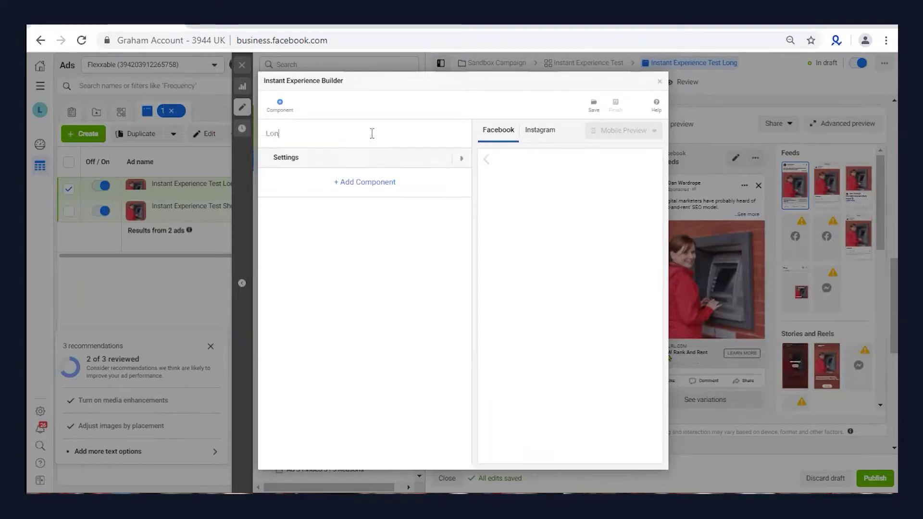
{"action": "type", "text": "g Advertorial Test 2"}
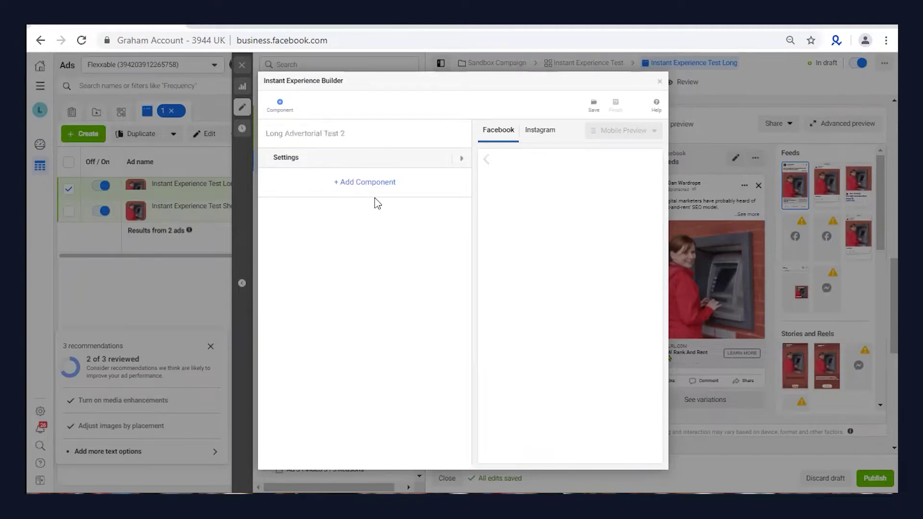
Add a Header component using the wide bizcar banner image as its logo.
{"action": "left_click", "coordinate": [464, 198]}
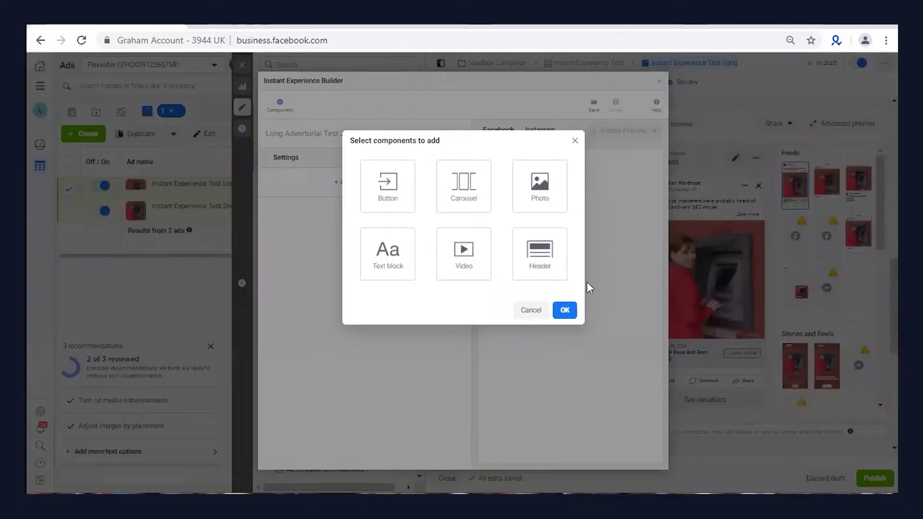
{"action": "left_click", "coordinate": [560, 271]}
{"action": "left_click", "coordinate": [564, 310]}
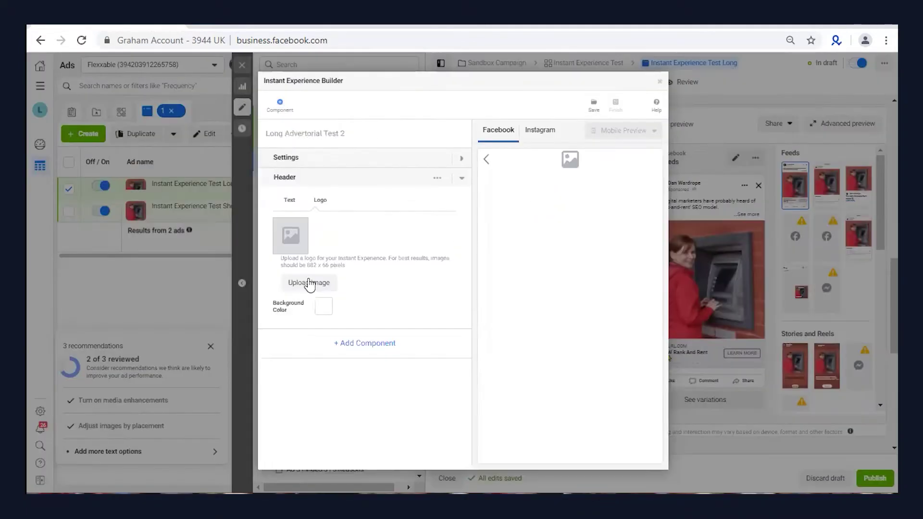
{"action": "left_click", "coordinate": [310, 284]}
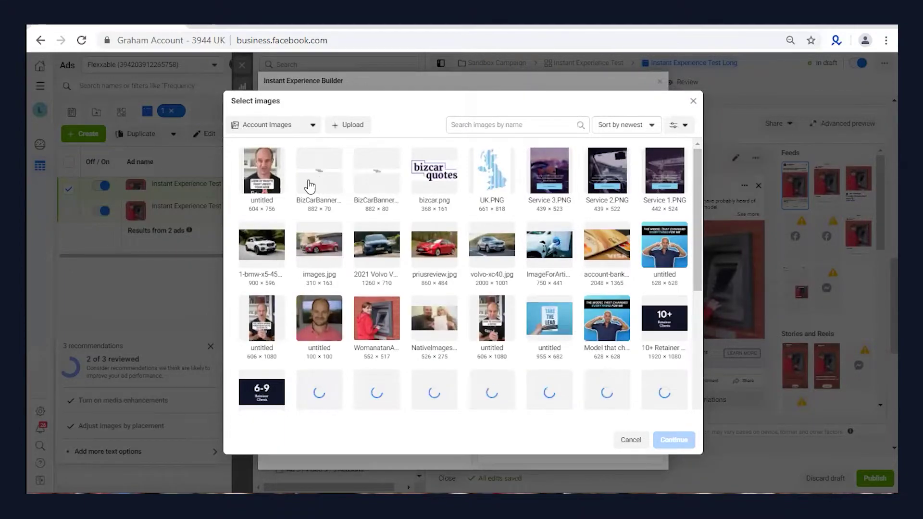
{"action": "left_click", "coordinate": [339, 188]}
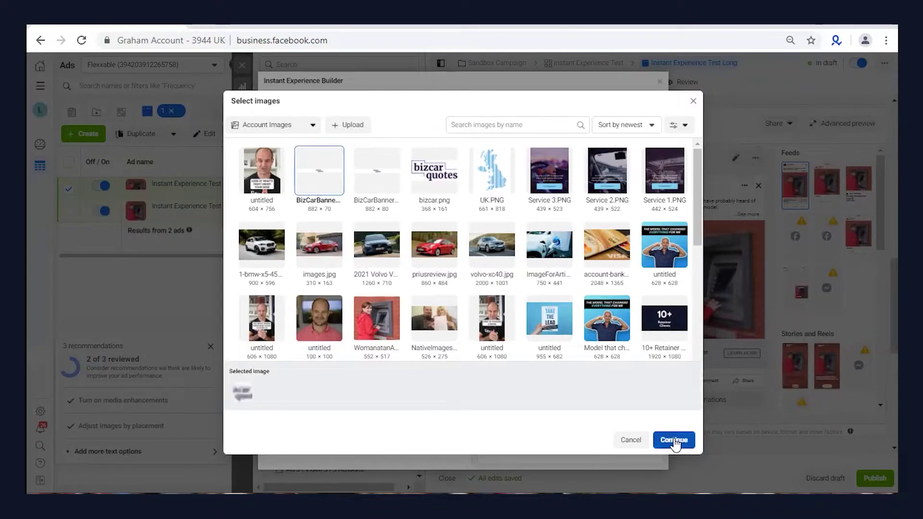
{"action": "left_click", "coordinate": [674, 440]}
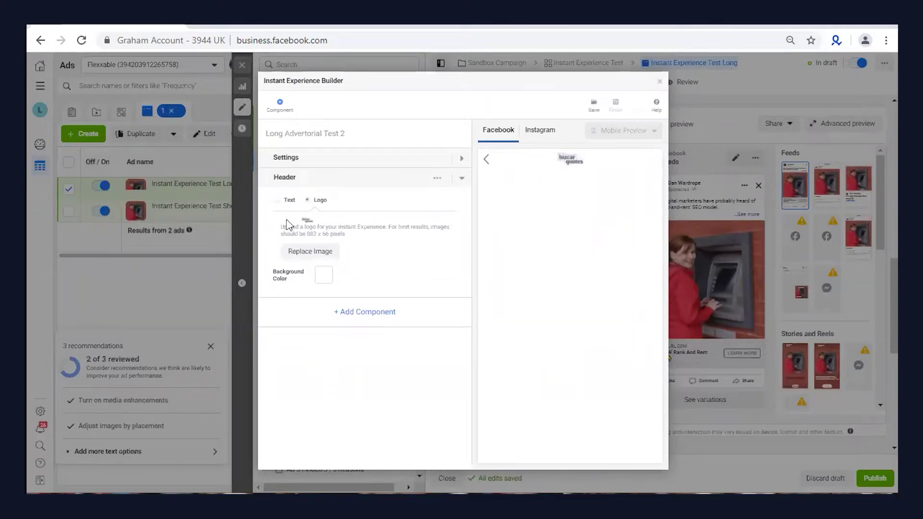
{"action": "left_click", "coordinate": [357, 313]}
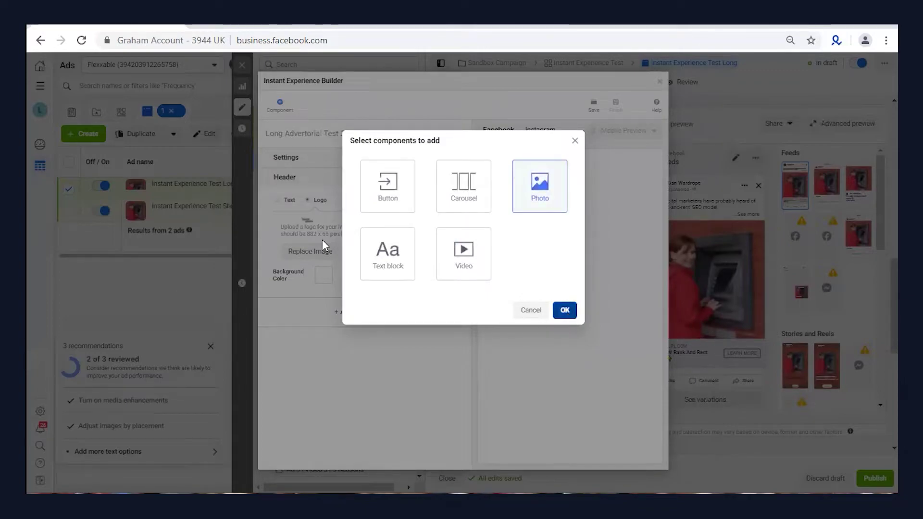
{"action": "key", "text": "Return"}
{"action": "scroll", "coordinate": [368, 369], "scroll_direction": "down", "scroll_amount": 2}
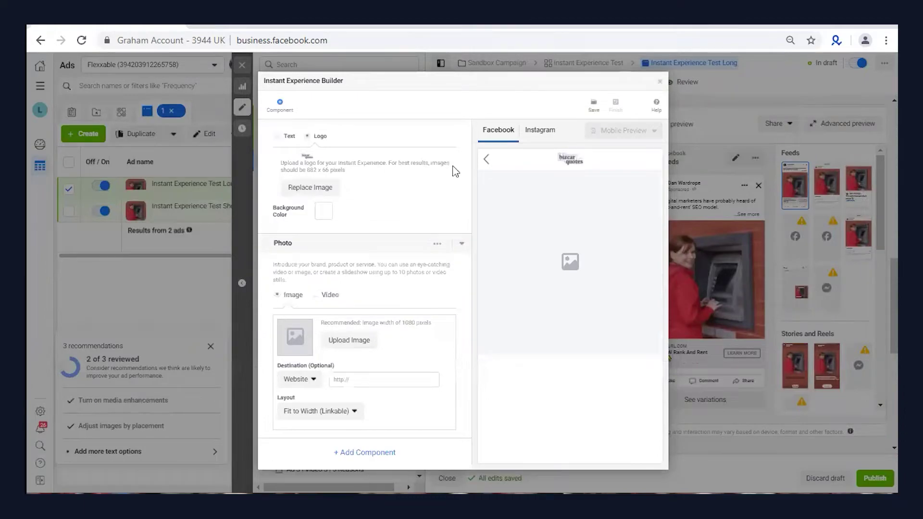
{"action": "left_click", "coordinate": [503, 169]}
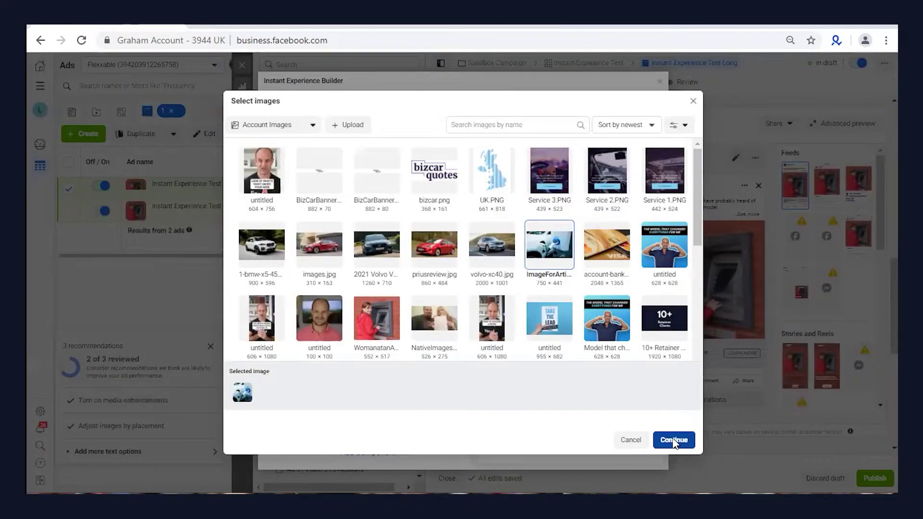
{"action": "left_click", "coordinate": [674, 440]}
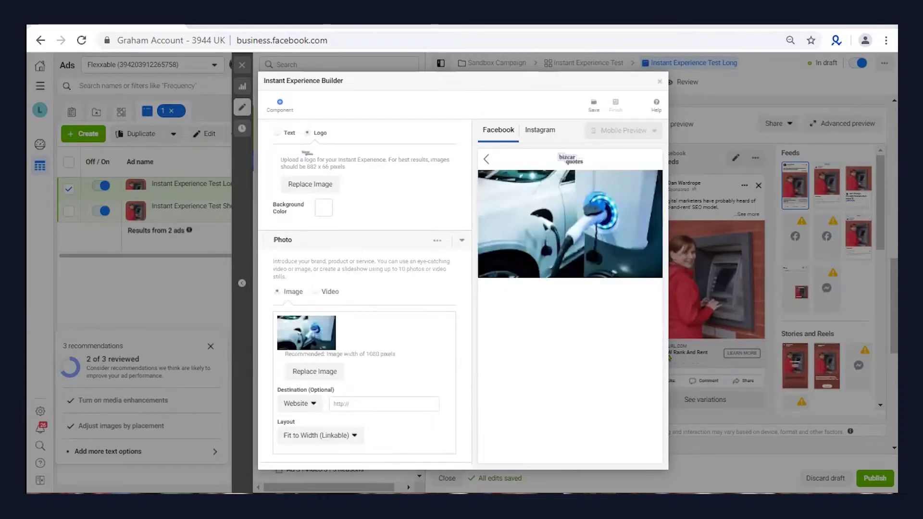
{"action": "left_click", "coordinate": [352, 402]}
{"action": "type", "text": "https://get.bizcarquotes.com/quiz-1/"}
{"action": "scroll", "coordinate": [377, 430], "scroll_direction": "down", "scroll_amount": 1}
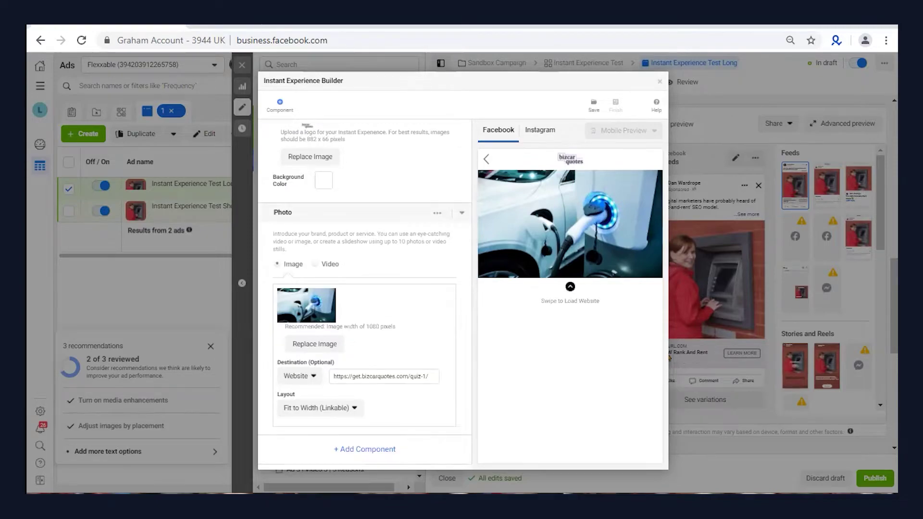
{"action": "left_click", "coordinate": [365, 449]}
Add a text block containing the 'Finance A Hybrid Vehicle Through Your Business' headline.
{"action": "left_click", "coordinate": [386, 255]}
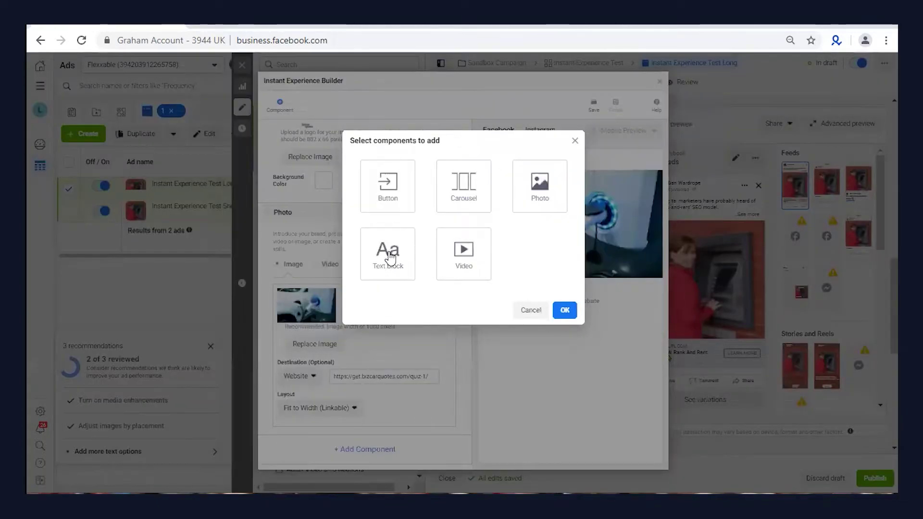
{"action": "left_click", "coordinate": [564, 310]}
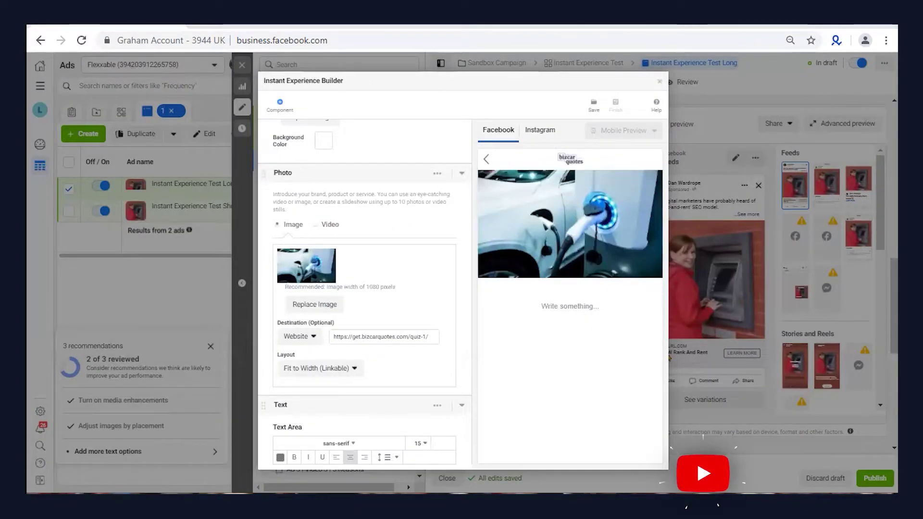
{"action": "scroll", "coordinate": [394, 348], "scroll_direction": "down", "scroll_amount": 3}
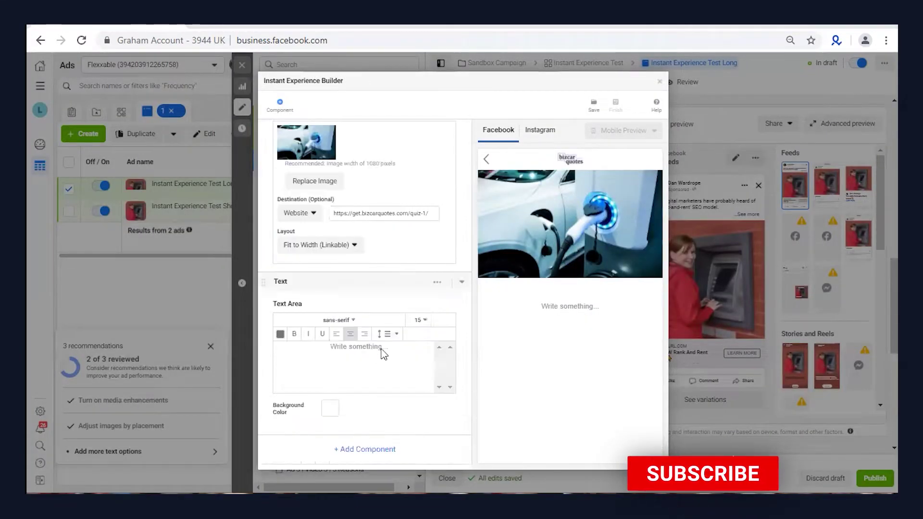
{"action": "left_click", "coordinate": [350, 371]}
{"action": "type", "text": "Finance A Hybrid Vehicle Through Your Business"}
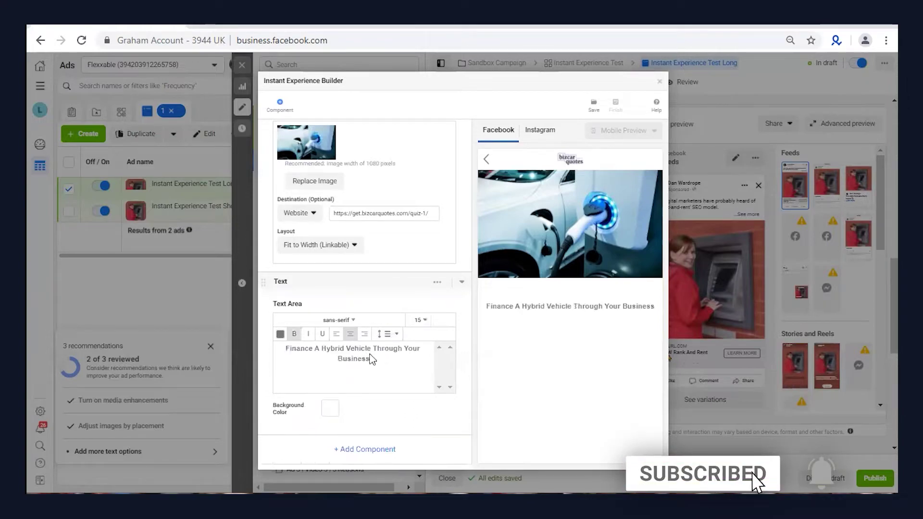
Set the headline font size to 26 and replace the 777 text colour with dark navy.
{"action": "key", "text": "ctrl+a"}
{"action": "left_click", "coordinate": [421, 320]}
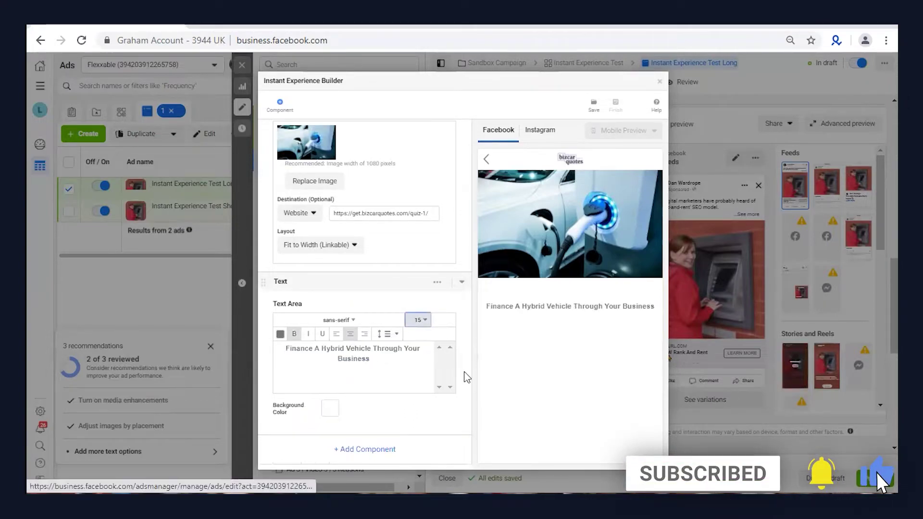
{"action": "scroll", "coordinate": [418, 367], "scroll_direction": "down", "scroll_amount": 2}
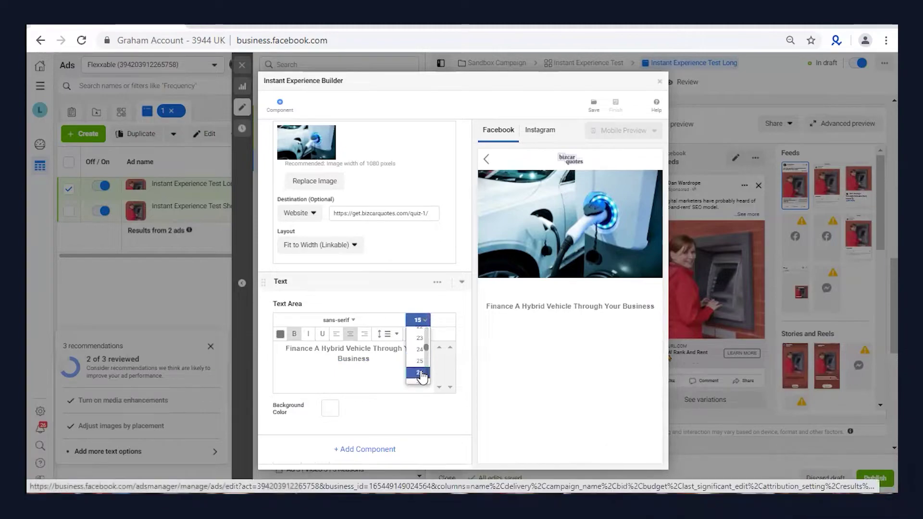
{"action": "left_click", "coordinate": [411, 342]}
{"action": "left_click", "coordinate": [280, 334]}
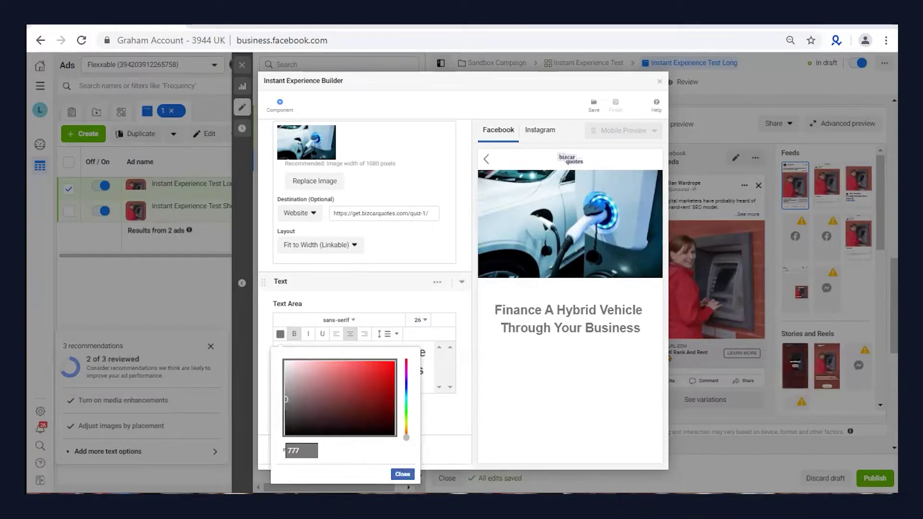
{"action": "left_click", "coordinate": [303, 450]}
{"action": "key", "text": "ctrl+a"}
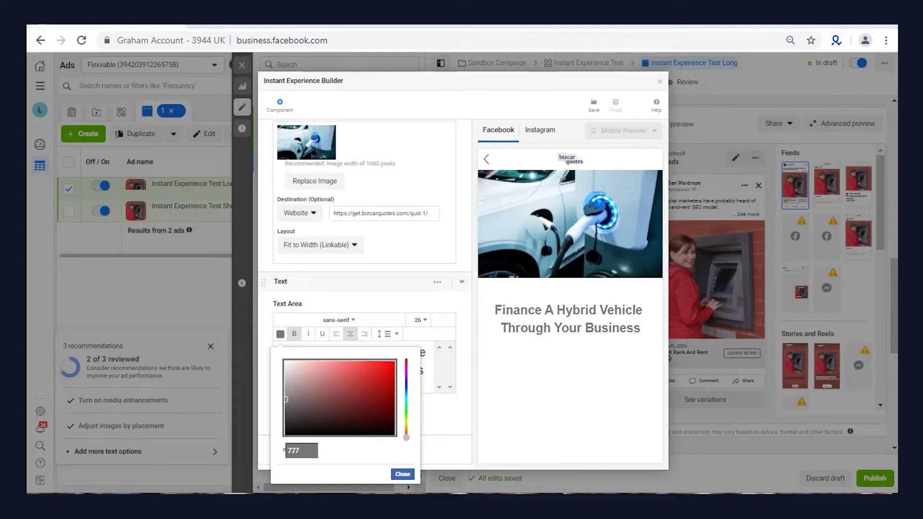
{"action": "double_click", "coordinate": [308, 452]}
{"action": "key", "text": "ctrl+v"}
{"action": "left_click", "coordinate": [402, 473]}
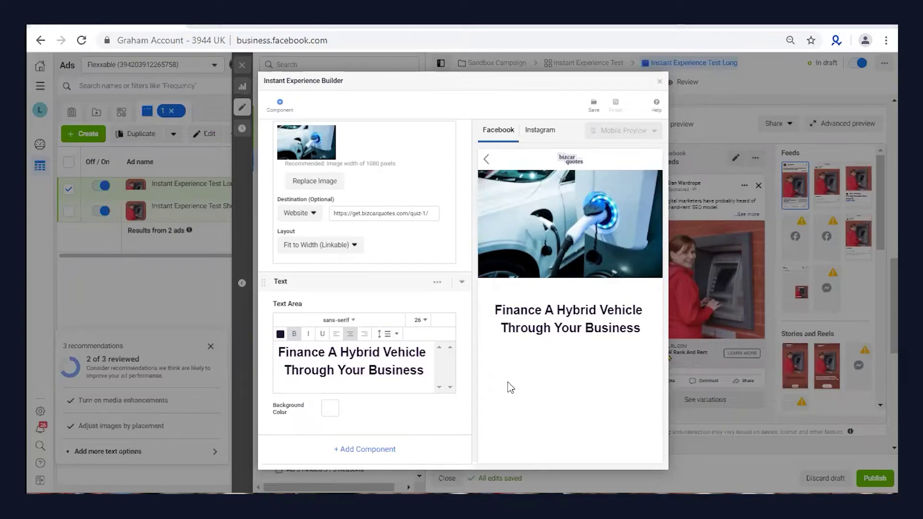
Give the headline block 32 top padding and 12 bottom padding.
{"action": "left_click", "coordinate": [437, 282]}
{"action": "left_click", "coordinate": [406, 319]}
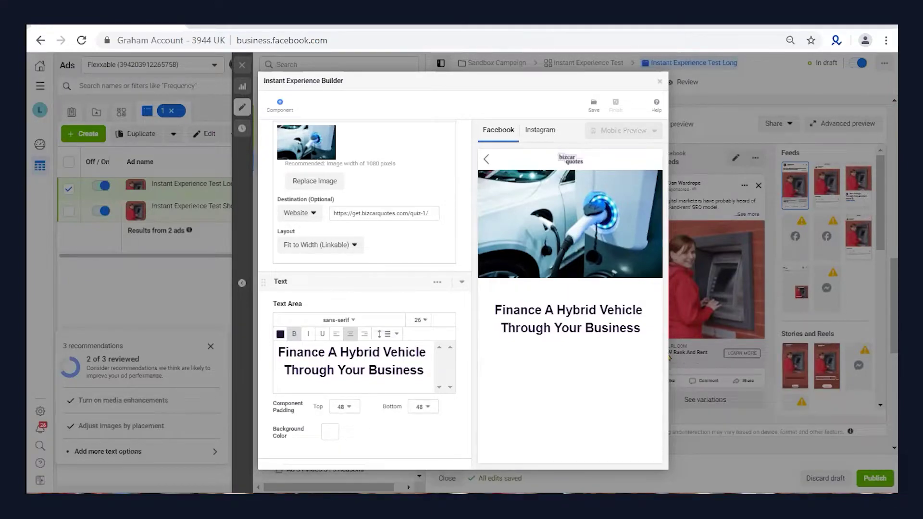
{"action": "left_click", "coordinate": [343, 407]}
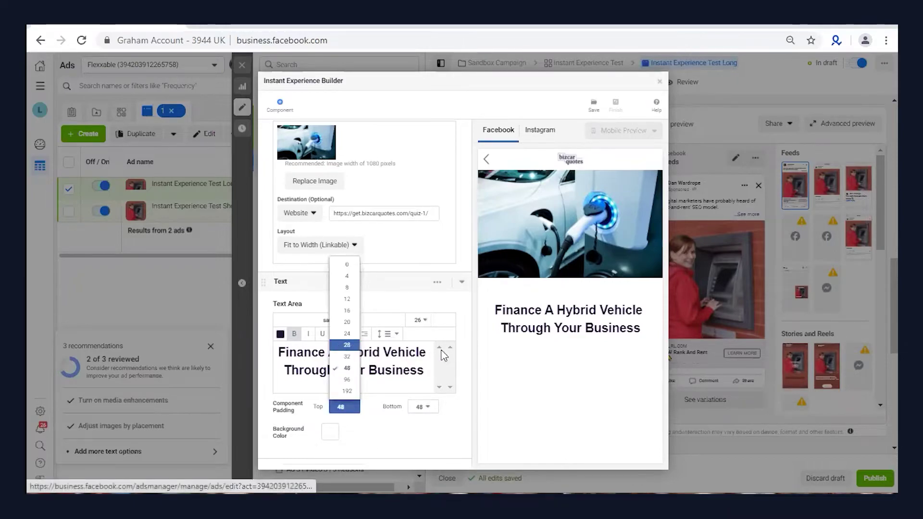
{"action": "key", "text": "Return"}
{"action": "key", "text": "Return"}
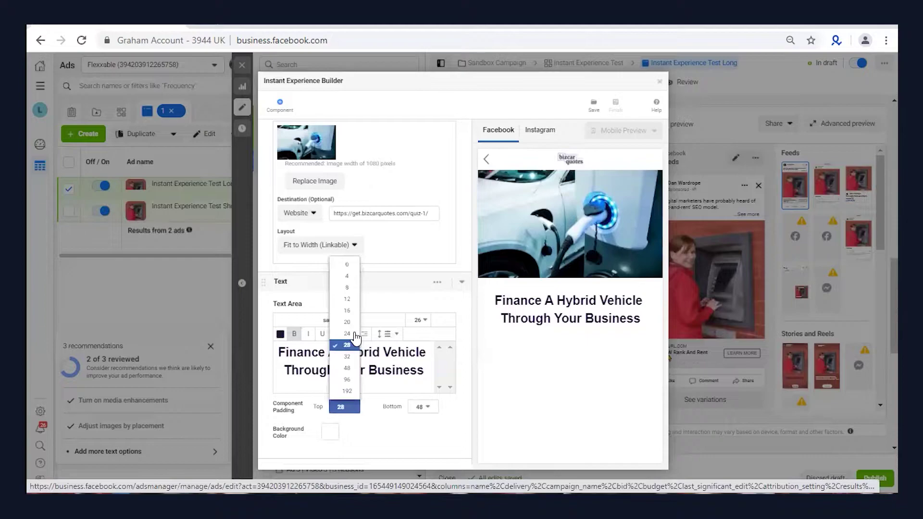
{"action": "left_click", "coordinate": [346, 357]}
{"action": "left_click", "coordinate": [422, 406]}
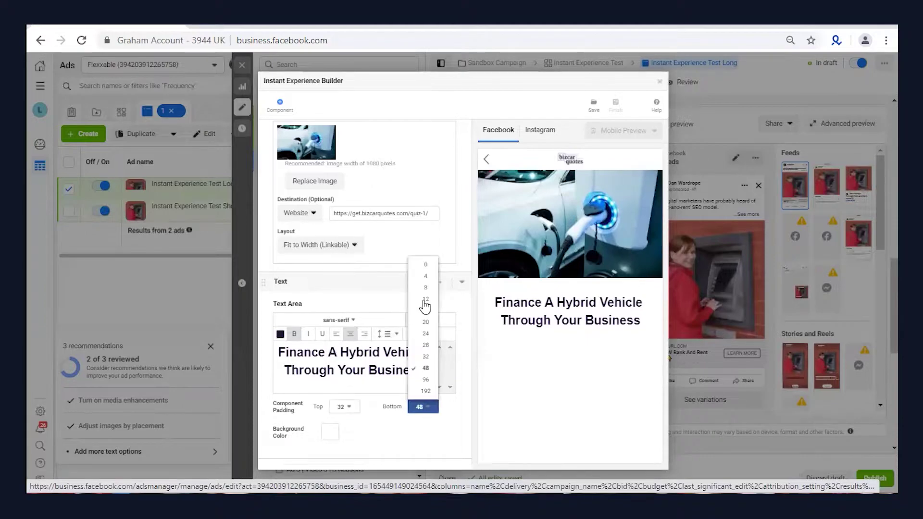
{"action": "key", "text": "Return"}
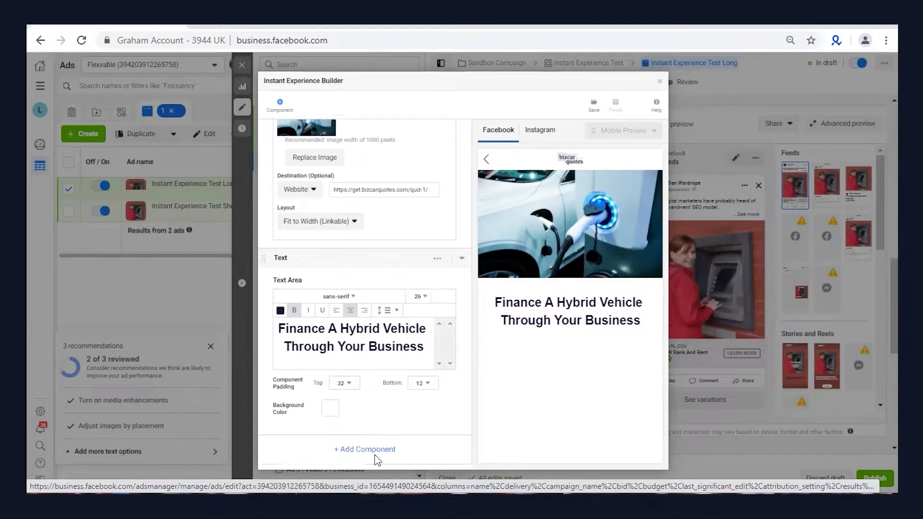
Add a second text block reading '£0 deposit + huge tax incentives'.
{"action": "left_click", "coordinate": [374, 454]}
{"action": "double_click", "coordinate": [382, 254]}
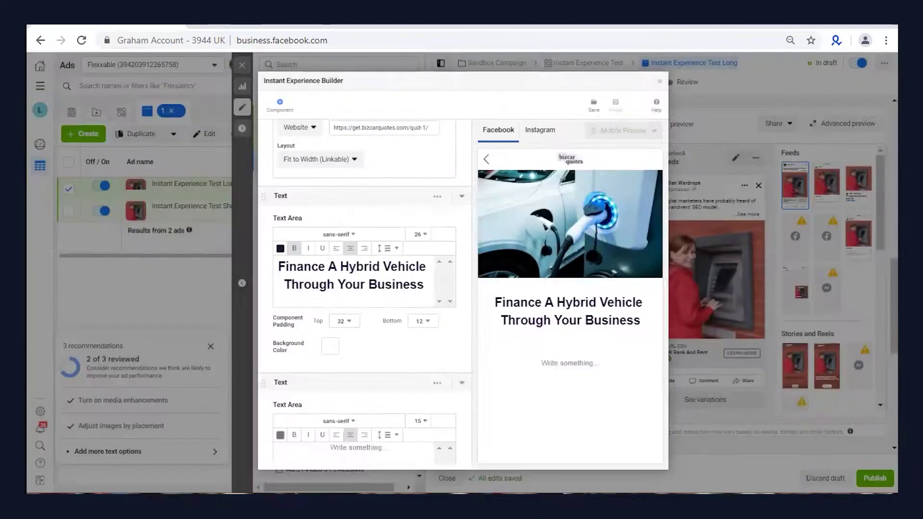
{"action": "scroll", "coordinate": [373, 407], "scroll_direction": "down", "scroll_amount": 2}
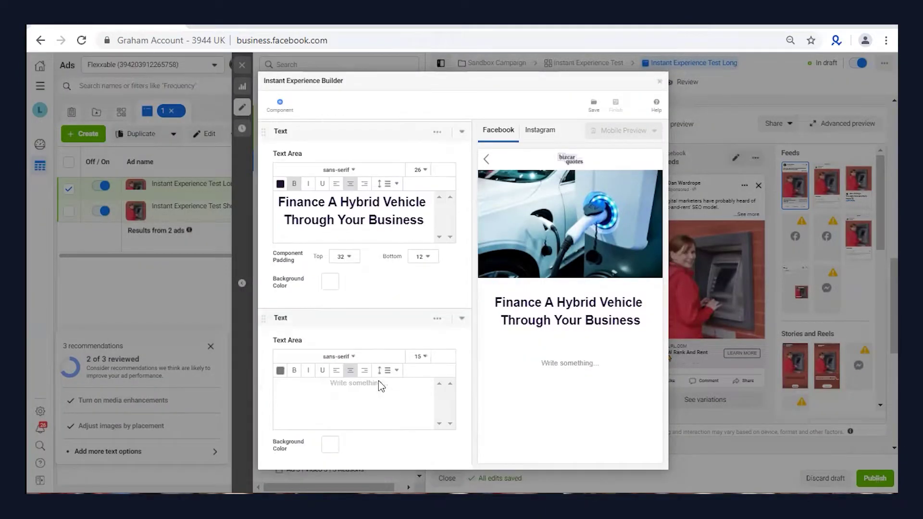
{"action": "left_click", "coordinate": [389, 392]}
{"action": "type", "text": "£0 deposit + huge tax incentives"}
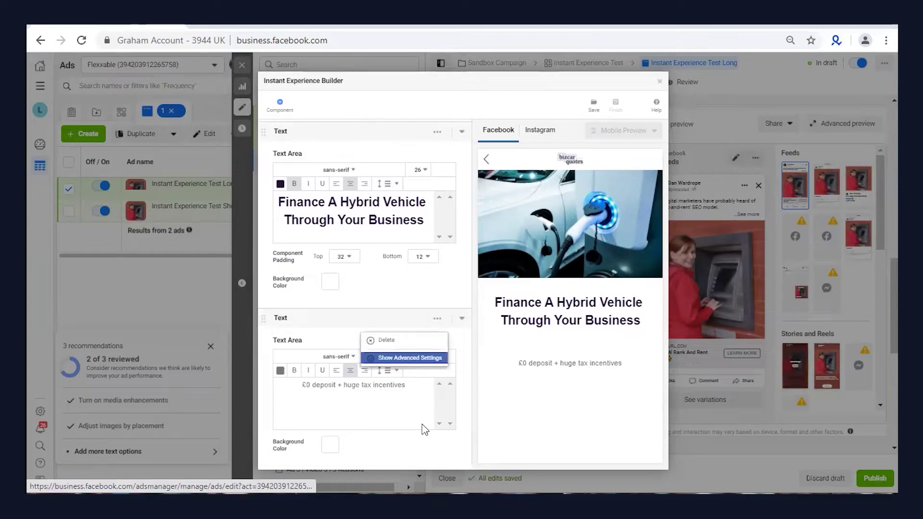
Set the second text block's padding to 8 top and 12 bottom.
{"action": "left_click", "coordinate": [345, 442]}
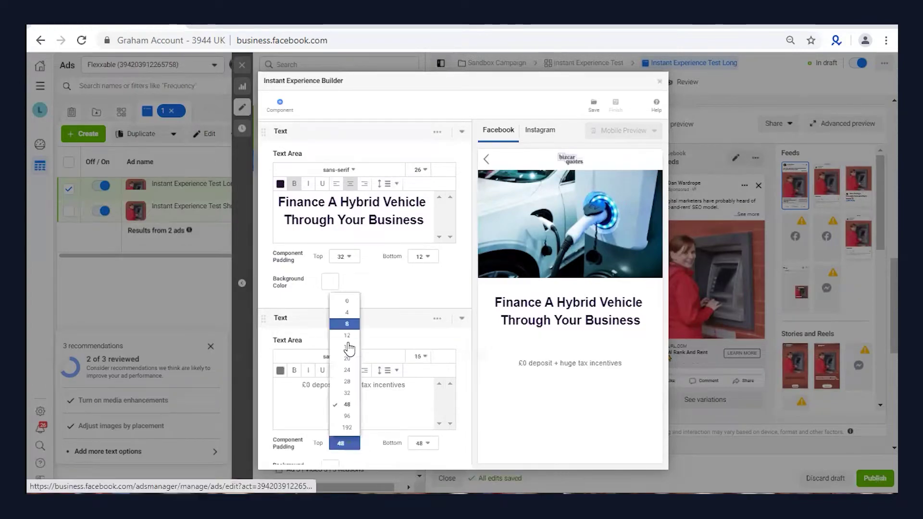
{"action": "left_click", "coordinate": [348, 335]}
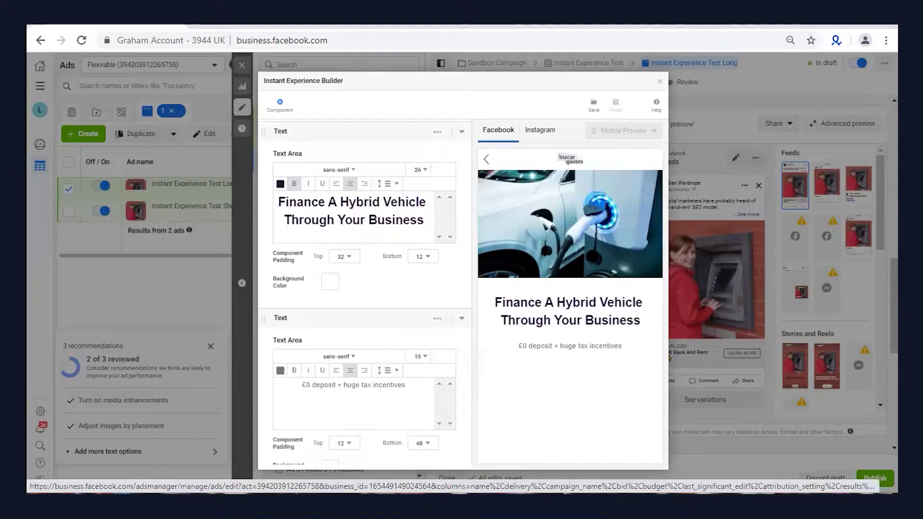
{"action": "left_click", "coordinate": [422, 443]}
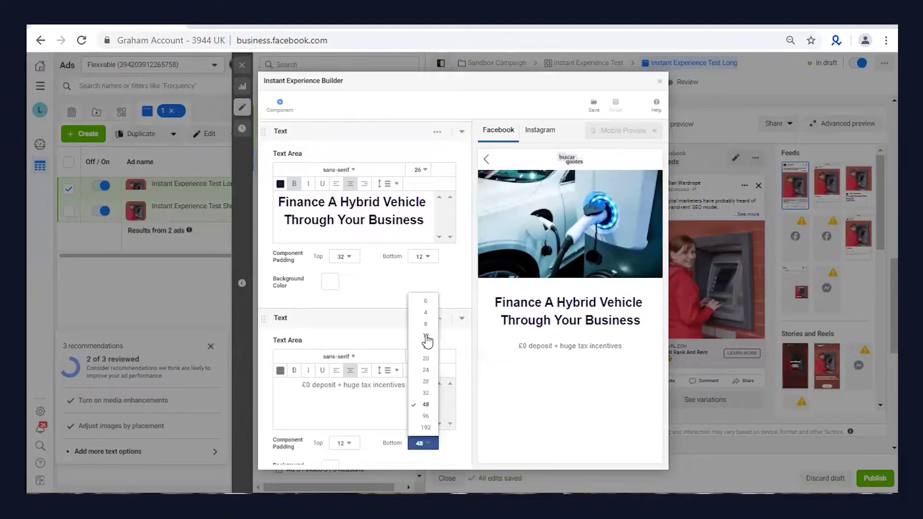
{"action": "left_click", "coordinate": [425, 336]}
{"action": "left_click", "coordinate": [344, 443]}
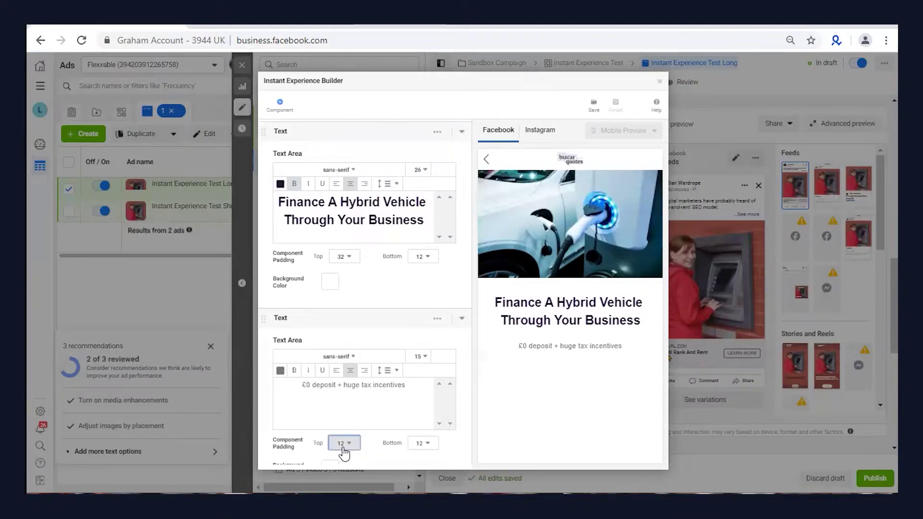
{"action": "left_click", "coordinate": [345, 325]}
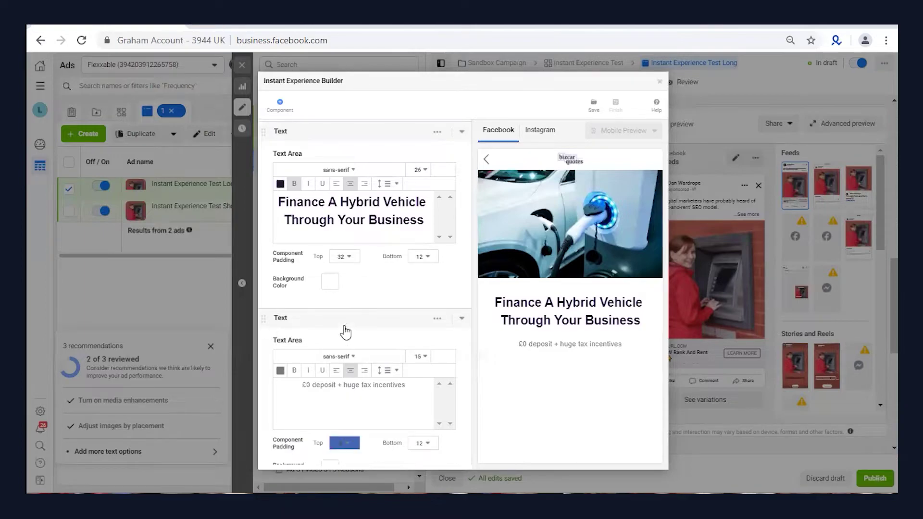
{"action": "scroll", "coordinate": [382, 458], "scroll_direction": "down", "scroll_amount": 1}
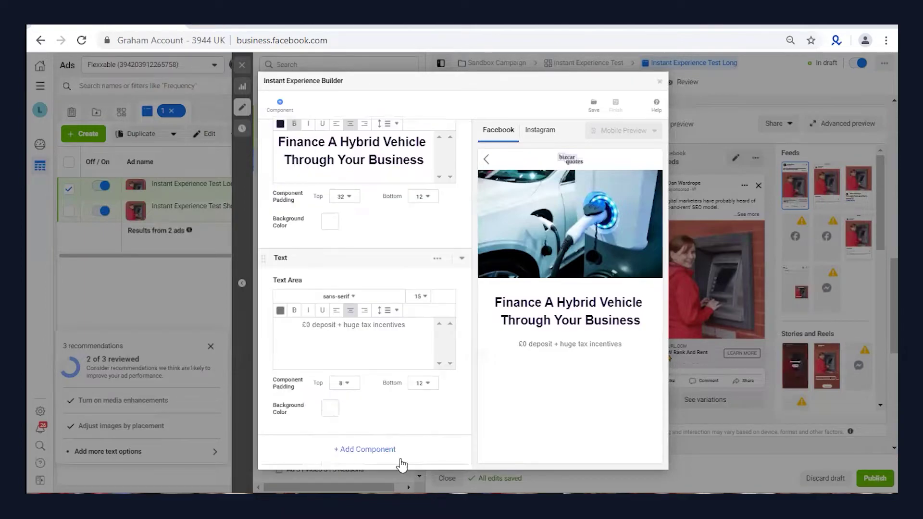
{"action": "left_click", "coordinate": [379, 446]}
Add a Button labelled 'CHECK IF YOU'RE ELIGIBLE' with font size 16.
{"action": "left_click", "coordinate": [387, 199]}
{"action": "key", "text": "Return"}
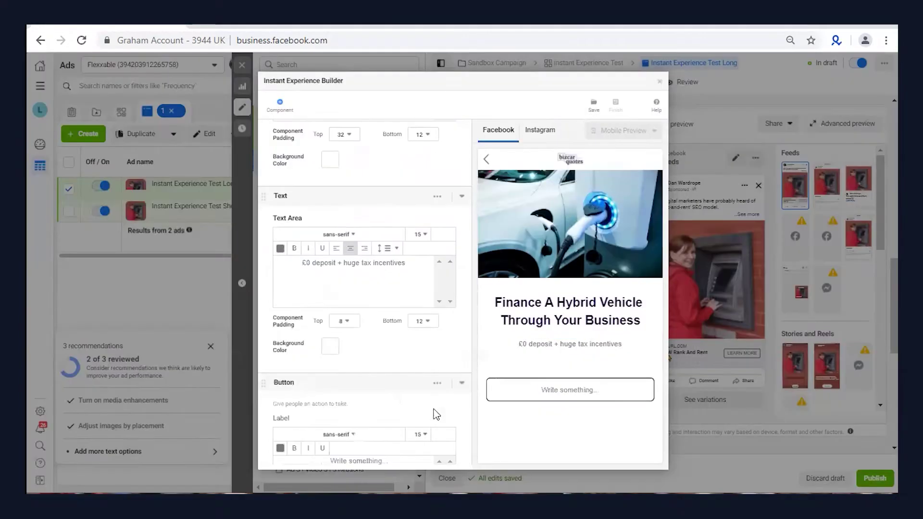
{"action": "scroll", "coordinate": [397, 393], "scroll_direction": "down", "scroll_amount": 3}
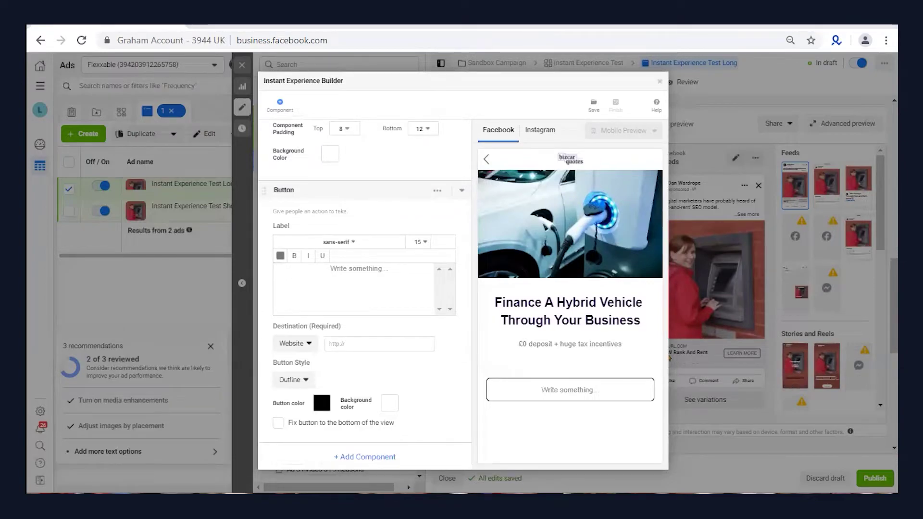
{"action": "left_click", "coordinate": [356, 291]}
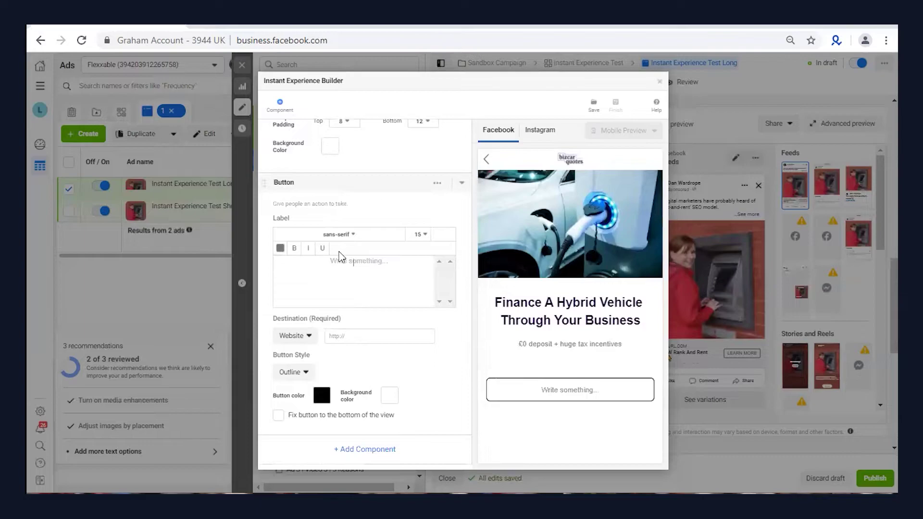
{"action": "type", "text": "CHECK IF YOU'RE ELIGIBLE"}
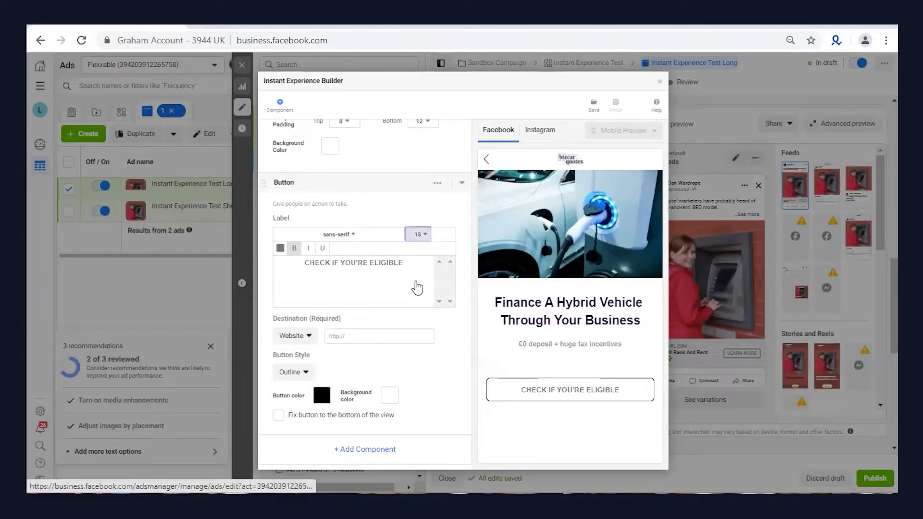
{"action": "key", "text": "space"}
{"action": "key", "text": "Down"}
{"action": "key", "text": "Down"}
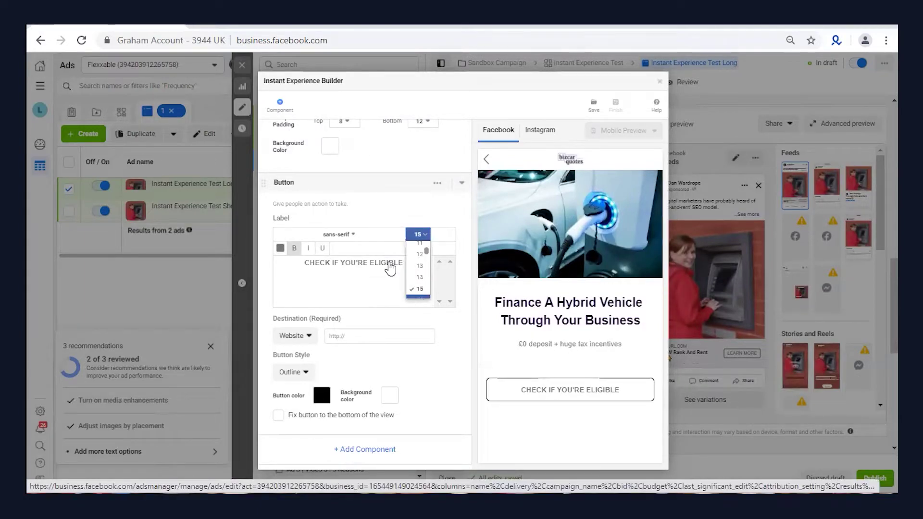
{"action": "key", "text": "Return"}
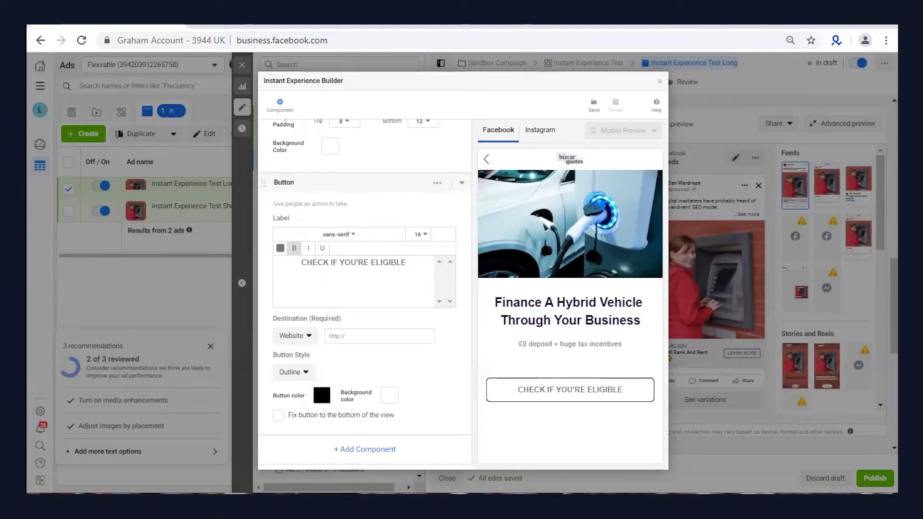
Make the button solid-filled in dark purple 24113F with white ffffff label text.
{"action": "key", "text": "ctrl+a"}
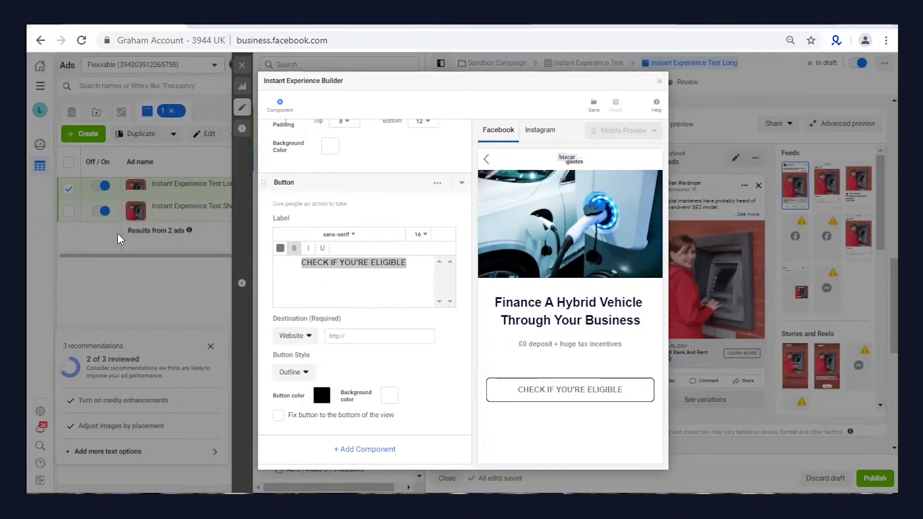
{"action": "left_click", "coordinate": [309, 379]}
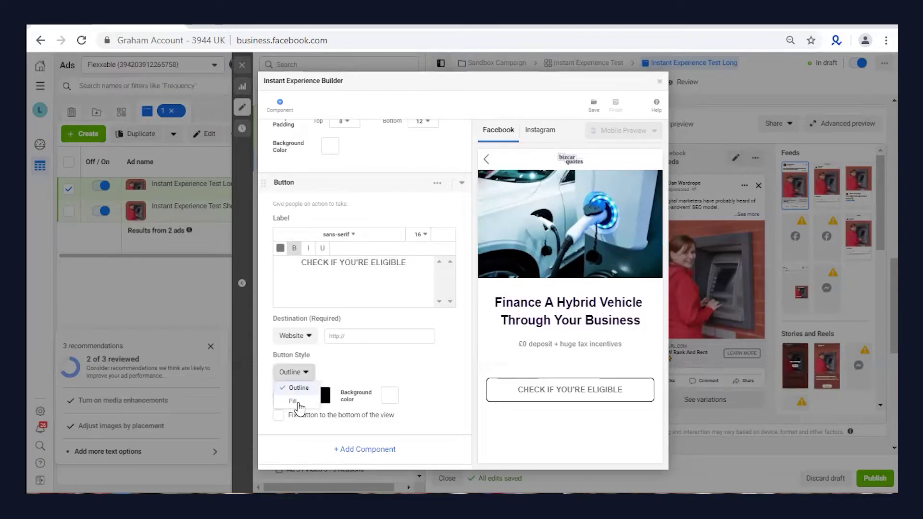
{"action": "left_click", "coordinate": [297, 403]}
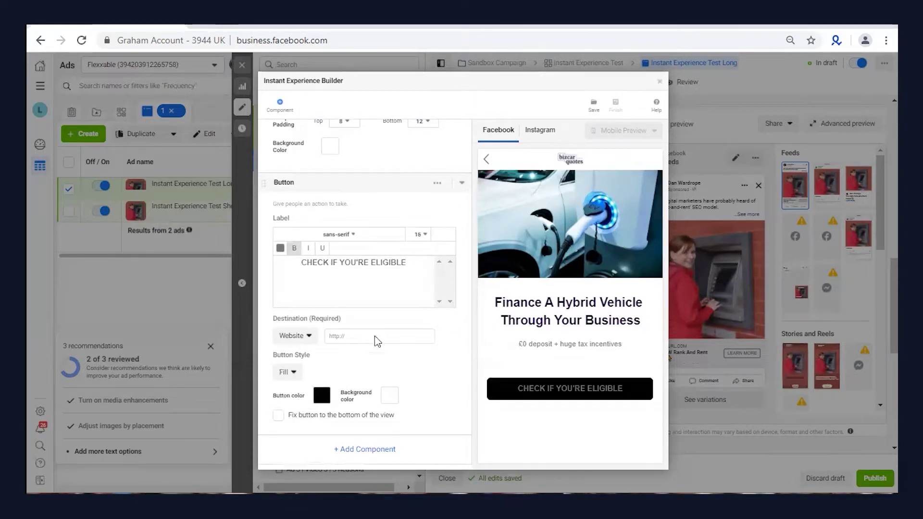
{"action": "left_click", "coordinate": [325, 397]}
{"action": "type", "text": "24113F"}
{"action": "left_click", "coordinate": [444, 371]}
{"action": "triple_click", "coordinate": [349, 267]}
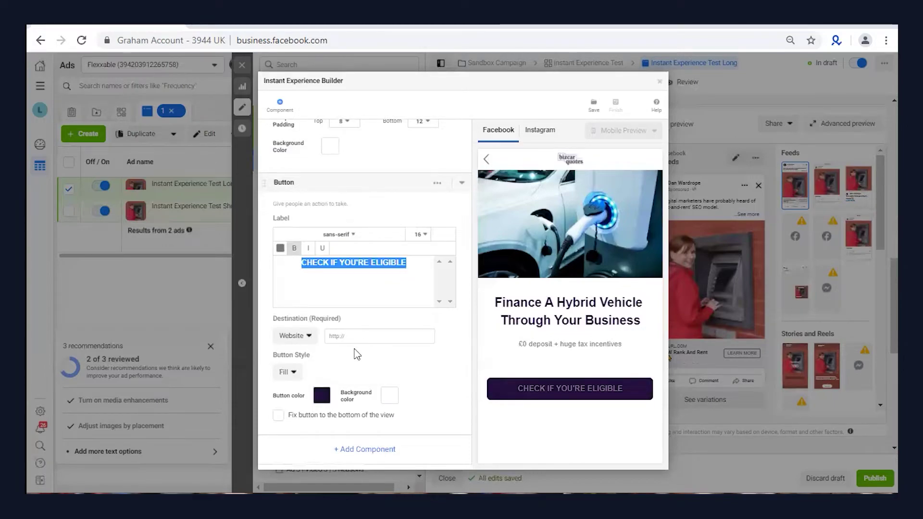
{"action": "left_click", "coordinate": [280, 248]}
{"action": "type", "text": "ffffff"}
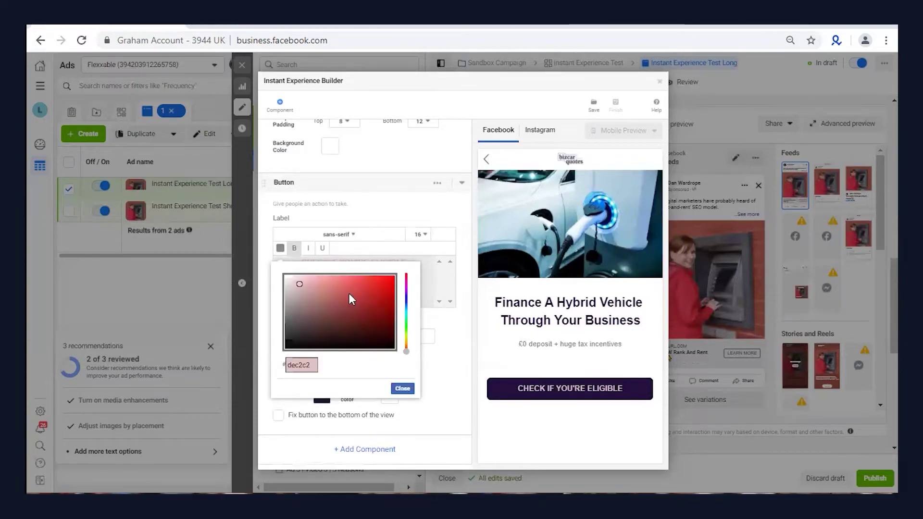
{"action": "left_click", "coordinate": [403, 388]}
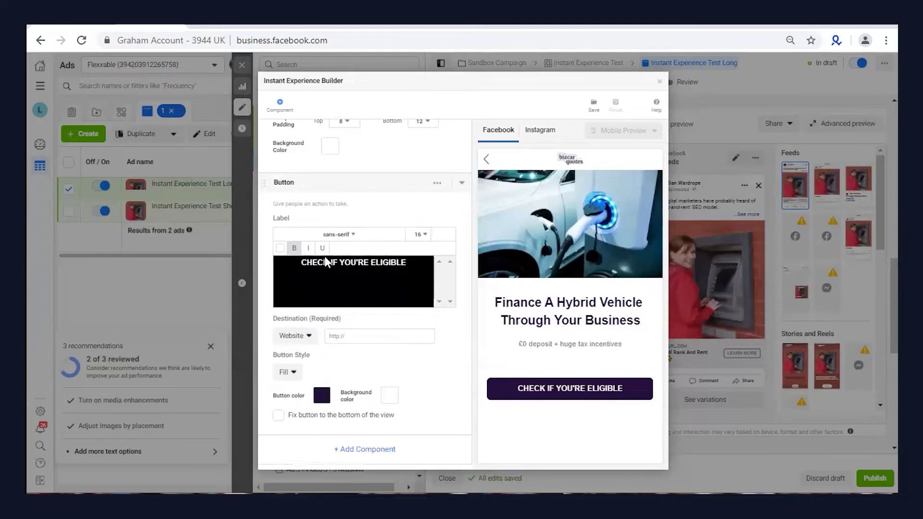
Copy the photo's quiz URL and use it as the button's destination.
{"action": "scroll", "coordinate": [376, 336], "scroll_direction": "up", "scroll_amount": 5}
{"action": "triple_click", "coordinate": [434, 263]}
{"action": "key", "text": "ctrl+c"}
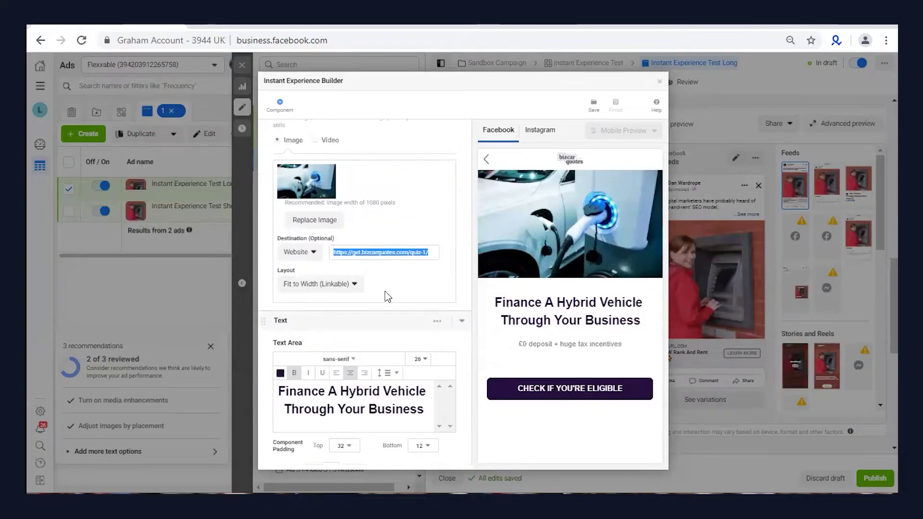
{"action": "scroll", "coordinate": [377, 298], "scroll_direction": "down", "scroll_amount": 10}
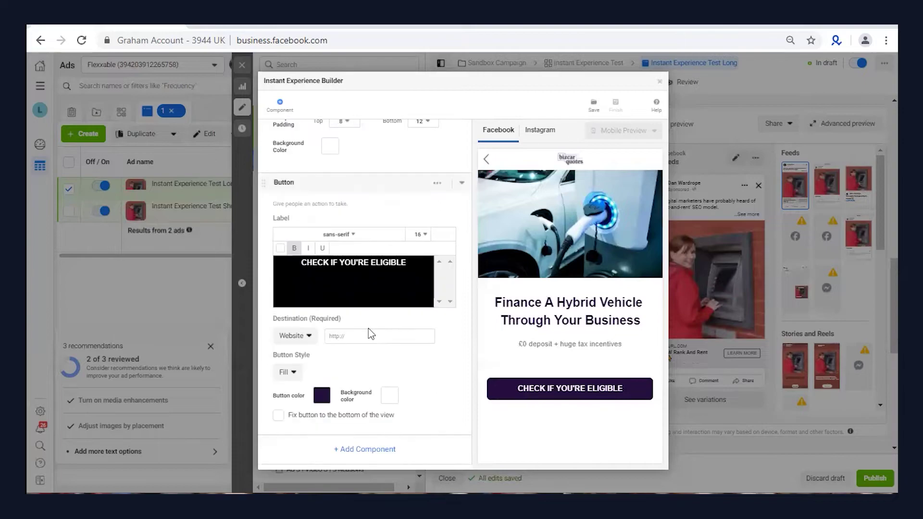
{"action": "left_click", "coordinate": [371, 335]}
{"action": "key", "text": "ctrl+v"}
{"action": "scroll", "coordinate": [404, 337], "scroll_direction": "down", "scroll_amount": 5}
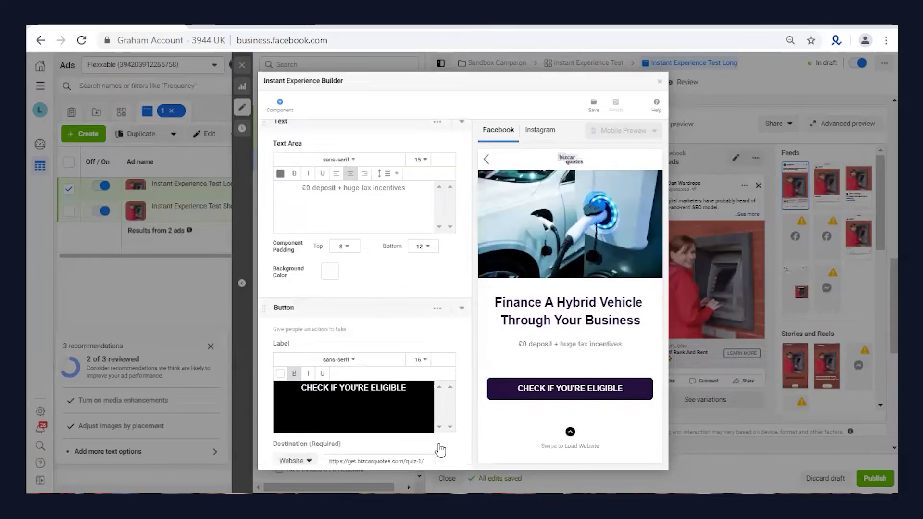
{"action": "scroll", "coordinate": [394, 401], "scroll_direction": "down", "scroll_amount": 3}
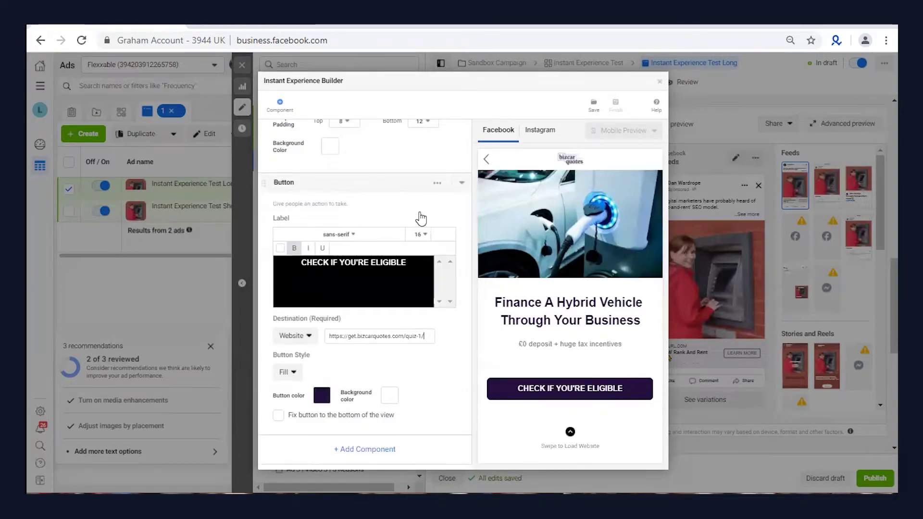
Set the button block's padding to 24 top and 24 bottom.
{"action": "left_click", "coordinate": [437, 182]}
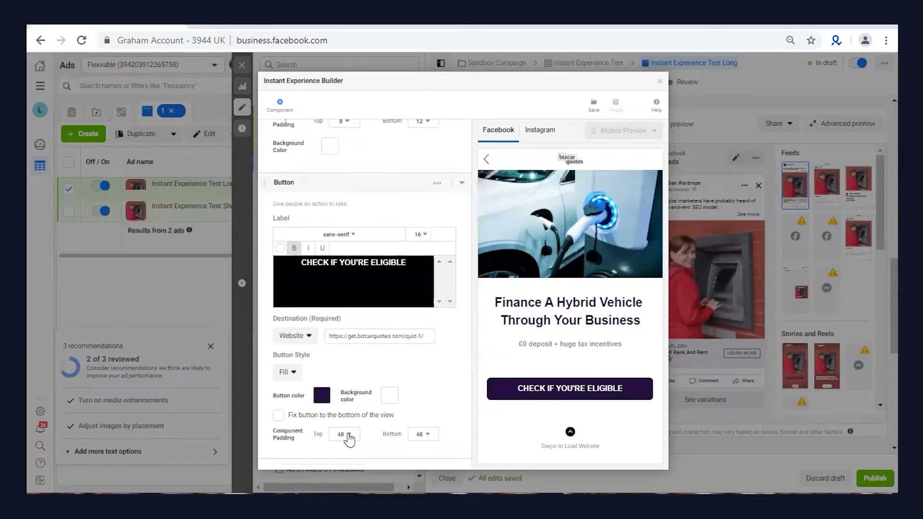
{"action": "left_click", "coordinate": [344, 434]}
{"action": "left_click", "coordinate": [342, 325]}
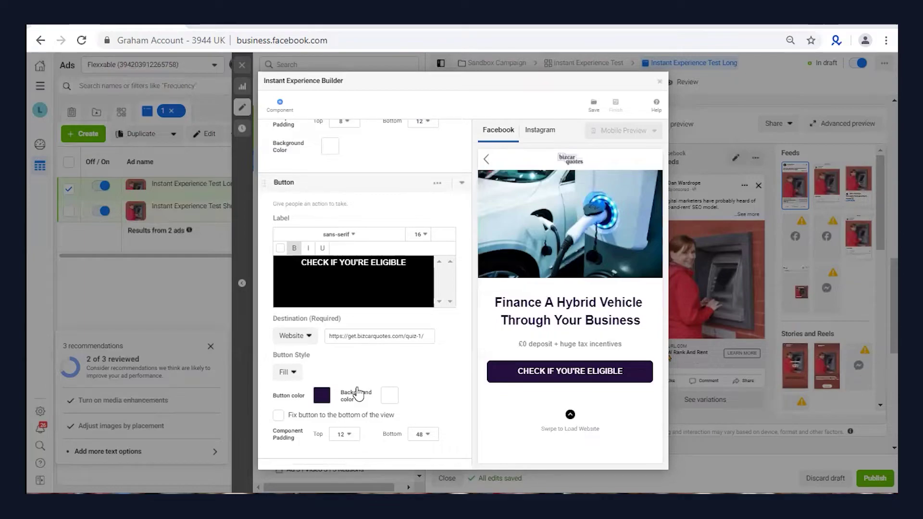
{"action": "left_click", "coordinate": [344, 434]}
{"action": "left_click", "coordinate": [346, 360]}
{"action": "left_click", "coordinate": [427, 434]}
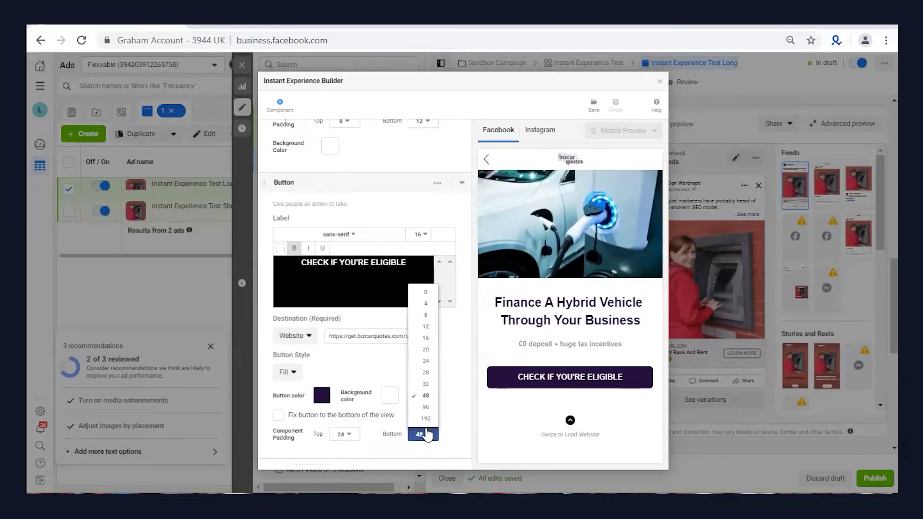
{"action": "left_click", "coordinate": [424, 361]}
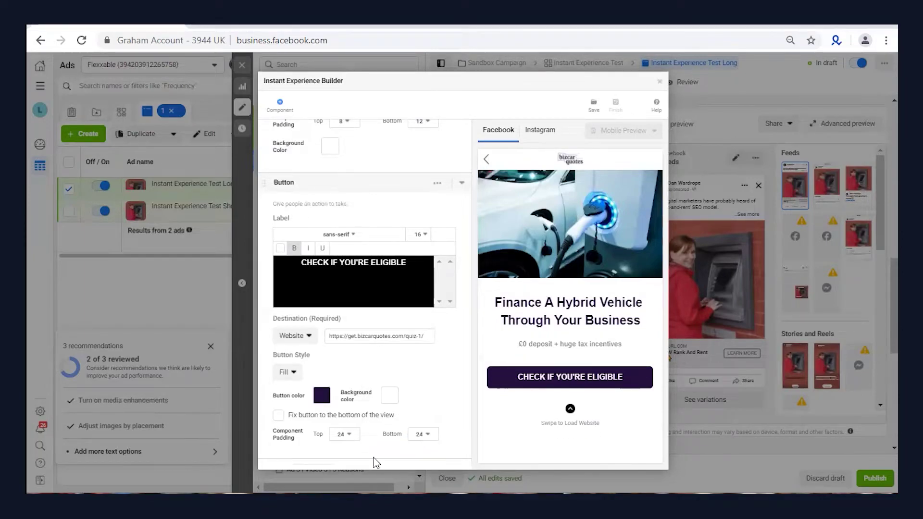
{"action": "scroll", "coordinate": [385, 459], "scroll_direction": "down", "scroll_amount": 1}
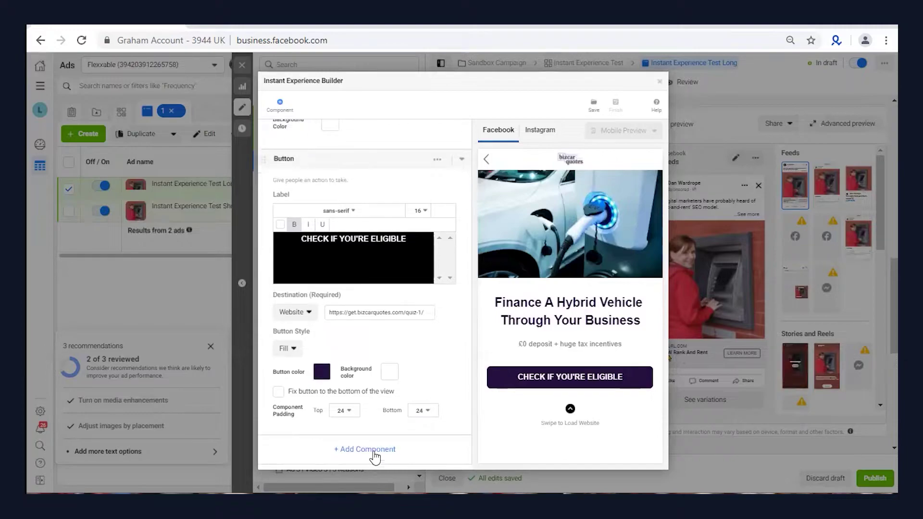
Add a Carousel component below the button and expand it to five cards.
{"action": "left_click", "coordinate": [372, 448]}
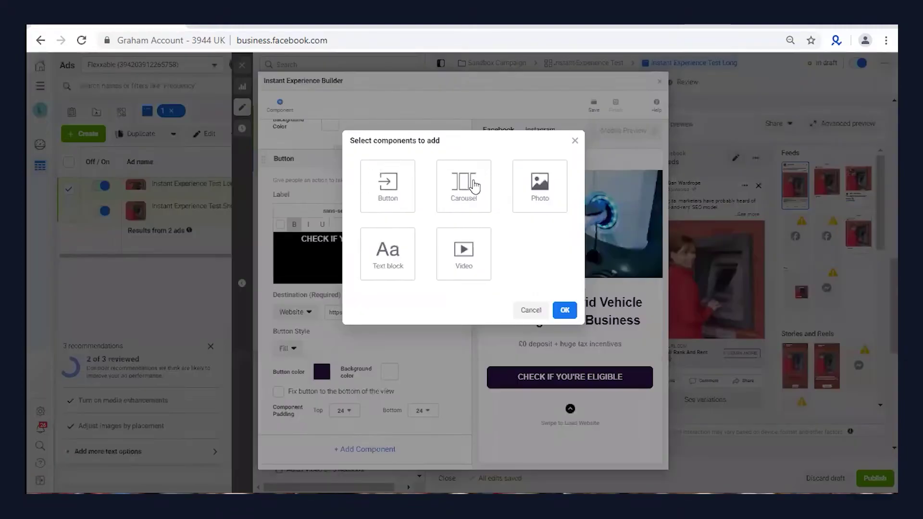
{"action": "left_click", "coordinate": [470, 183]}
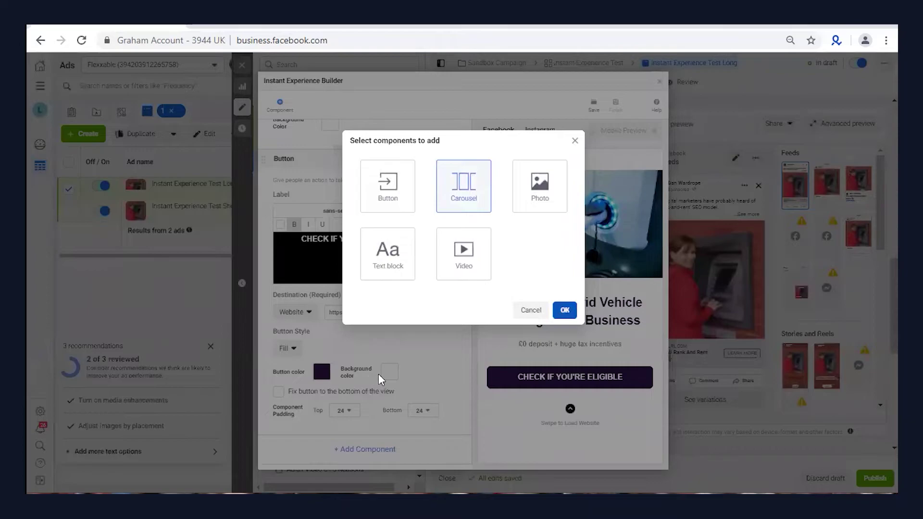
{"action": "key", "text": "Return"}
{"action": "left_click", "coordinate": [323, 324]}
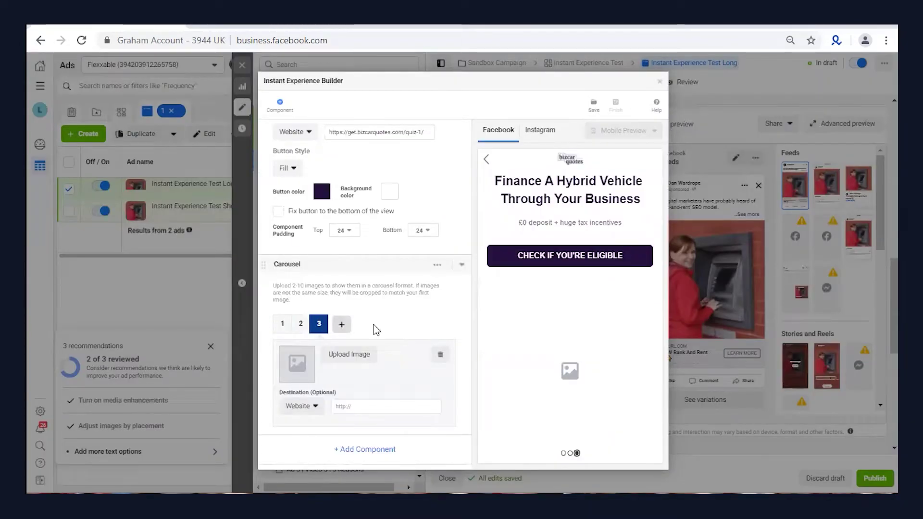
{"action": "left_click", "coordinate": [342, 324]}
{"action": "left_click", "coordinate": [359, 324]}
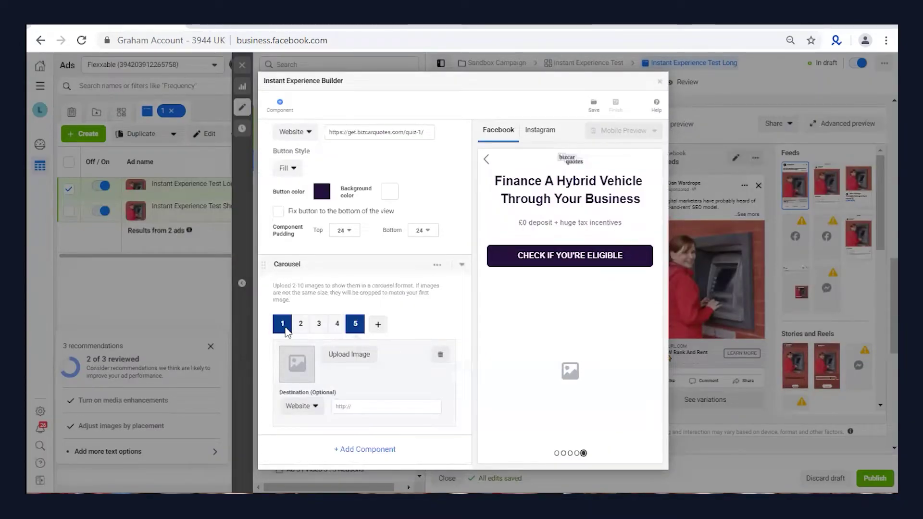
Put the volvo-xc40 photo on the first card and a car photo on the second.
{"action": "left_click", "coordinate": [349, 354]}
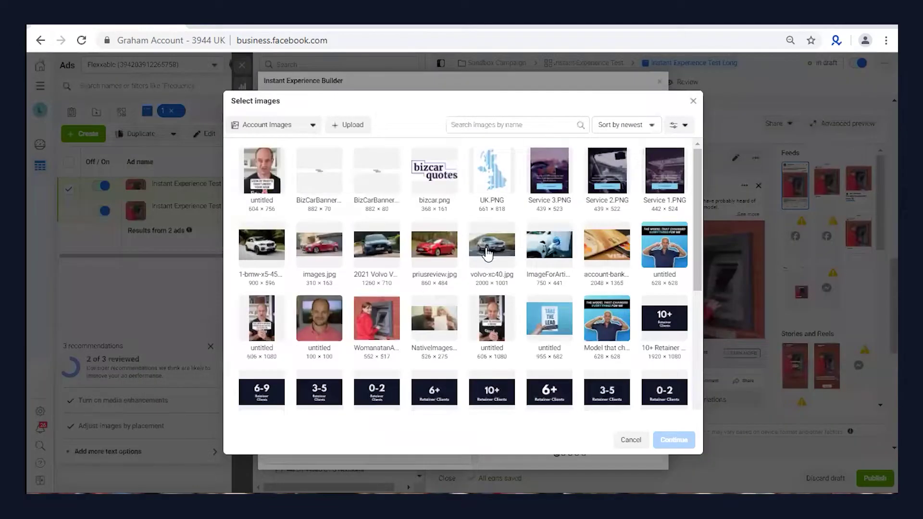
{"action": "left_click", "coordinate": [487, 253]}
{"action": "left_click", "coordinate": [713, 334]}
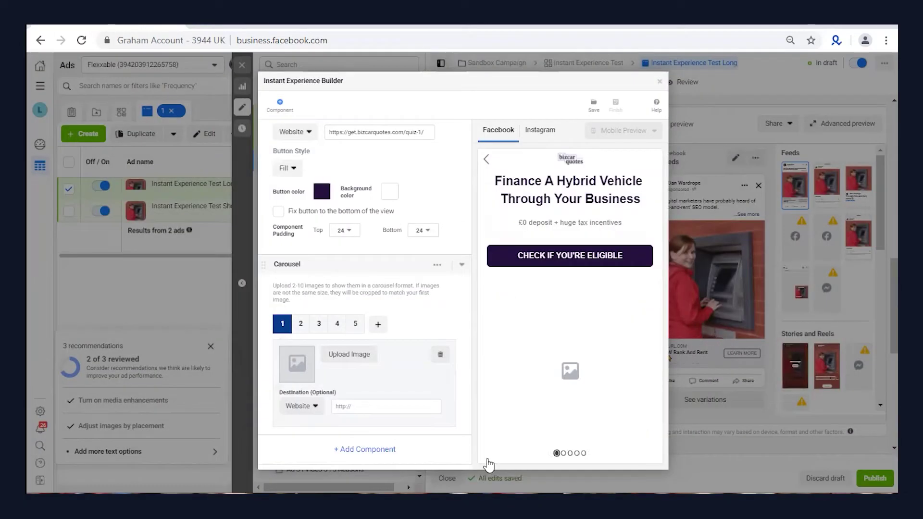
{"action": "scroll", "coordinate": [407, 267], "scroll_direction": "up", "scroll_amount": 3}
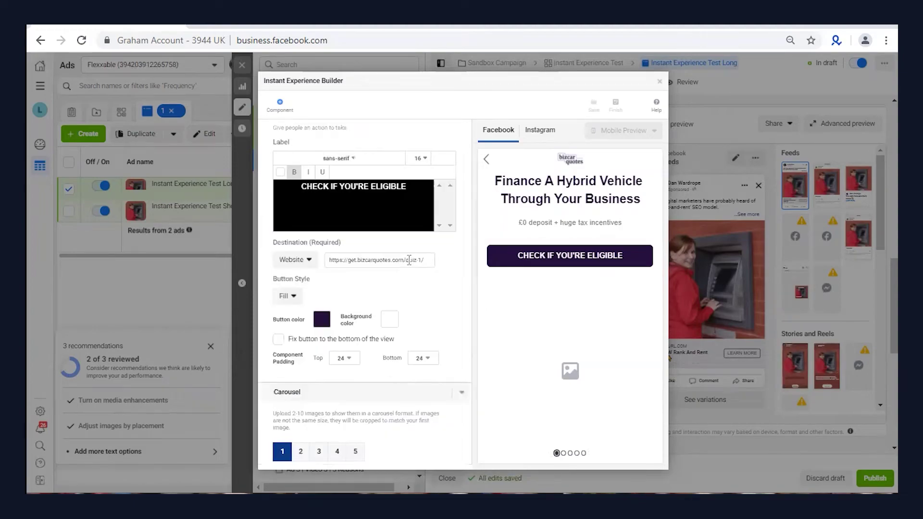
{"action": "key", "text": "ctrl+a"}
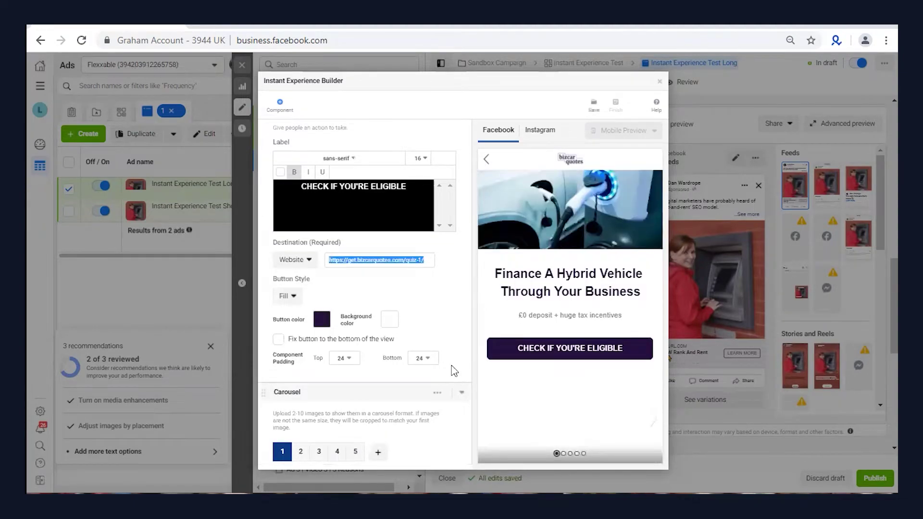
{"action": "scroll", "coordinate": [454, 370], "scroll_direction": "down", "scroll_amount": 3}
{"action": "scroll", "coordinate": [420, 382], "scroll_direction": "up", "scroll_amount": 4}
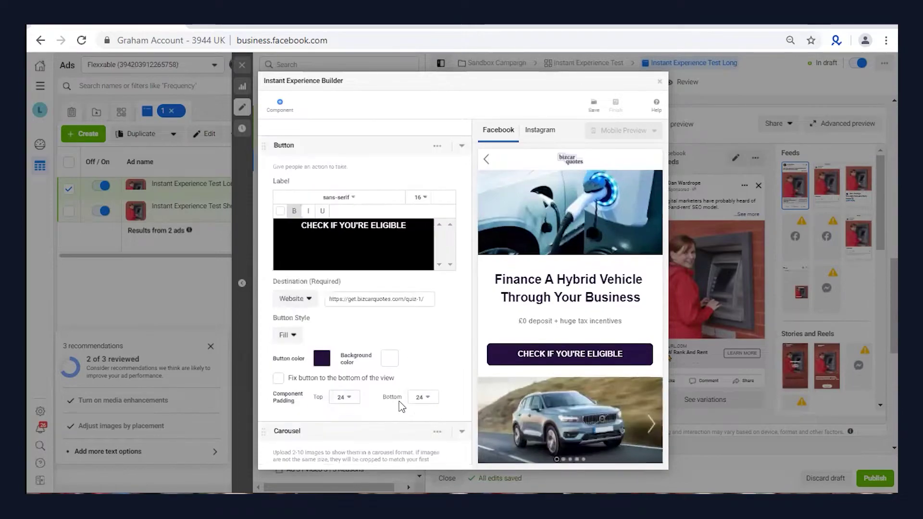
{"action": "scroll", "coordinate": [401, 406], "scroll_direction": "down", "scroll_amount": 4}
{"action": "left_click", "coordinate": [300, 326]}
{"action": "left_click", "coordinate": [351, 357]}
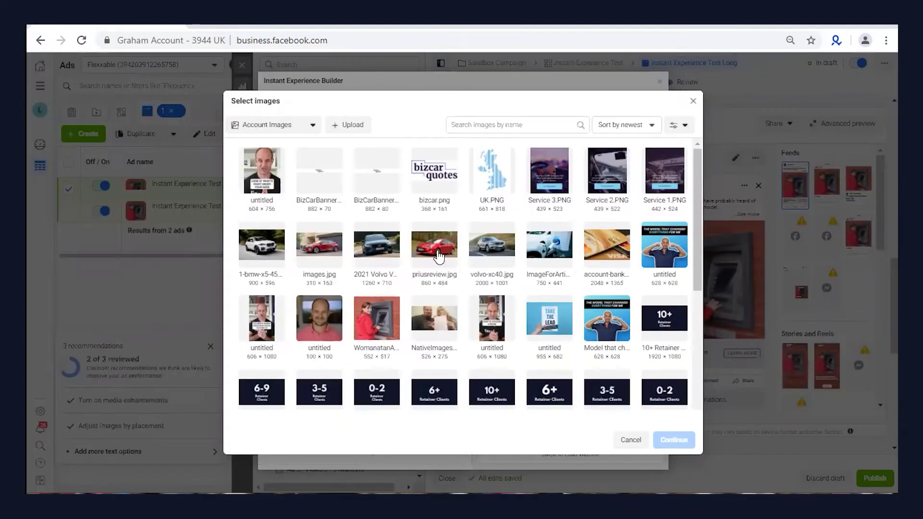
{"action": "key", "text": "Return"}
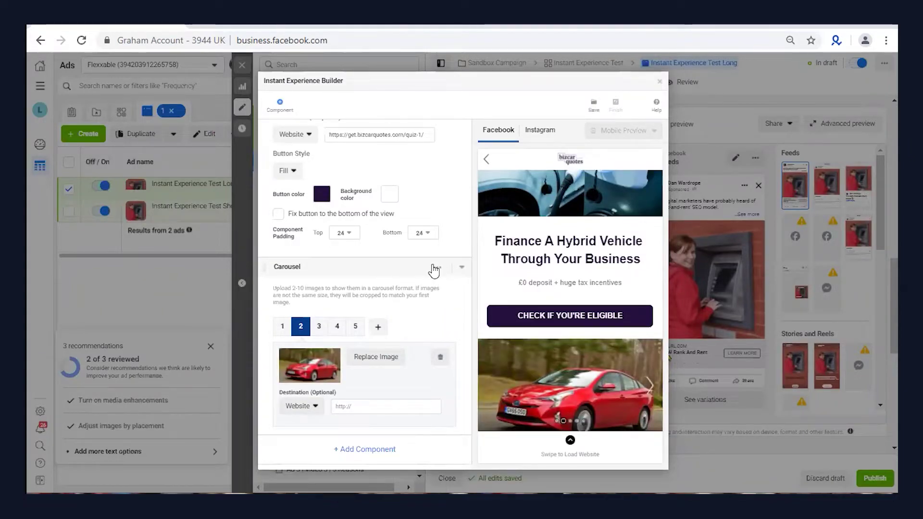
Set the carousel's top padding to 24, keeping bottom padding at 0.
{"action": "left_click", "coordinate": [436, 267]}
{"action": "left_click", "coordinate": [413, 308]}
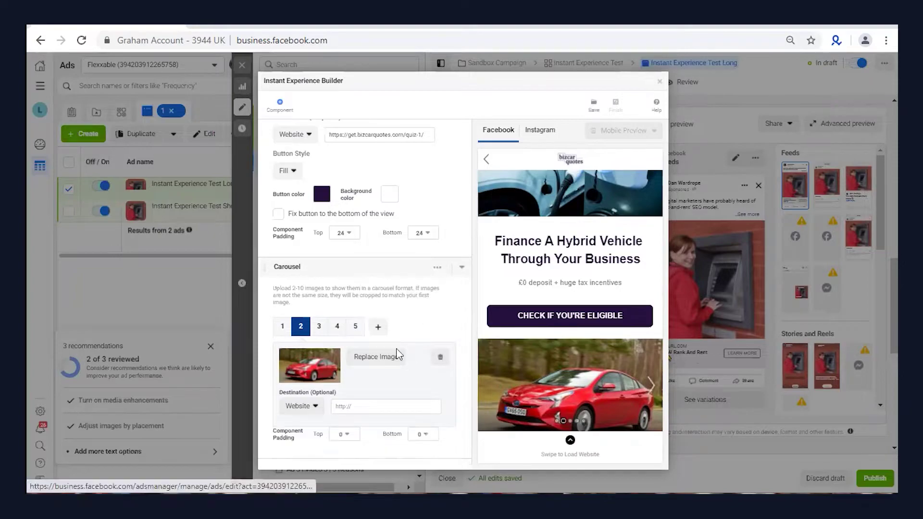
{"action": "scroll", "coordinate": [418, 408], "scroll_direction": "down", "scroll_amount": 1}
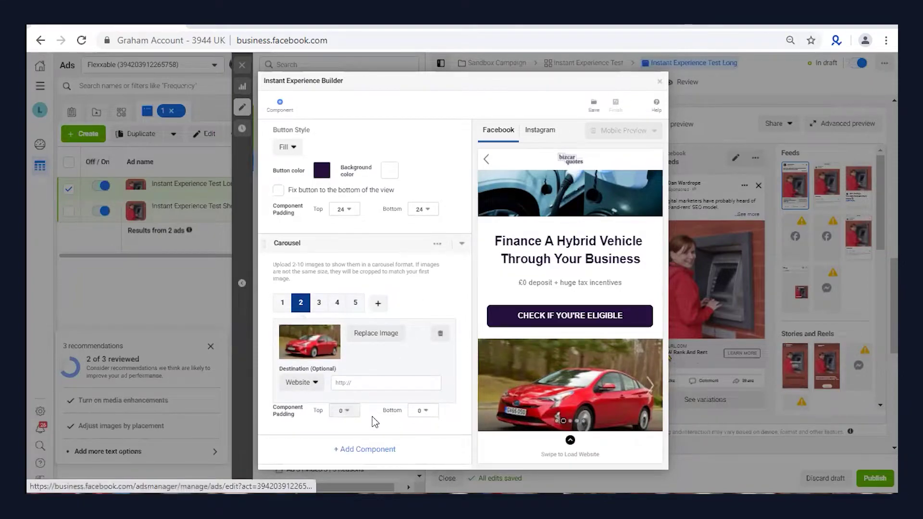
{"action": "left_click", "coordinate": [347, 410]}
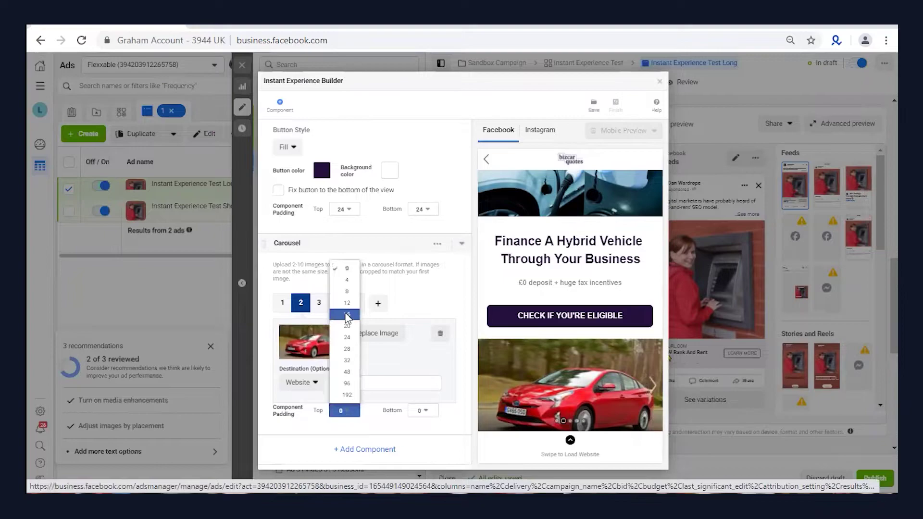
{"action": "left_click", "coordinate": [347, 314]}
{"action": "left_click", "coordinate": [336, 410]}
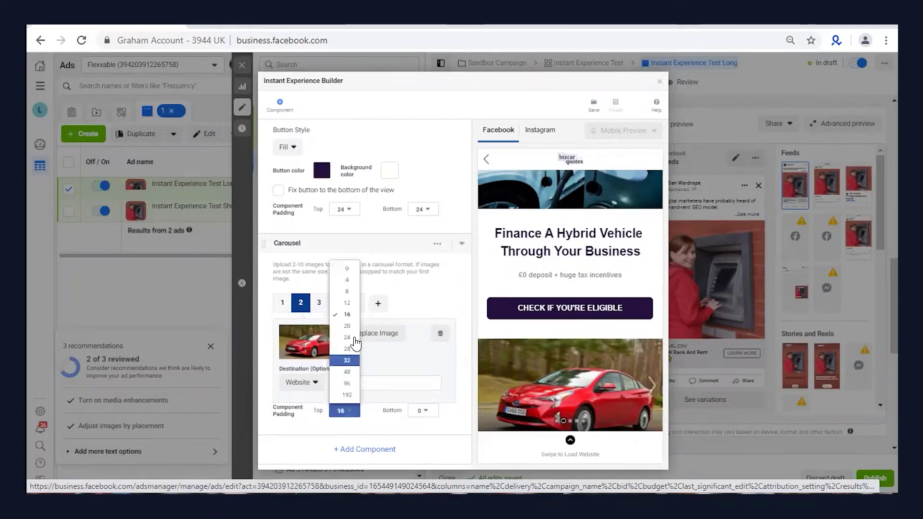
{"action": "left_click", "coordinate": [354, 337]}
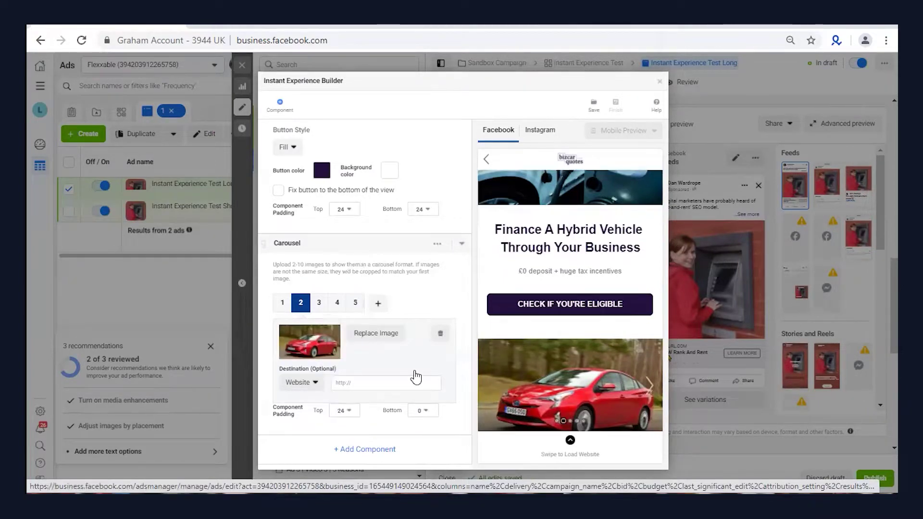
{"action": "left_click", "coordinate": [422, 411]}
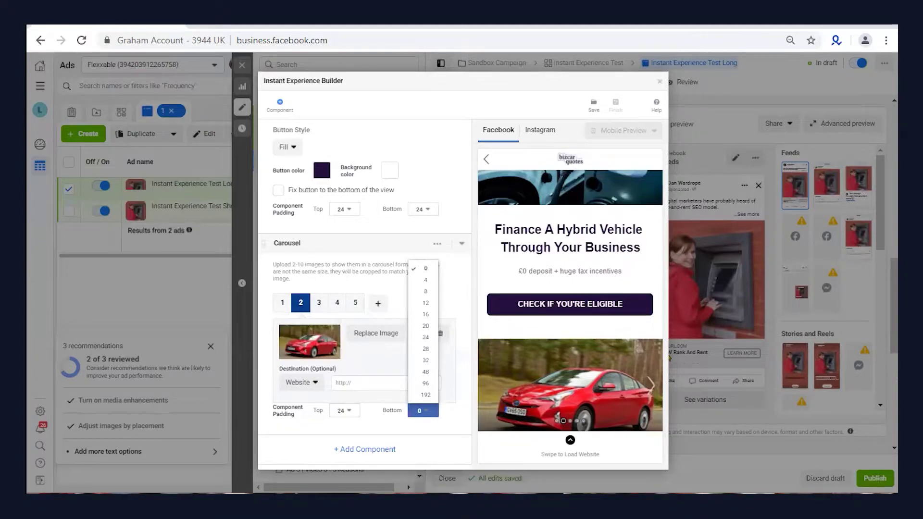
{"action": "left_click", "coordinate": [385, 431]}
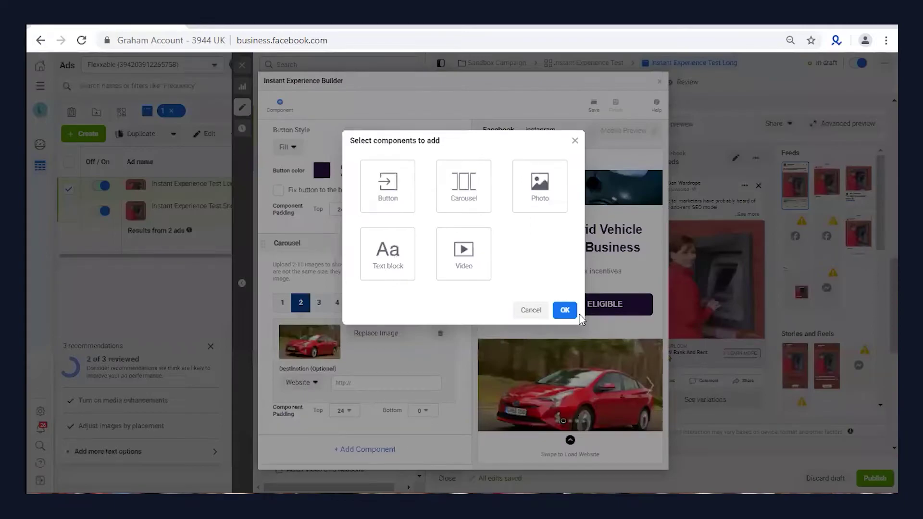
Add a Text block with the car finance paragraph followed by the BizCar Quotes paragraph.
{"action": "left_click", "coordinate": [387, 253]}
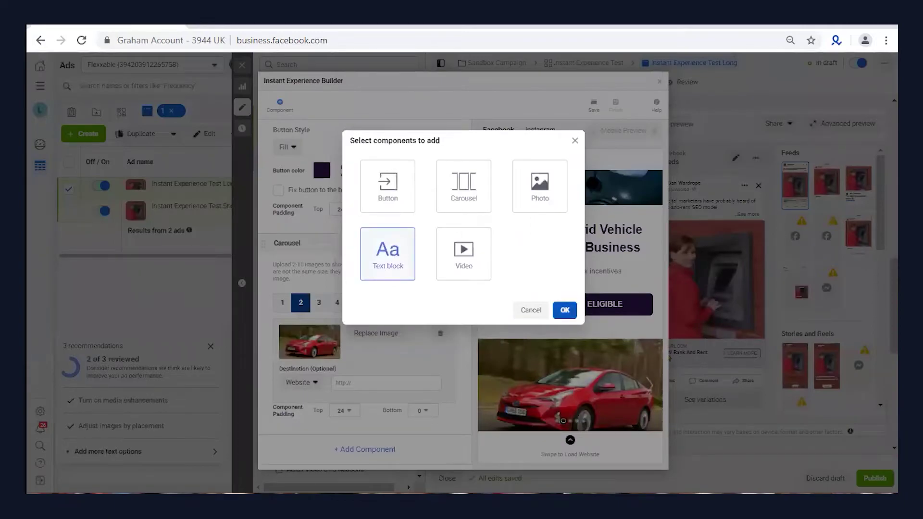
{"action": "key", "text": "Return"}
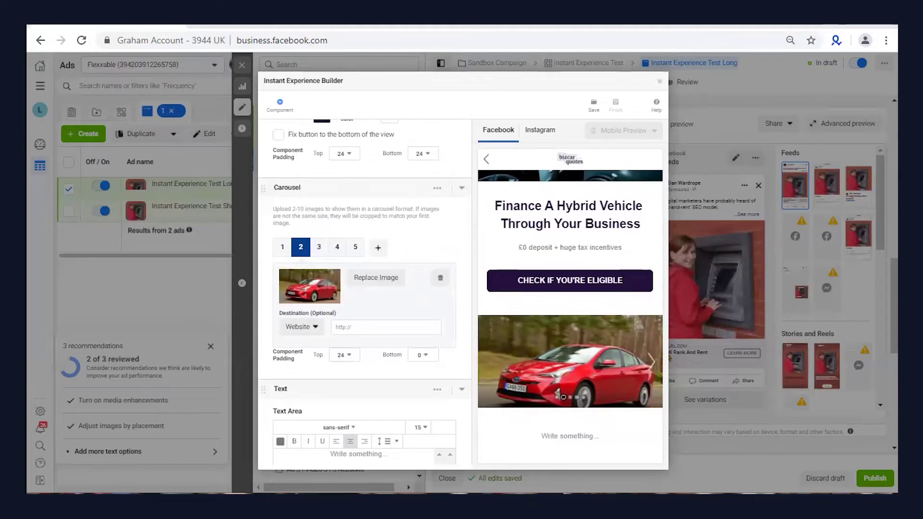
{"action": "left_click", "coordinate": [366, 446]}
{"action": "scroll", "coordinate": [408, 414], "scroll_direction": "down", "scroll_amount": 2}
{"action": "type", "text": "Sorting out car finance used to be far from simple. It was a drawn-out process involving lots of form-filling, and there were a limited number of finance options actually available for customers."}
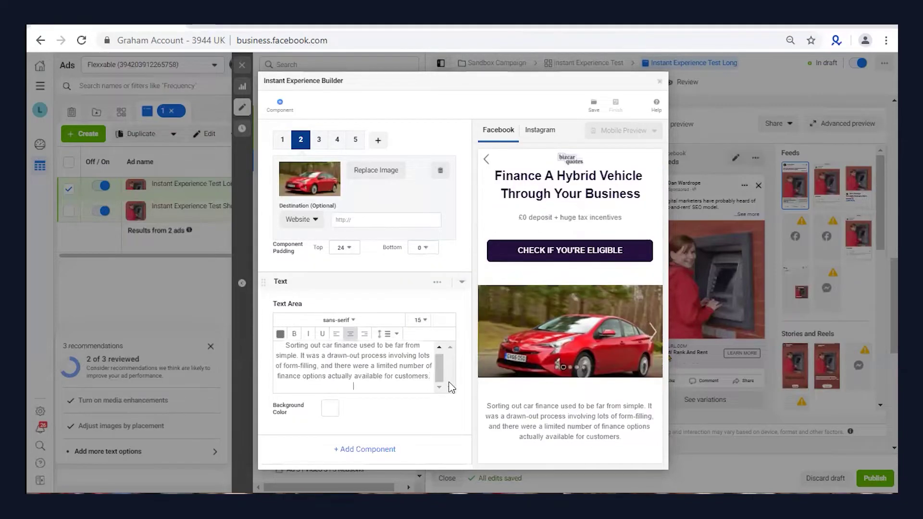
{"action": "left_click", "coordinate": [450, 386]}
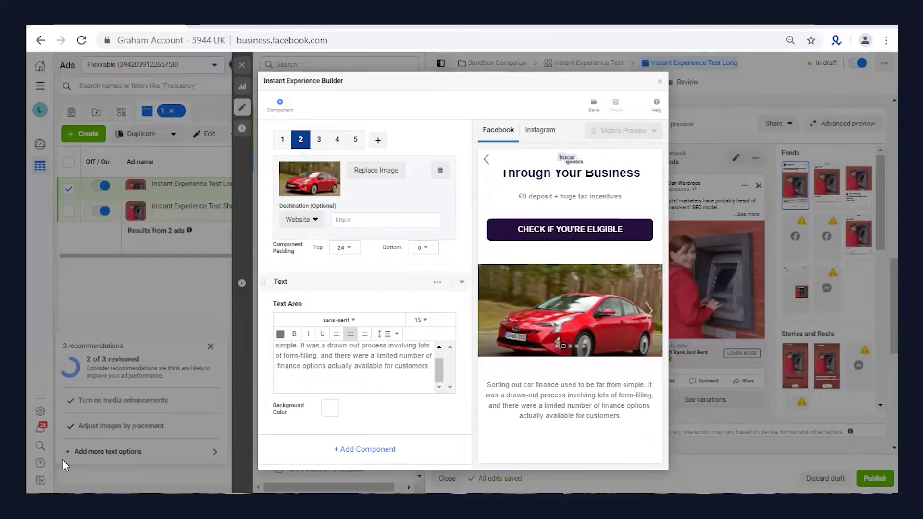
{"action": "left_click", "coordinate": [405, 379]}
{"action": "type", "text": "That's where BizCar Quotes comes in. Our founders noticed the issues customers were having and believed they could offer people a better way to finance their vehicle. An online application process was created to make it easier for customers to find an option that suited their needs. By removing lots of the manual tasks, sorting our car finance soon became much simpler!"}
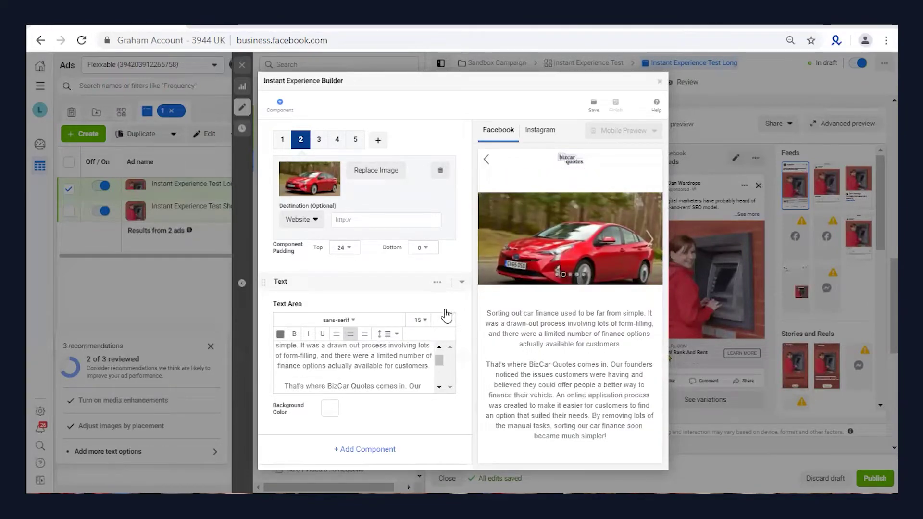
Give the intro text 32 top padding and the car carousel 8 bottom padding.
{"action": "left_click", "coordinate": [429, 331]}
{"action": "left_click", "coordinate": [419, 321]}
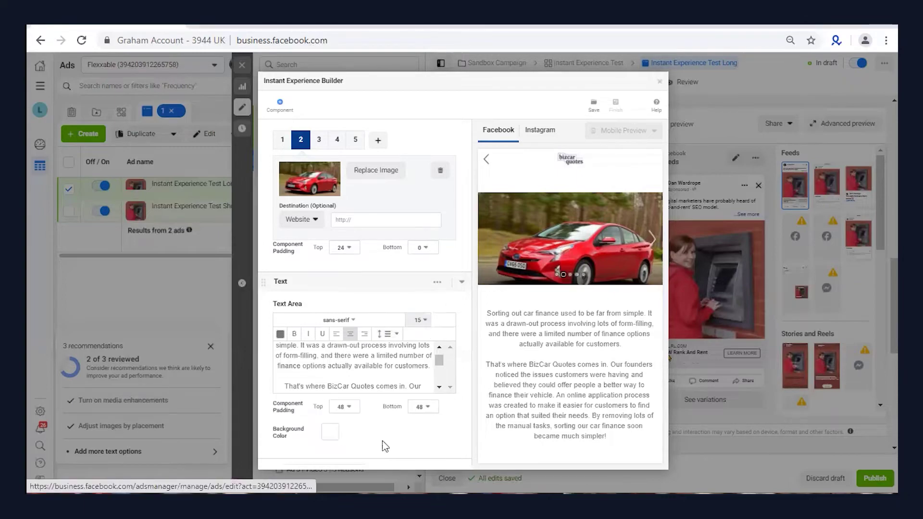
{"action": "left_click", "coordinate": [345, 407]}
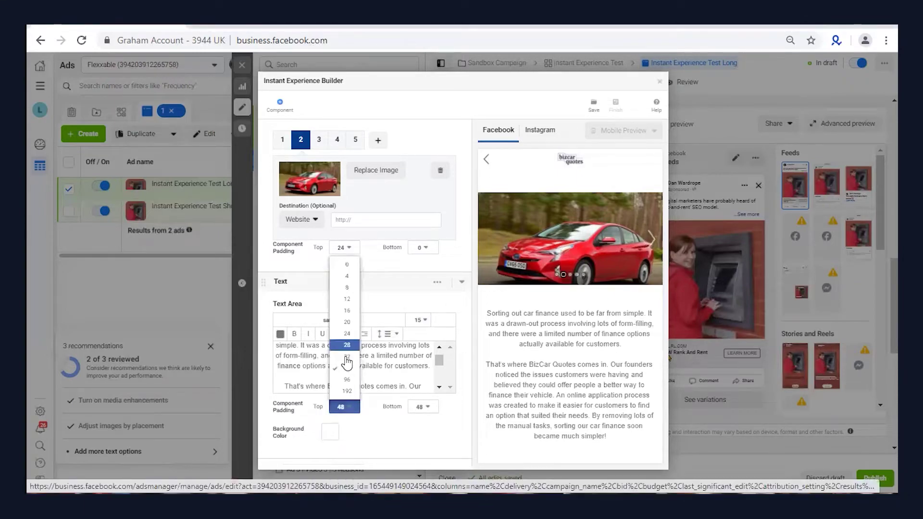
{"action": "left_click", "coordinate": [347, 356]}
{"action": "scroll", "coordinate": [594, 216], "scroll_direction": "up", "scroll_amount": 2}
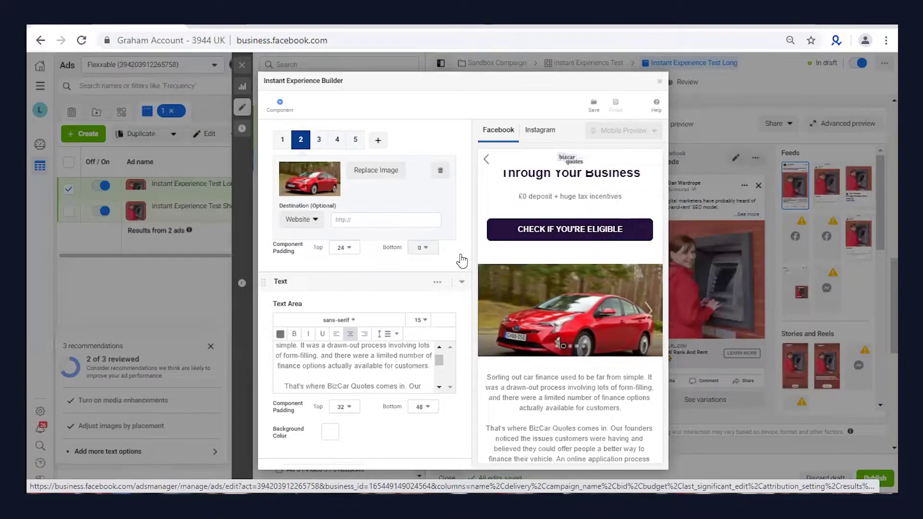
{"action": "left_click", "coordinate": [422, 247]}
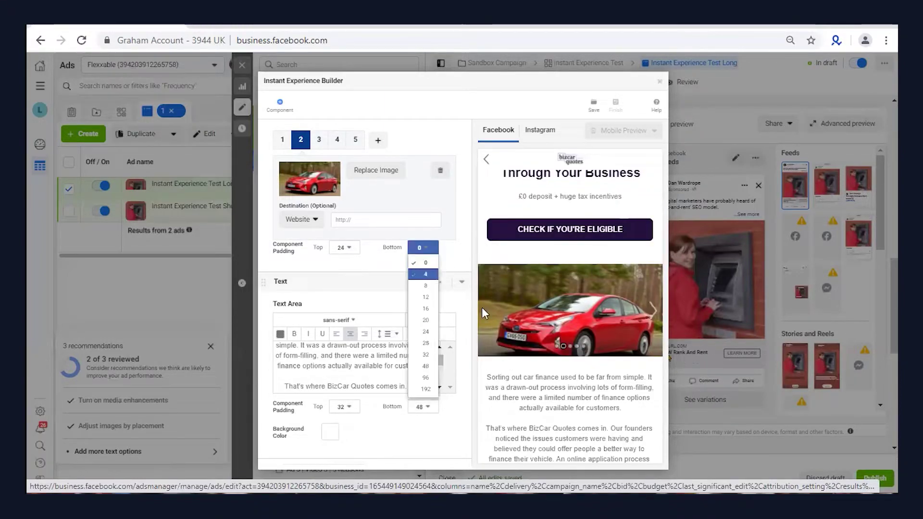
{"action": "left_click", "coordinate": [426, 285]}
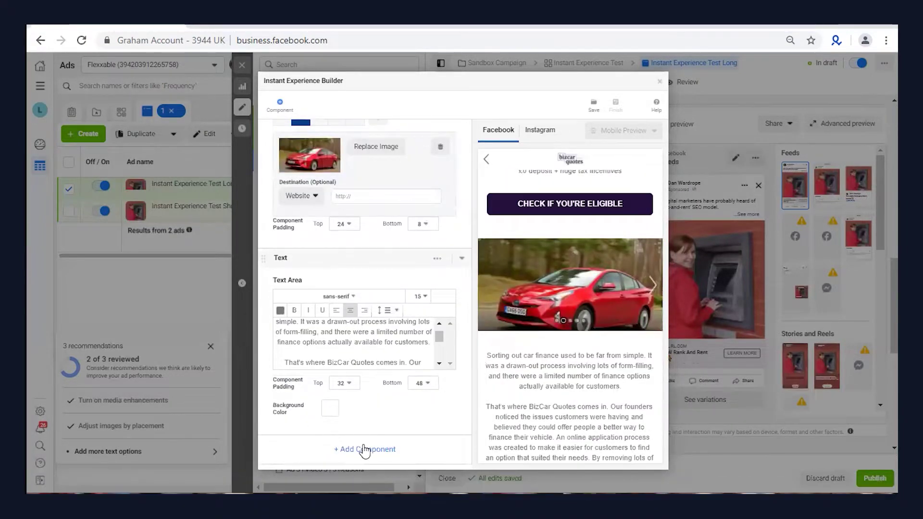
Add an 'Our Services' text block at size 26 in a dark text colour.
{"action": "left_click", "coordinate": [368, 449]}
{"action": "left_click", "coordinate": [387, 257]}
{"action": "left_click", "coordinate": [562, 311]}
{"action": "scroll", "coordinate": [367, 370], "scroll_direction": "down", "scroll_amount": 5}
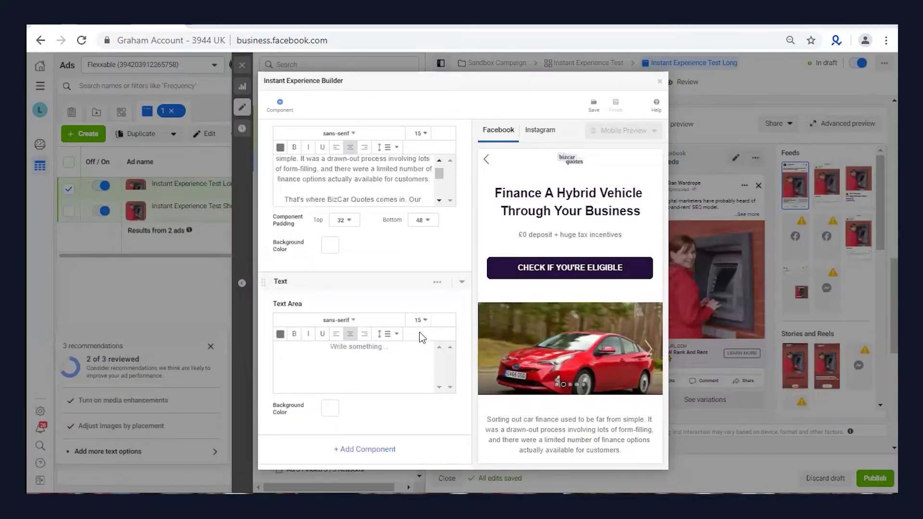
{"action": "type", "text": "Our Services"}
{"action": "key", "text": "ctrl+a"}
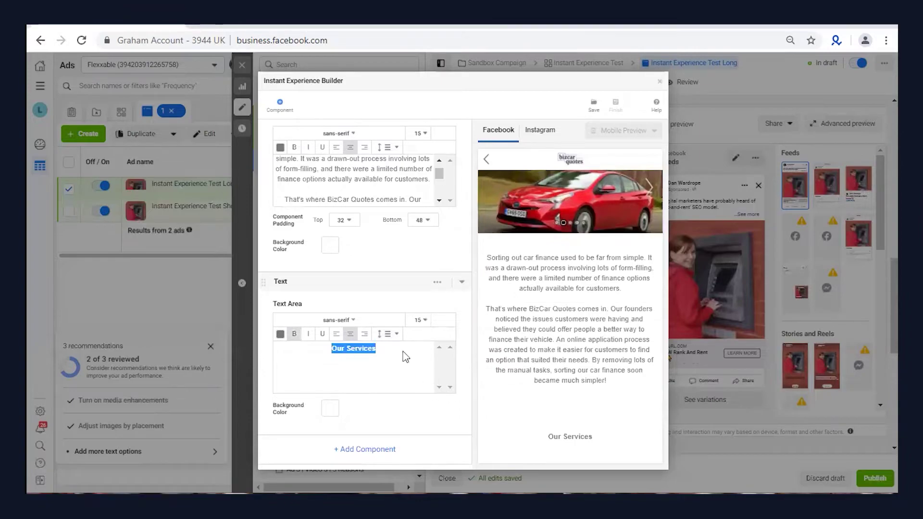
{"action": "left_click", "coordinate": [418, 320]}
{"action": "scroll", "coordinate": [418, 366], "scroll_direction": "down", "scroll_amount": 3}
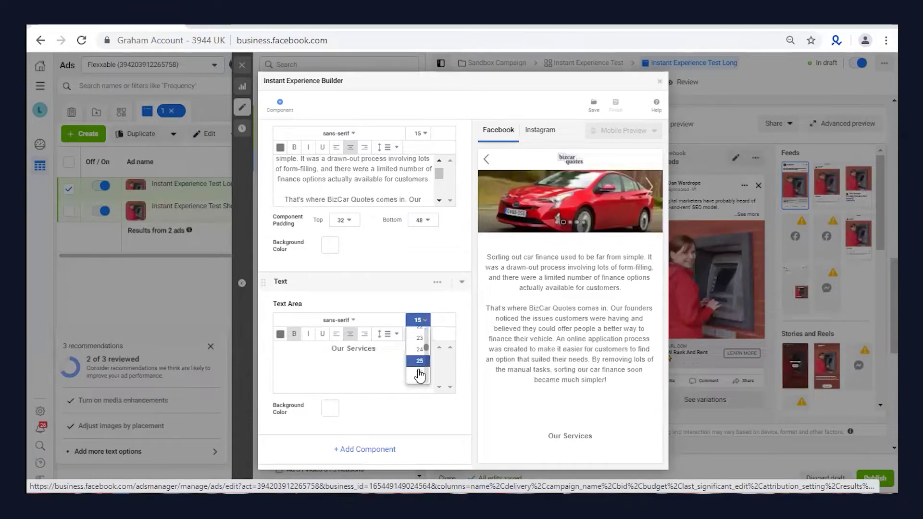
{"action": "left_click", "coordinate": [420, 375]}
{"action": "left_click", "coordinate": [280, 333]}
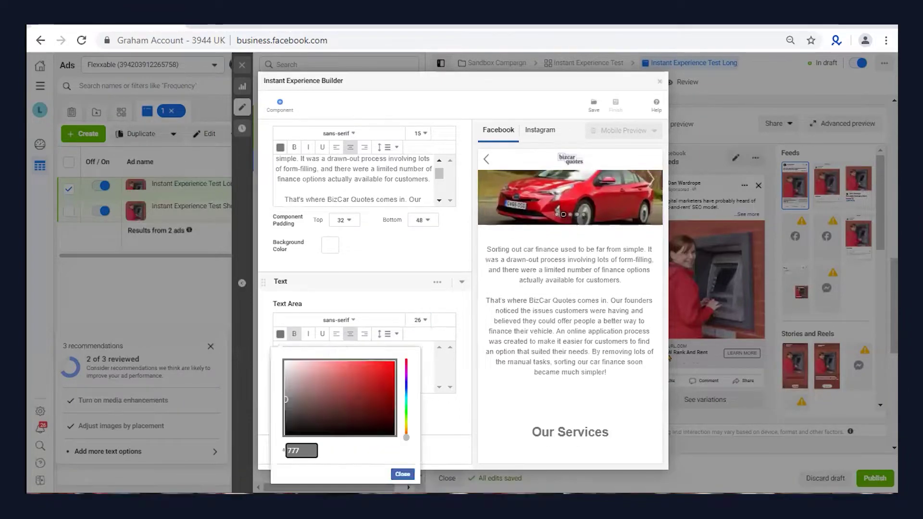
{"action": "left_click", "coordinate": [300, 450]}
{"action": "left_click", "coordinate": [402, 475]}
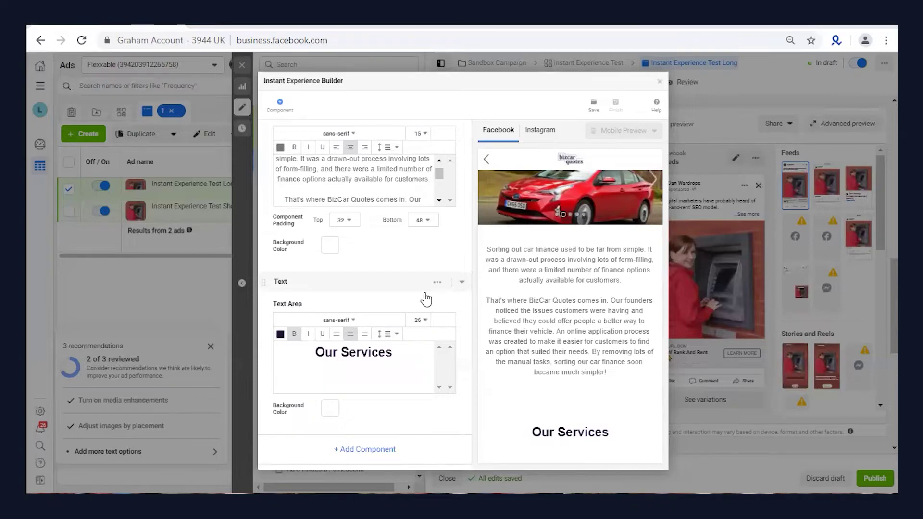
Pad the heading 12 top and bottom, and cut the intro text's bottom padding to 24.
{"action": "left_click", "coordinate": [436, 282]}
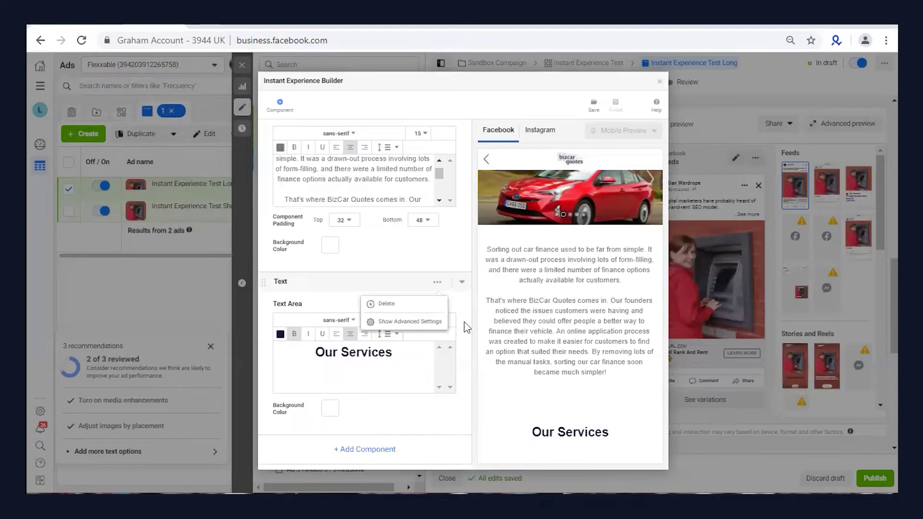
{"action": "left_click", "coordinate": [409, 321]}
{"action": "left_click", "coordinate": [345, 407]}
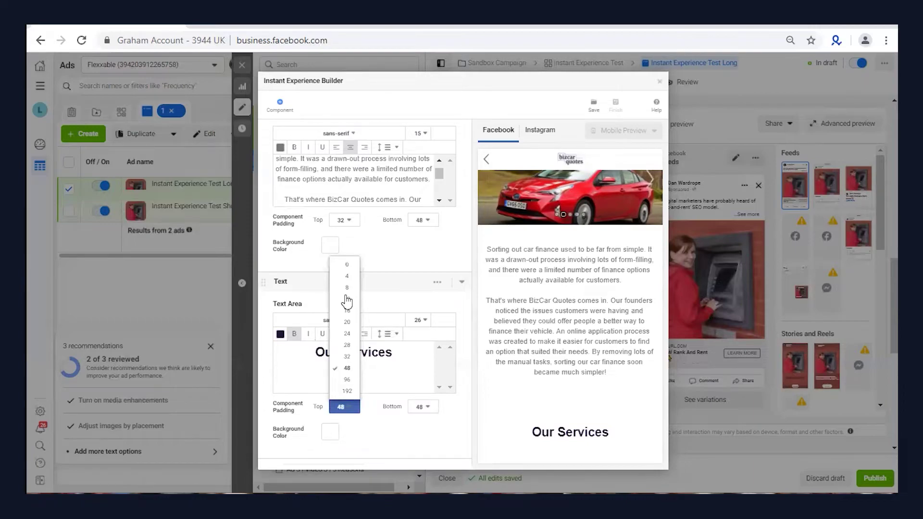
{"action": "left_click", "coordinate": [346, 337]}
{"action": "left_click", "coordinate": [423, 220]}
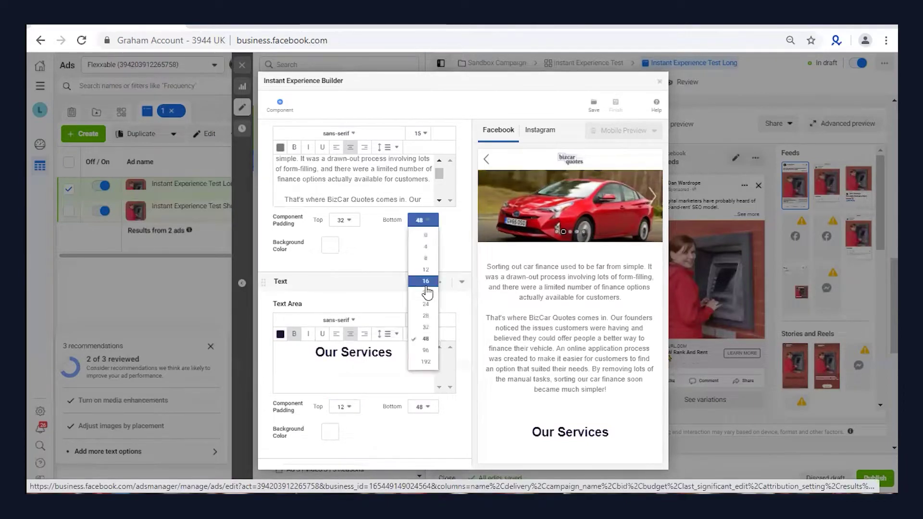
{"action": "key", "text": "Return"}
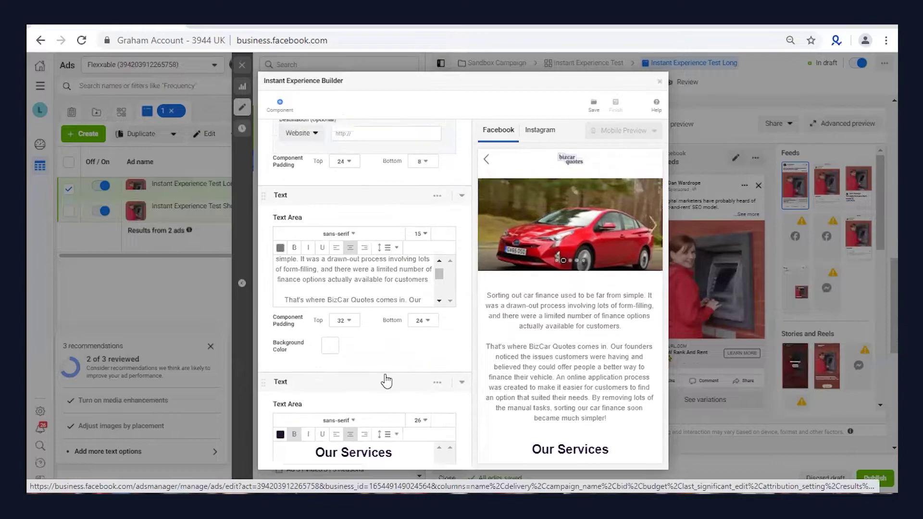
{"action": "scroll", "coordinate": [409, 380], "scroll_direction": "down", "scroll_amount": 2}
{"action": "left_click", "coordinate": [422, 383]}
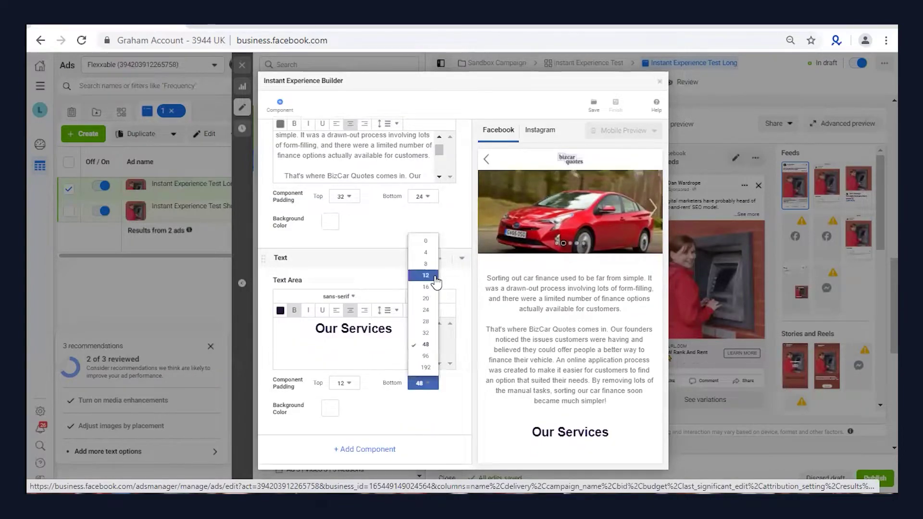
{"action": "key", "text": "Return"}
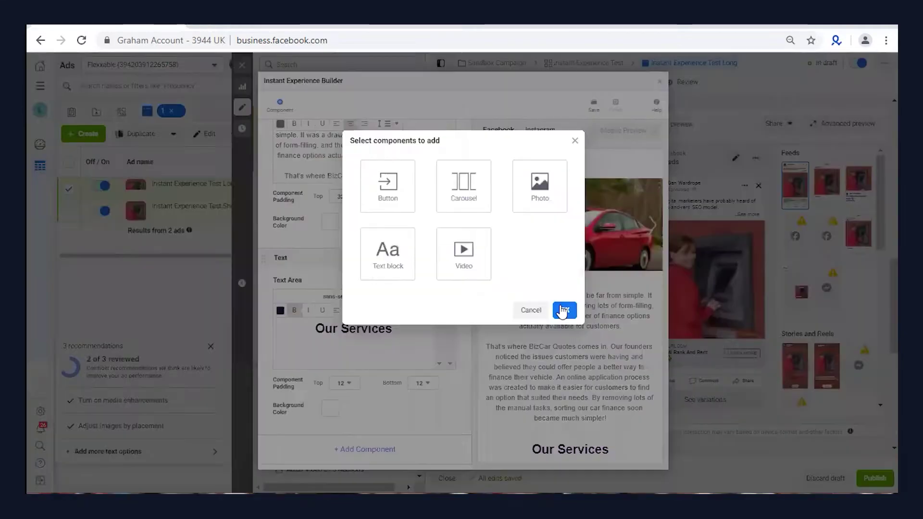
Add a three-slide carousel with Service 1.PNG on slide 1 and images on slides 2 and 3.
{"action": "left_click", "coordinate": [563, 310]}
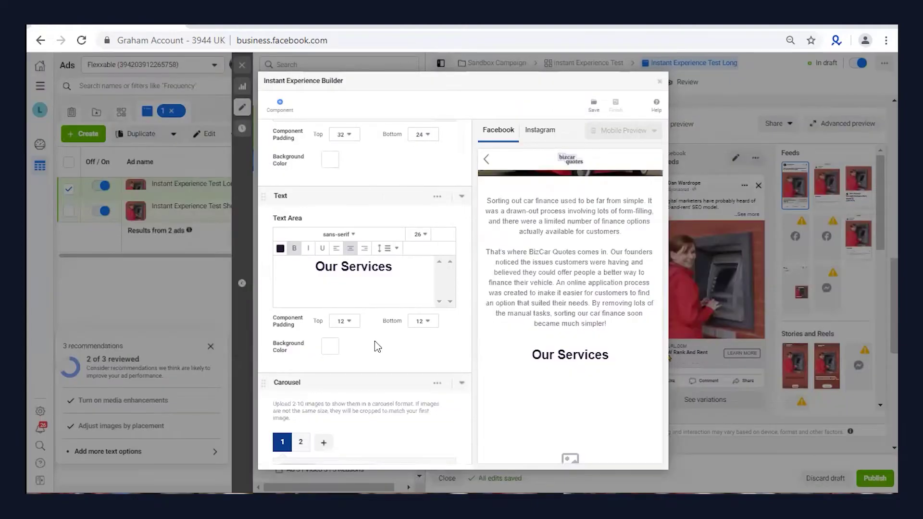
{"action": "scroll", "coordinate": [374, 341], "scroll_direction": "down", "scroll_amount": 2}
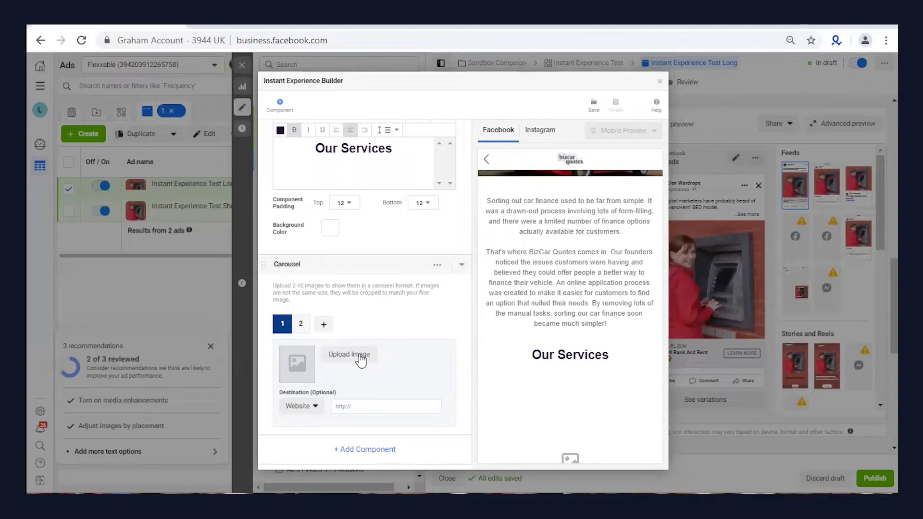
{"action": "left_click", "coordinate": [360, 359]}
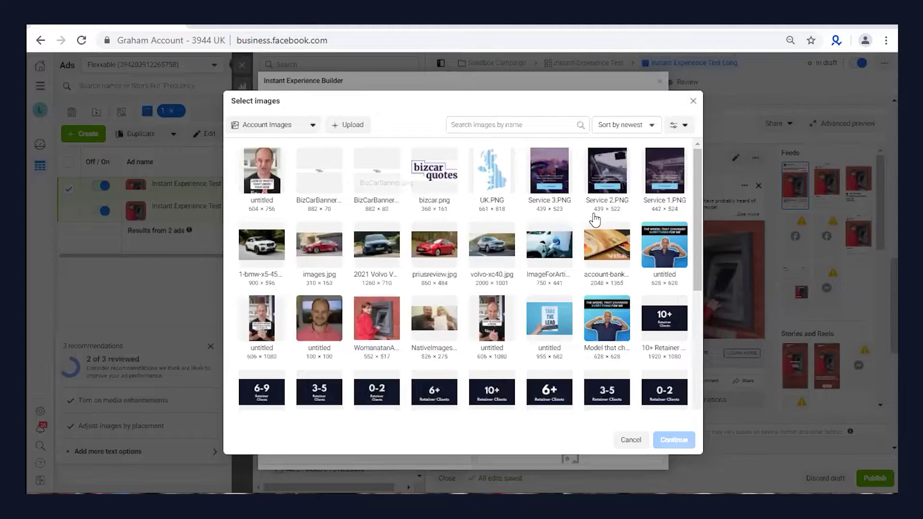
{"action": "left_click", "coordinate": [677, 403]}
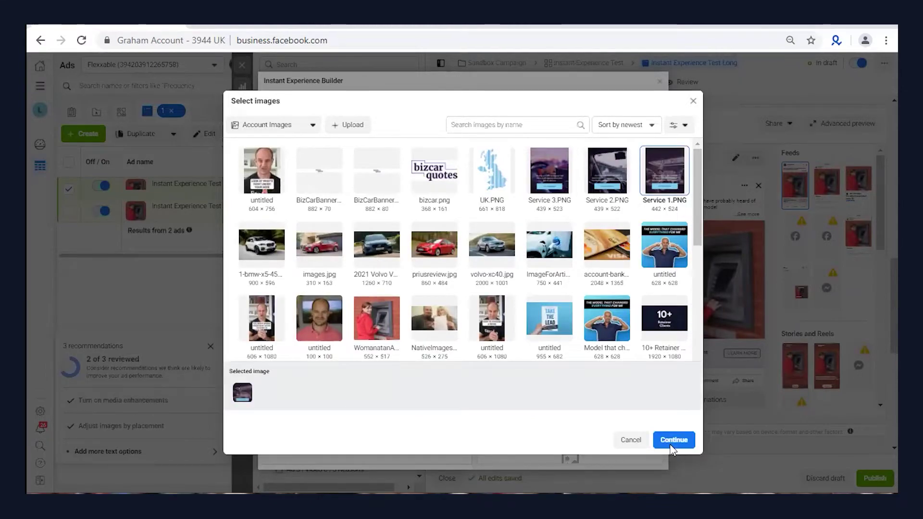
{"action": "left_click", "coordinate": [674, 440]}
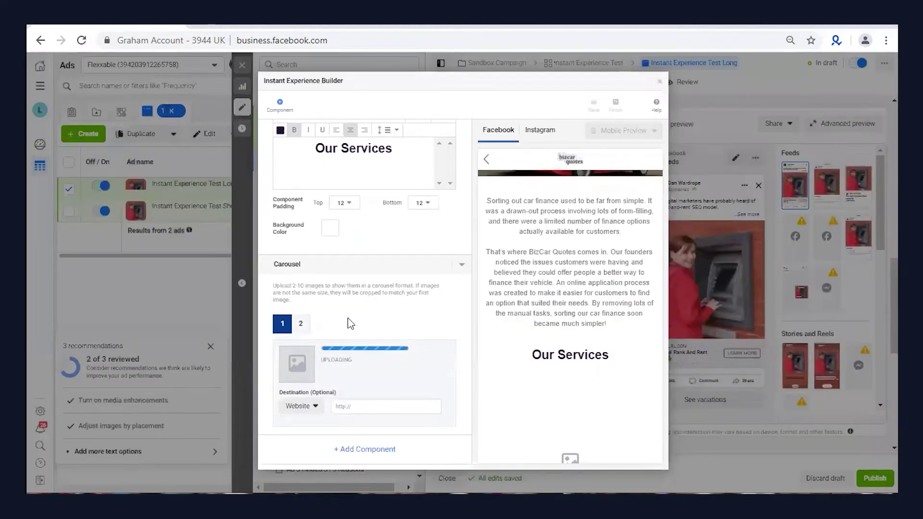
{"action": "left_click", "coordinate": [303, 326]}
{"action": "left_click", "coordinate": [360, 352]}
{"action": "left_click", "coordinate": [673, 440]}
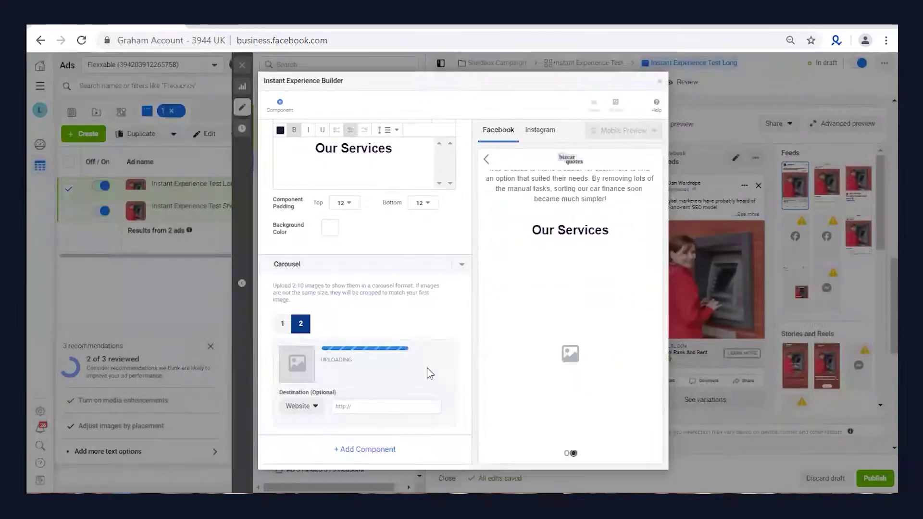
{"action": "left_click", "coordinate": [320, 324]}
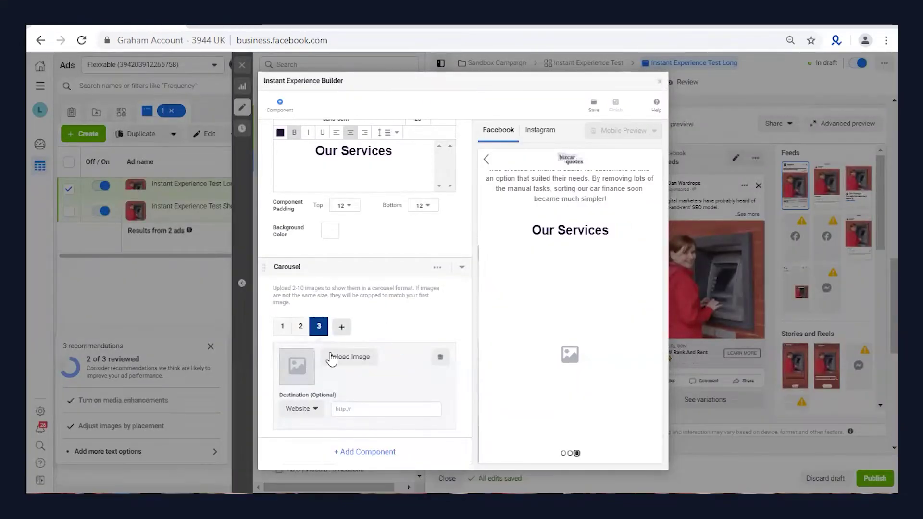
{"action": "left_click", "coordinate": [353, 356]}
{"action": "left_click", "coordinate": [615, 375]}
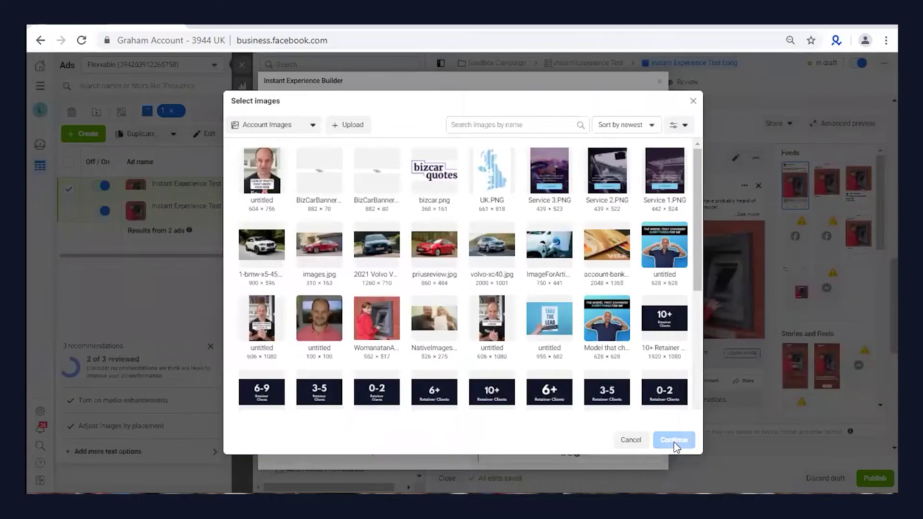
{"action": "left_click", "coordinate": [674, 439]}
Use the button's quiz URL as the carousel slides' destination links, then add a Button component.
{"action": "scroll", "coordinate": [382, 245], "scroll_direction": "up", "scroll_amount": 8}
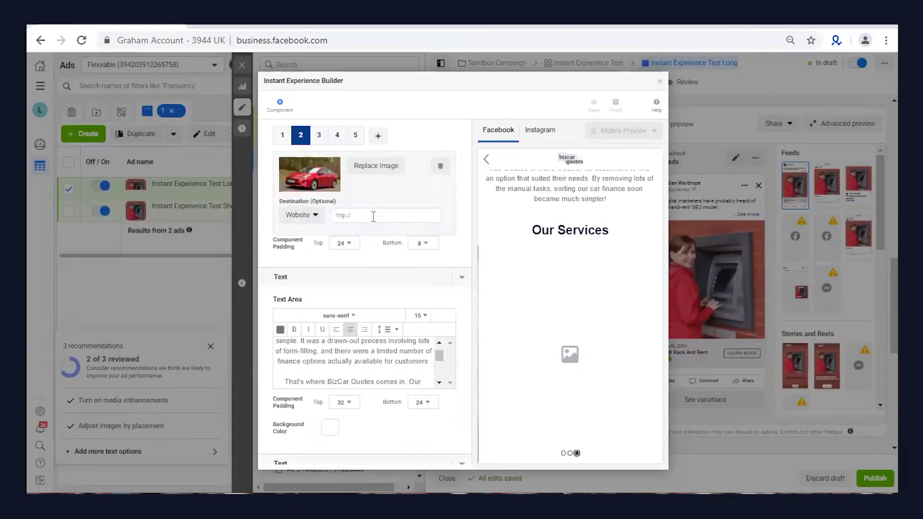
{"action": "scroll", "coordinate": [373, 216], "scroll_direction": "up", "scroll_amount": 2}
{"action": "scroll", "coordinate": [429, 136], "scroll_direction": "up", "scroll_amount": 2}
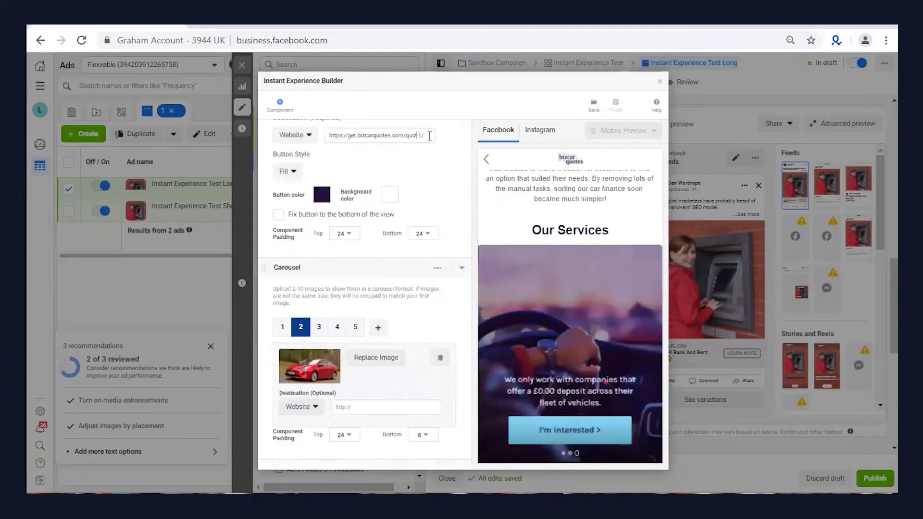
{"action": "triple_click", "coordinate": [429, 136]}
{"action": "key", "text": "ctrl+c"}
{"action": "left_click", "coordinate": [348, 408]}
{"action": "key", "text": "ctrl+v"}
{"action": "scroll", "coordinate": [412, 319], "scroll_direction": "down", "scroll_amount": 5}
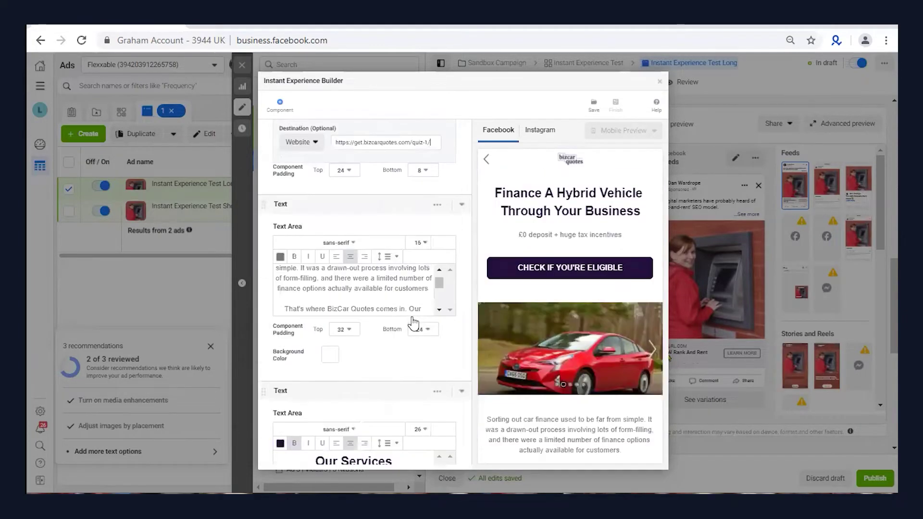
{"action": "scroll", "coordinate": [410, 335], "scroll_direction": "down", "scroll_amount": 5}
{"action": "left_click", "coordinate": [354, 408]}
{"action": "key", "text": "ctrl+v"}
{"action": "left_click", "coordinate": [301, 326]}
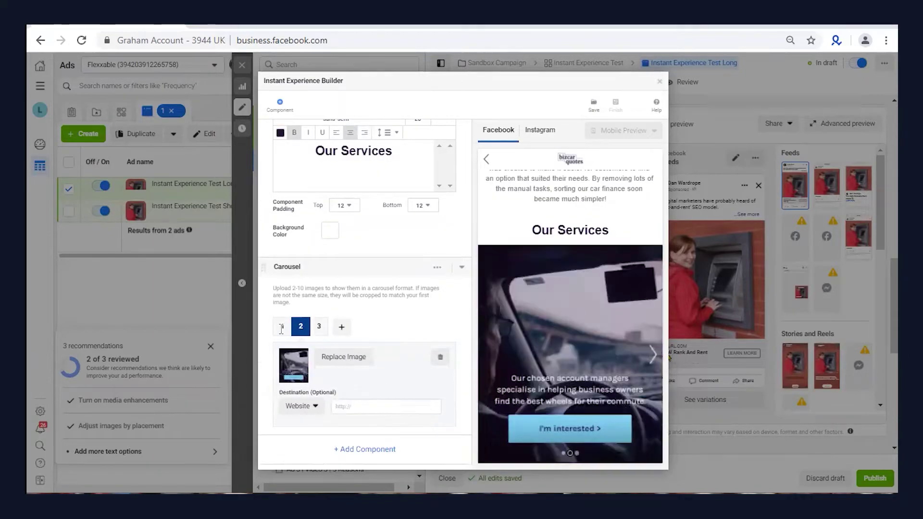
{"action": "left_click", "coordinate": [283, 326]}
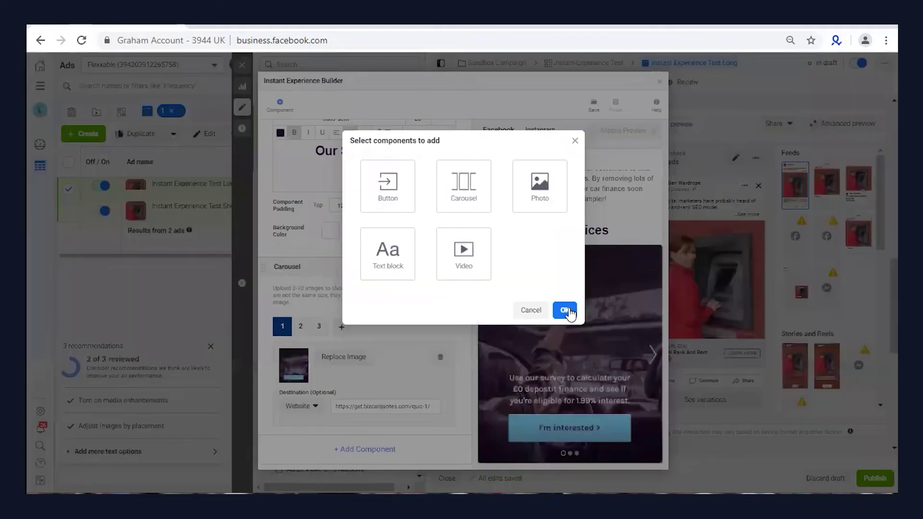
{"action": "left_click", "coordinate": [566, 312]}
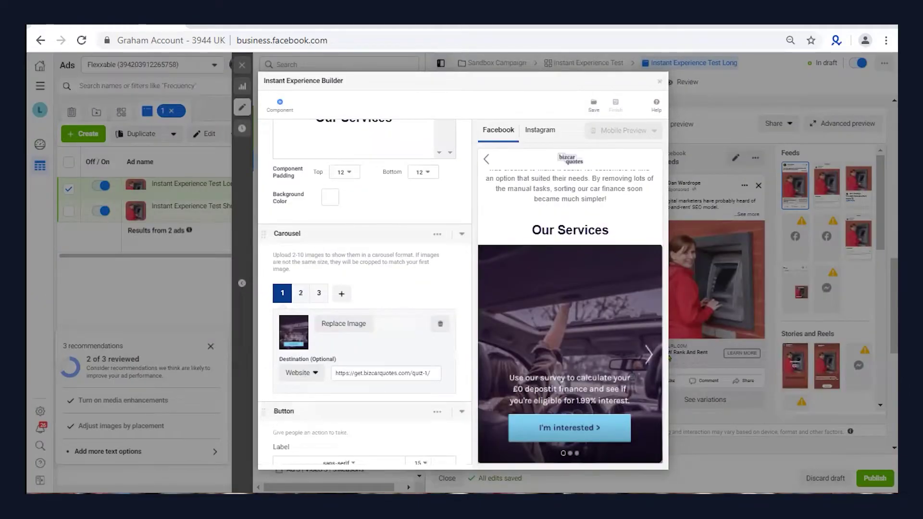
Make the button a Fill style with a dark purple button colour.
{"action": "scroll", "coordinate": [391, 374], "scroll_direction": "down", "scroll_amount": 4}
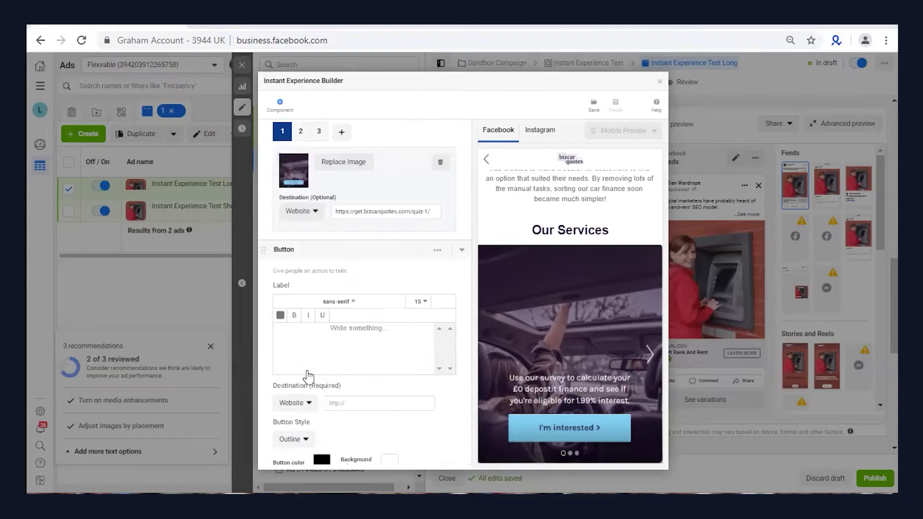
{"action": "scroll", "coordinate": [308, 376], "scroll_direction": "down", "scroll_amount": 2}
{"action": "left_click", "coordinate": [296, 372]}
{"action": "left_click", "coordinate": [312, 403]}
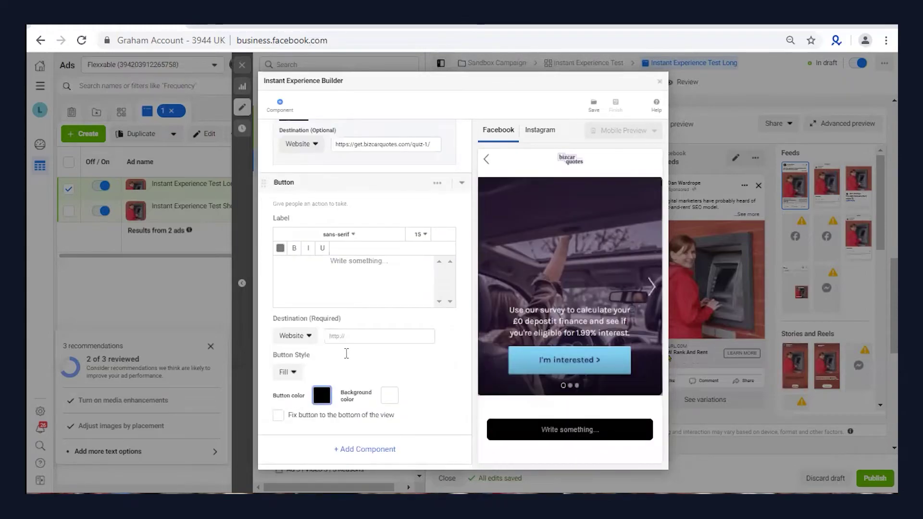
{"action": "double_click", "coordinate": [355, 348]}
{"action": "key", "text": "ctrl+v"}
{"action": "left_click", "coordinate": [425, 265]}
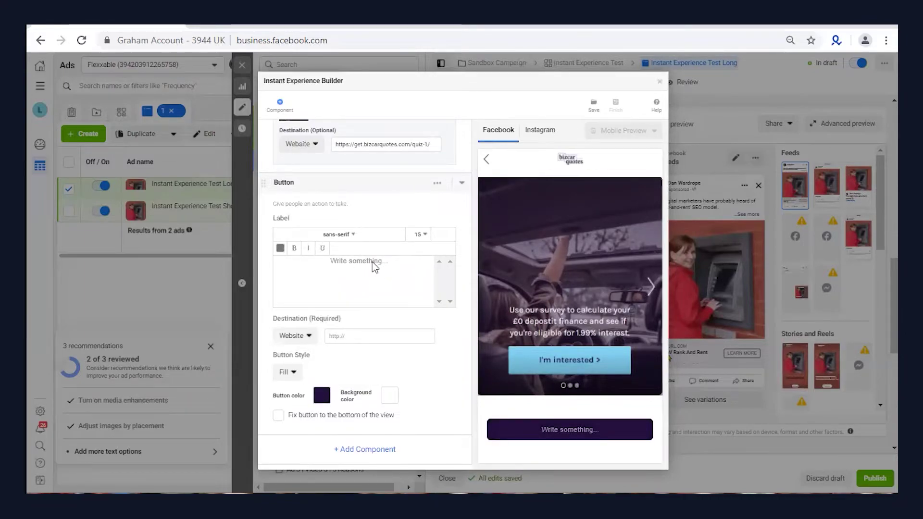
Label the button 'CHECK IF YOU'RE ELIGIBLE' in bold white (fff) text.
{"action": "type", "text": "CHECK IF YOU'RE ELIGIBLE"}
{"action": "key", "text": "ctrl+a"}
{"action": "key", "text": "ctrl+b"}
{"action": "left_click", "coordinate": [321, 372]}
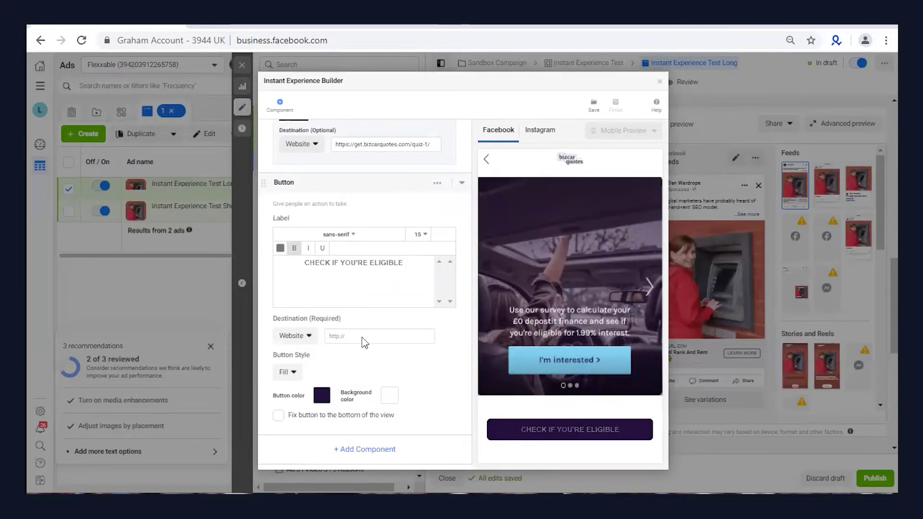
{"action": "left_click", "coordinate": [280, 247]}
{"action": "double_click", "coordinate": [303, 365]}
{"action": "type", "text": "fff"}
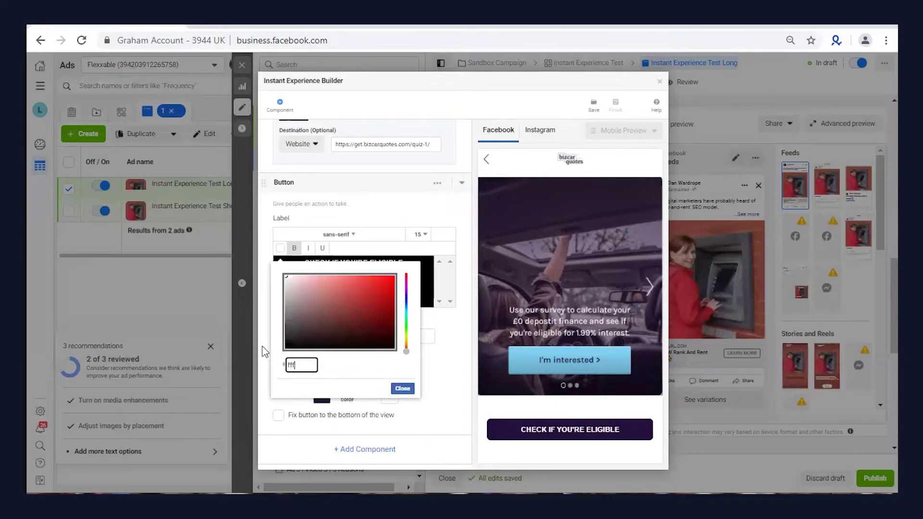
{"action": "left_click", "coordinate": [402, 389]}
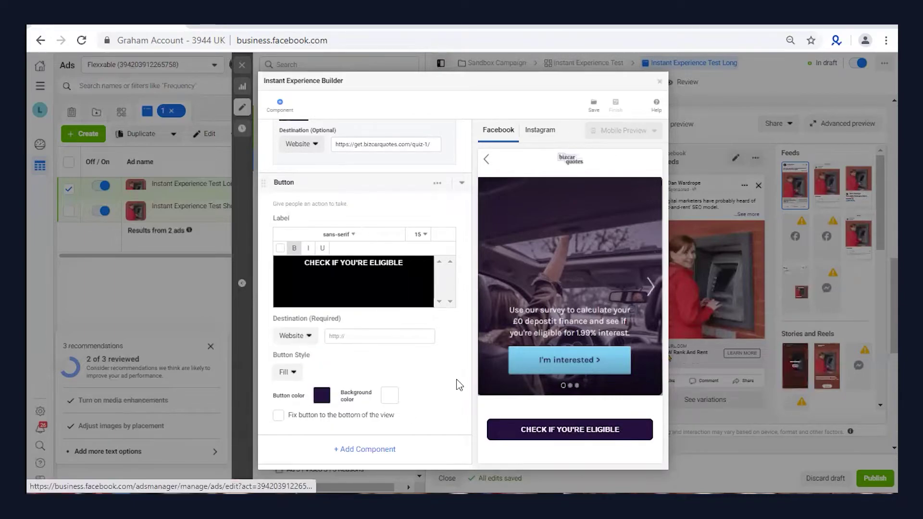
Leave the button unfixed from the bottom and show its advanced spacing settings.
{"action": "left_click", "coordinate": [278, 416]}
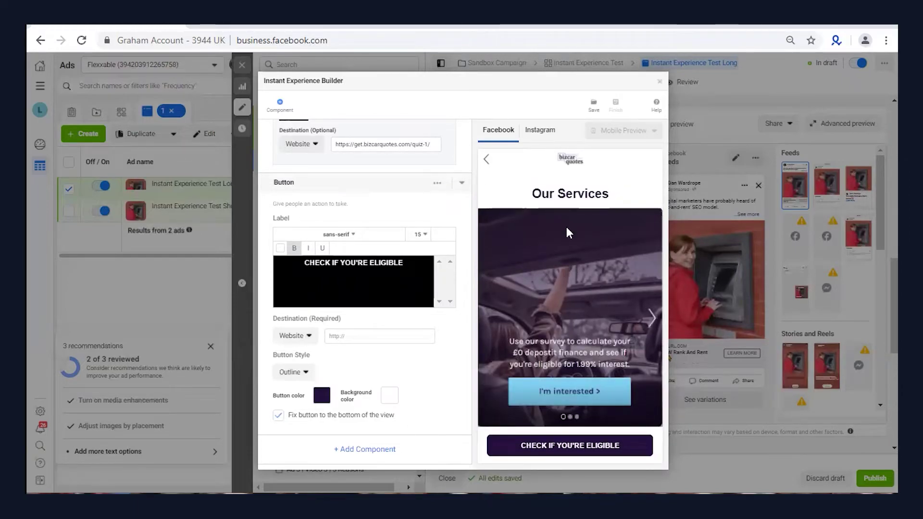
{"action": "scroll", "coordinate": [566, 378], "scroll_direction": "up", "scroll_amount": 3}
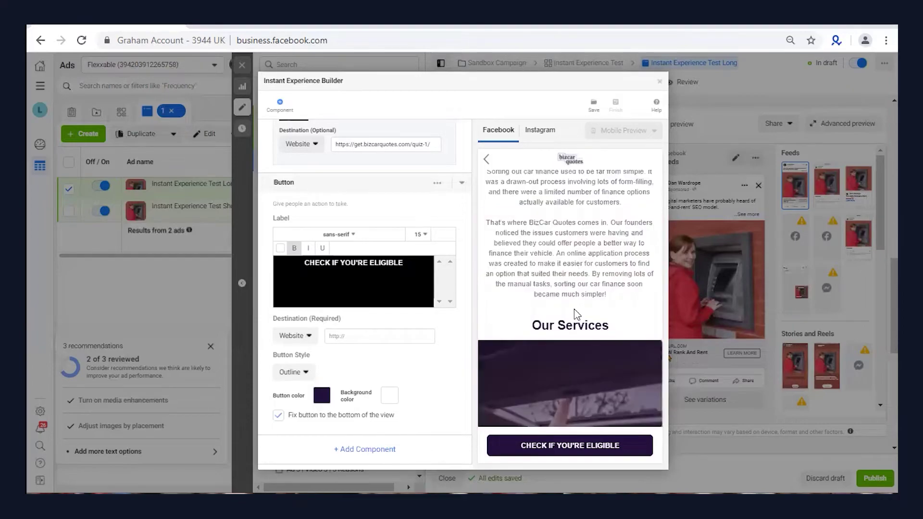
{"action": "scroll", "coordinate": [577, 315], "scroll_direction": "up", "scroll_amount": 4}
{"action": "scroll", "coordinate": [574, 309], "scroll_direction": "up", "scroll_amount": 4}
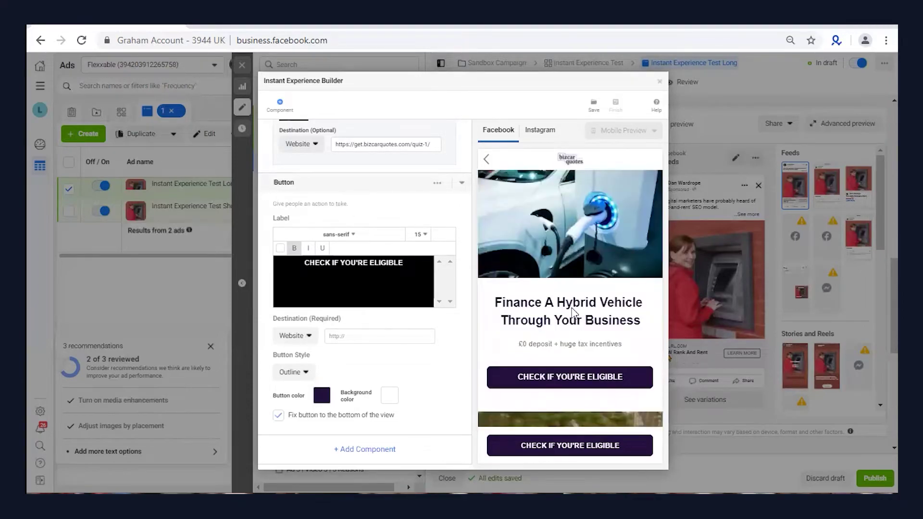
{"action": "scroll", "coordinate": [572, 312], "scroll_direction": "down", "scroll_amount": 8}
{"action": "key", "text": "space"}
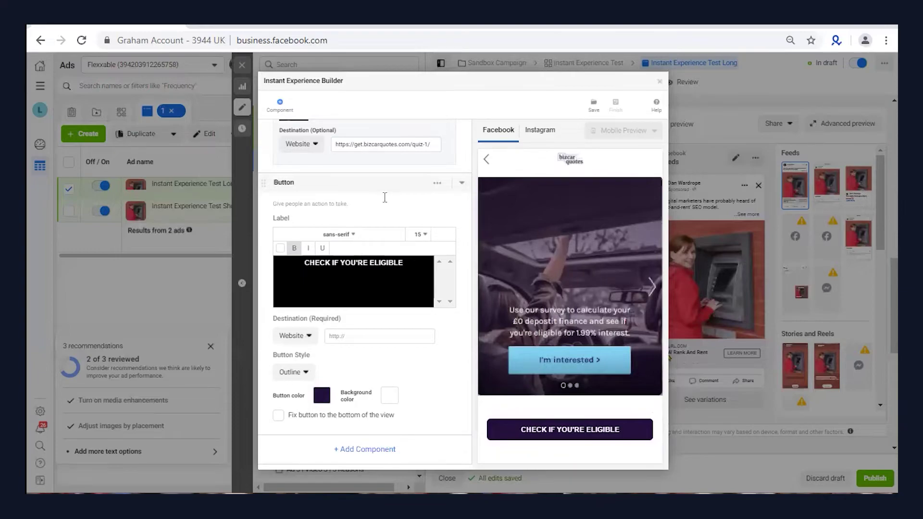
{"action": "scroll", "coordinate": [383, 202], "scroll_direction": "up", "scroll_amount": 1}
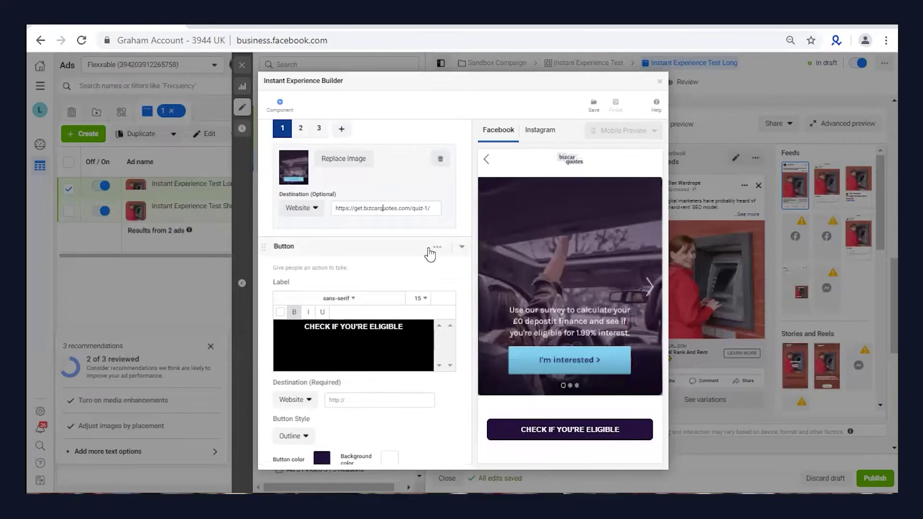
{"action": "scroll", "coordinate": [443, 255], "scroll_direction": "down", "scroll_amount": 1}
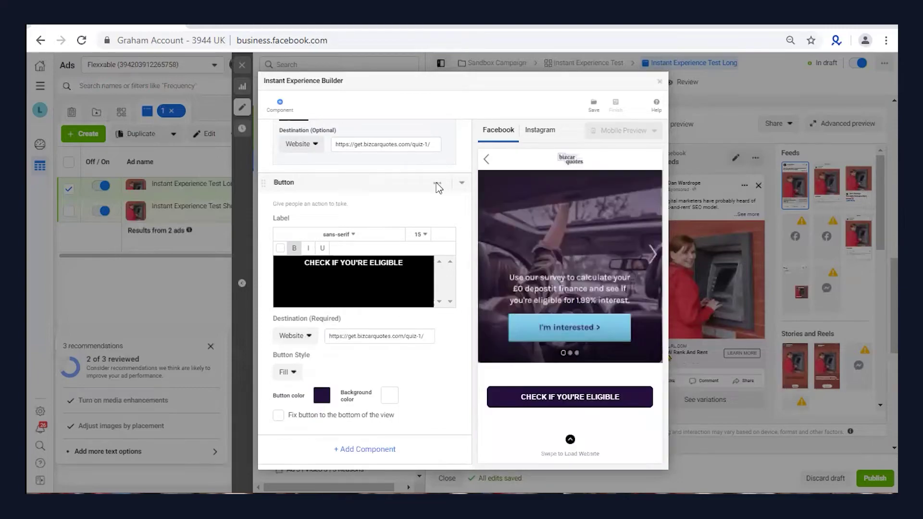
{"action": "left_click", "coordinate": [437, 185]}
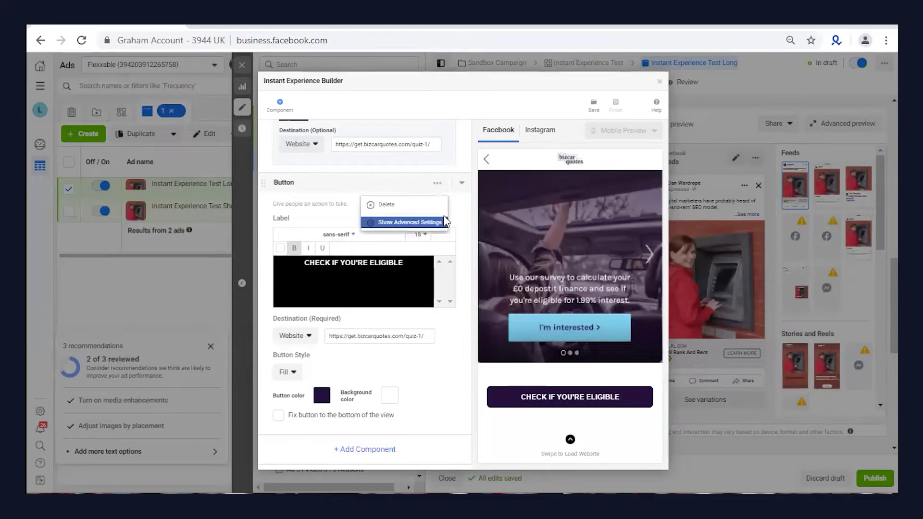
{"action": "left_click", "coordinate": [424, 222]}
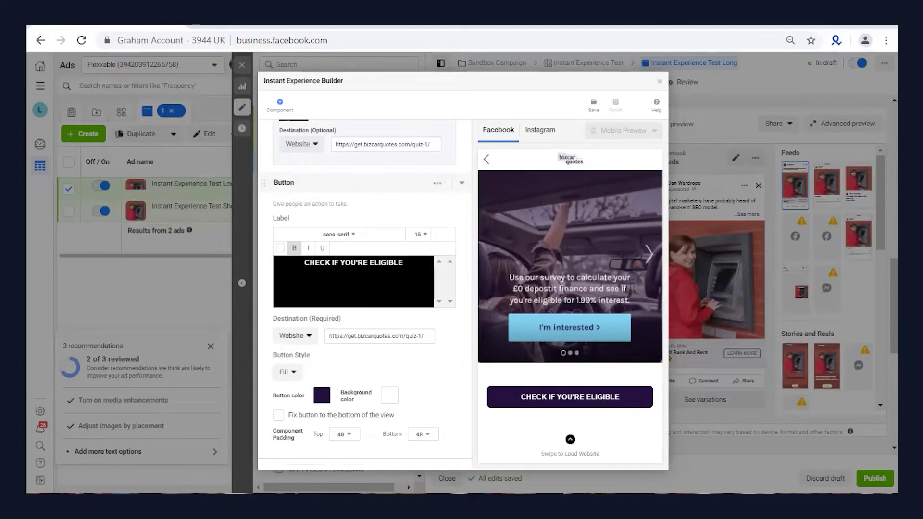
{"action": "scroll", "coordinate": [377, 445], "scroll_direction": "down", "scroll_amount": 1}
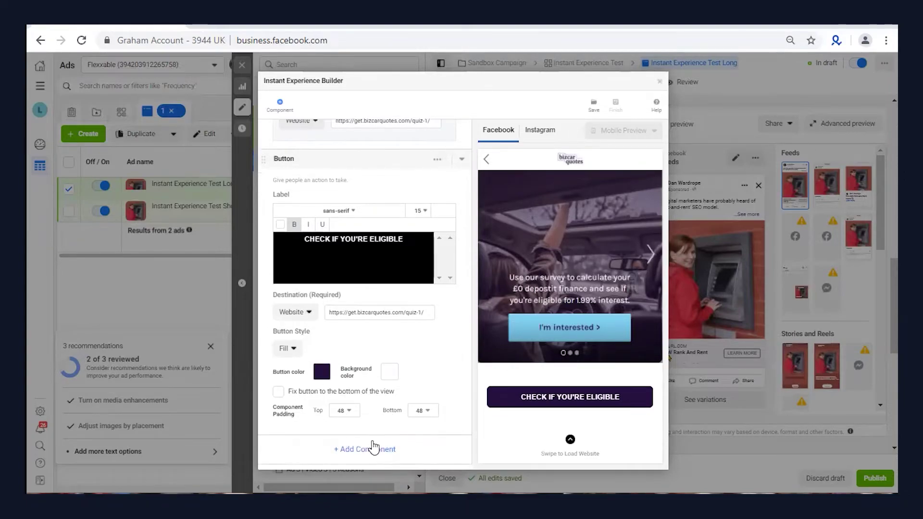
Add a 'FAQs' text block at size 26 in a dark colour.
{"action": "left_click", "coordinate": [369, 434]}
{"action": "left_click", "coordinate": [398, 269]}
{"action": "key", "text": "Return"}
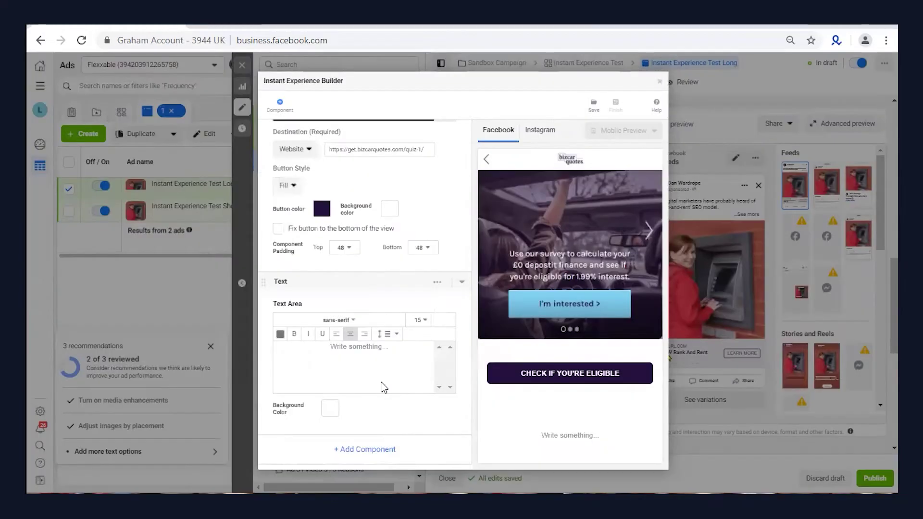
{"action": "left_click", "coordinate": [372, 353]}
{"action": "type", "text": "FAQs"}
{"action": "scroll", "coordinate": [403, 356], "scroll_direction": "up", "scroll_amount": 3}
{"action": "key", "text": "ctrl+a"}
{"action": "left_click", "coordinate": [418, 384]}
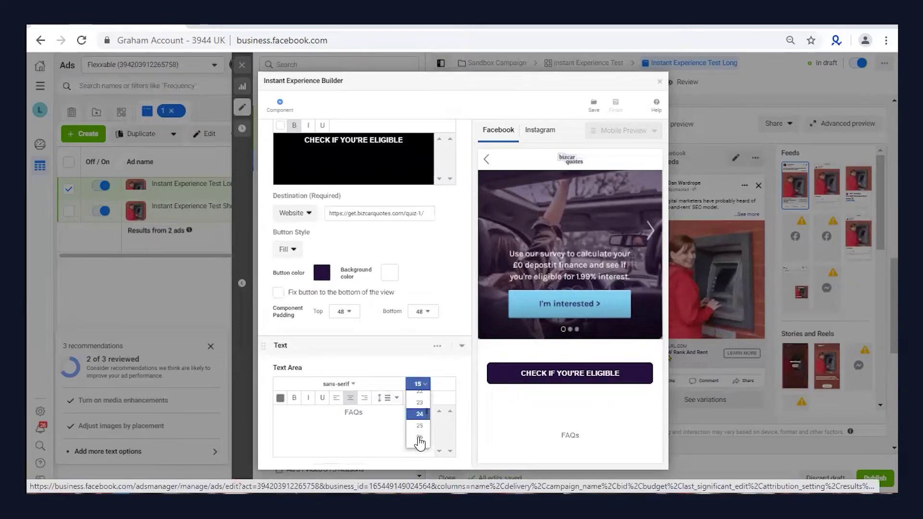
{"action": "left_click", "coordinate": [416, 437]}
{"action": "left_click", "coordinate": [280, 398]}
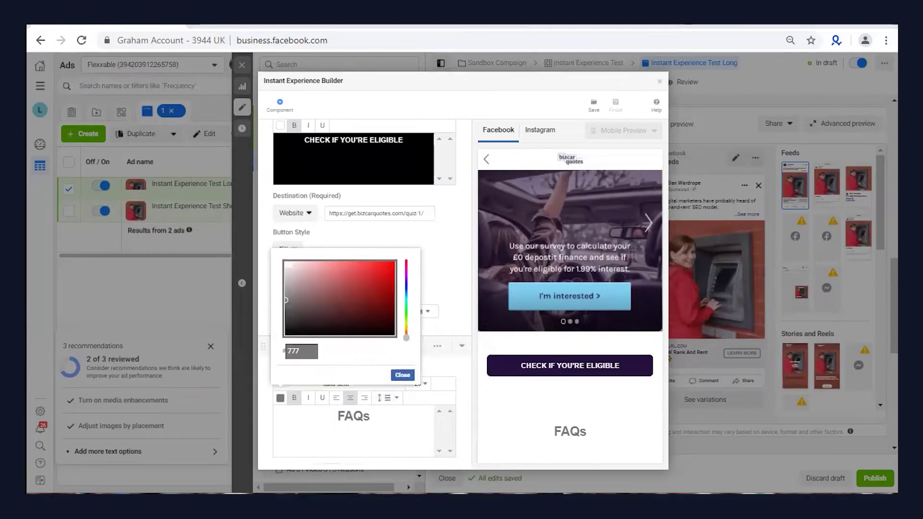
{"action": "key", "text": "ctrl+v"}
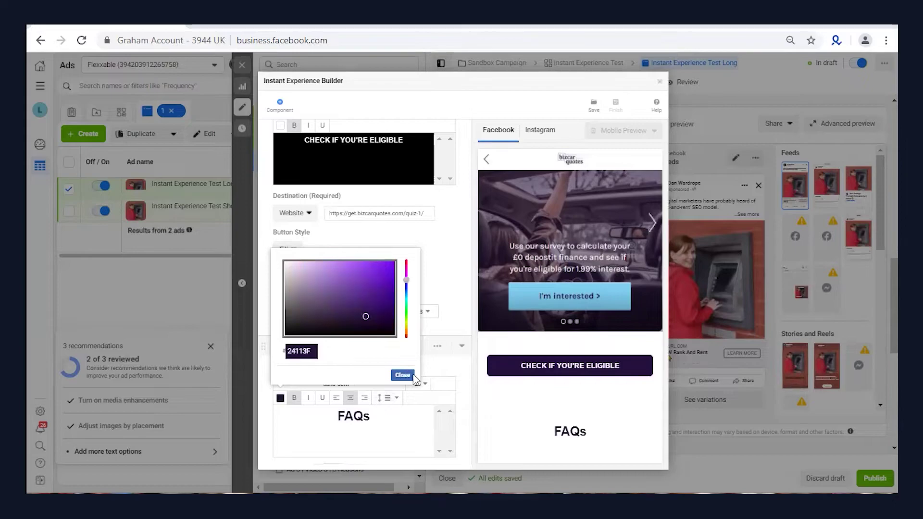
{"action": "left_click", "coordinate": [402, 375]}
Give the FAQs heading 12 top and 24 bottom padding.
{"action": "left_click", "coordinate": [437, 345]}
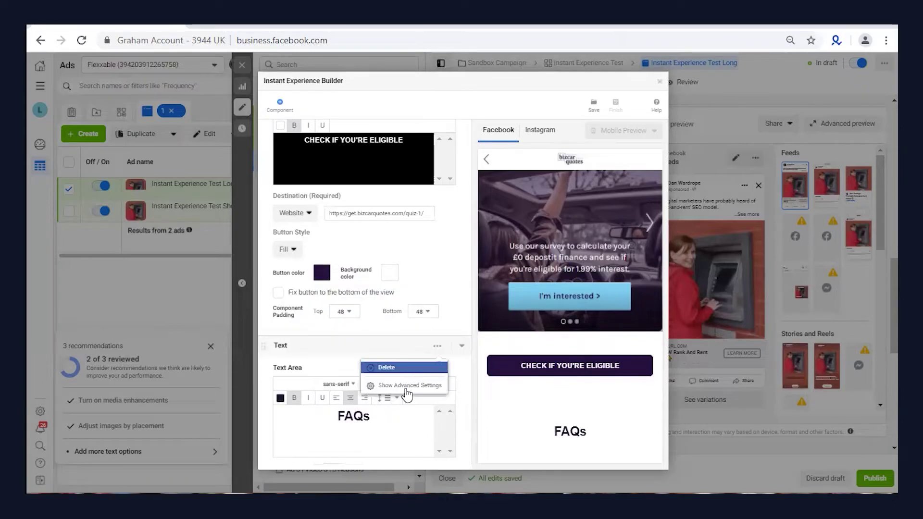
{"action": "left_click", "coordinate": [422, 312]}
{"action": "scroll", "coordinate": [394, 401], "scroll_direction": "down", "scroll_amount": 2}
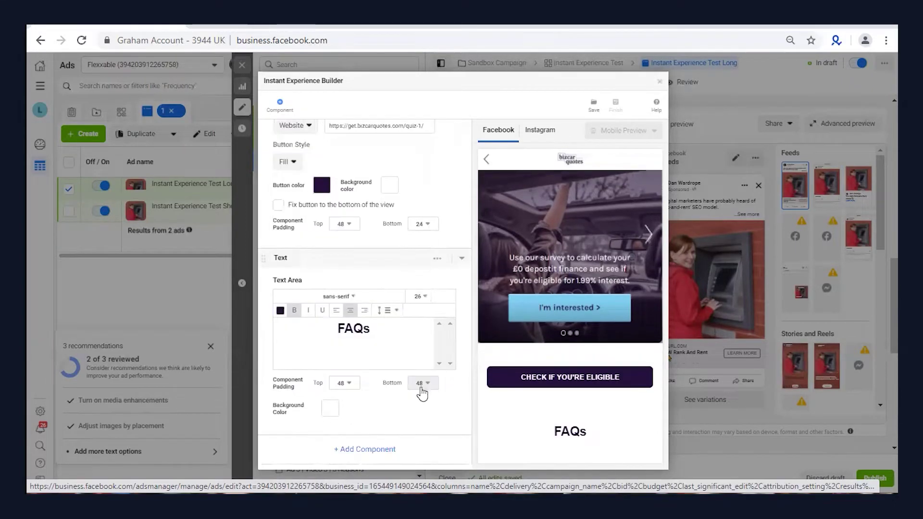
{"action": "left_click", "coordinate": [344, 383]}
{"action": "left_click", "coordinate": [347, 275]}
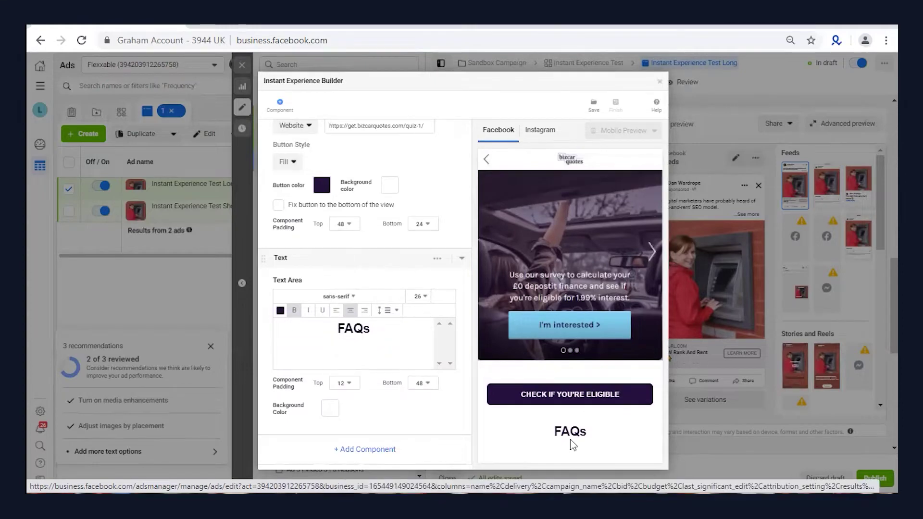
{"action": "left_click", "coordinate": [422, 382]}
{"action": "left_click", "coordinate": [425, 309]}
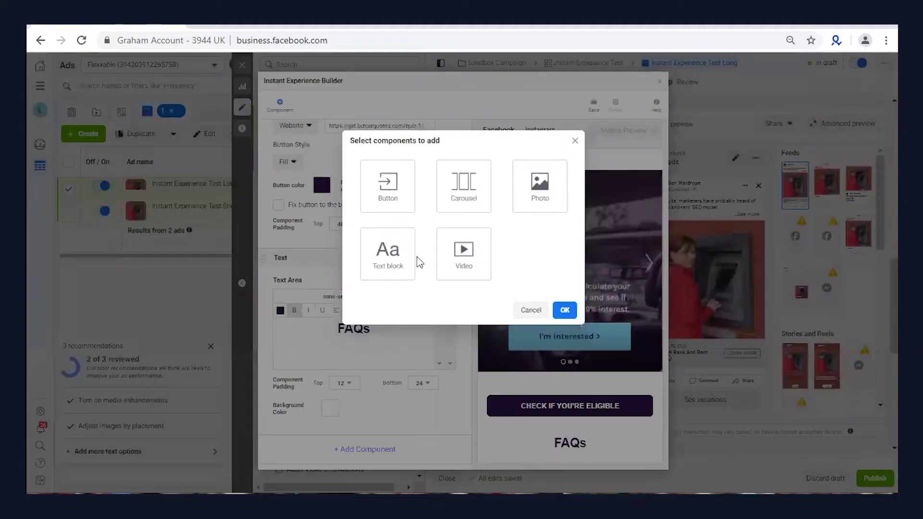
{"action": "left_click", "coordinate": [395, 259]}
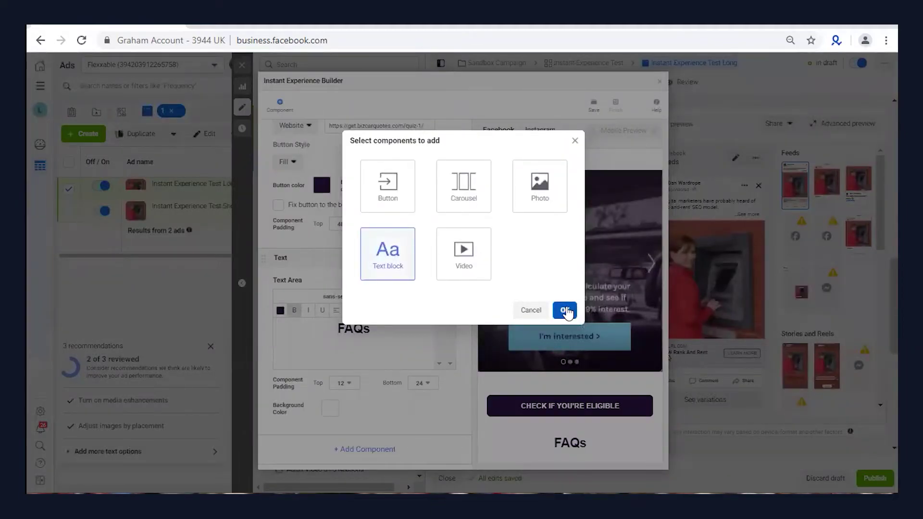
Add new text blocks under the FAQs heading for the question and answer.
{"action": "left_click", "coordinate": [564, 310]}
{"action": "scroll", "coordinate": [351, 452], "scroll_direction": "down", "scroll_amount": 1}
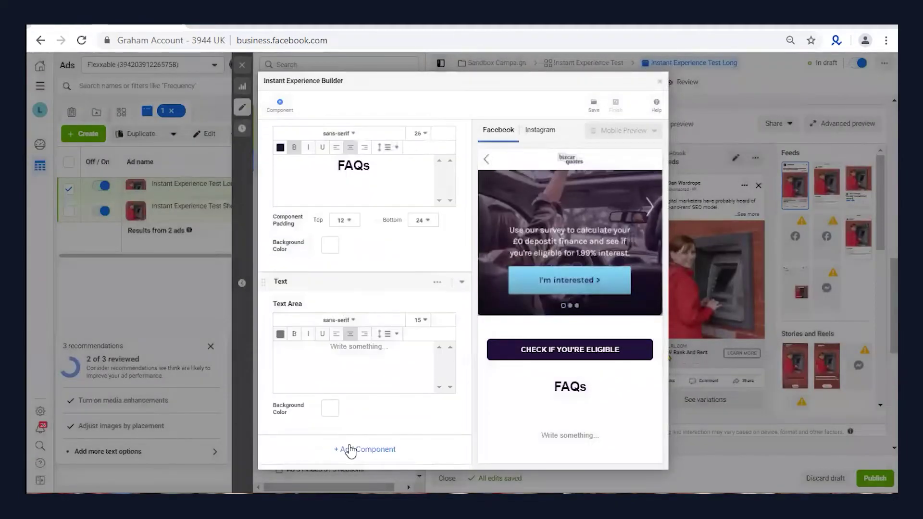
{"action": "left_click", "coordinate": [367, 448]}
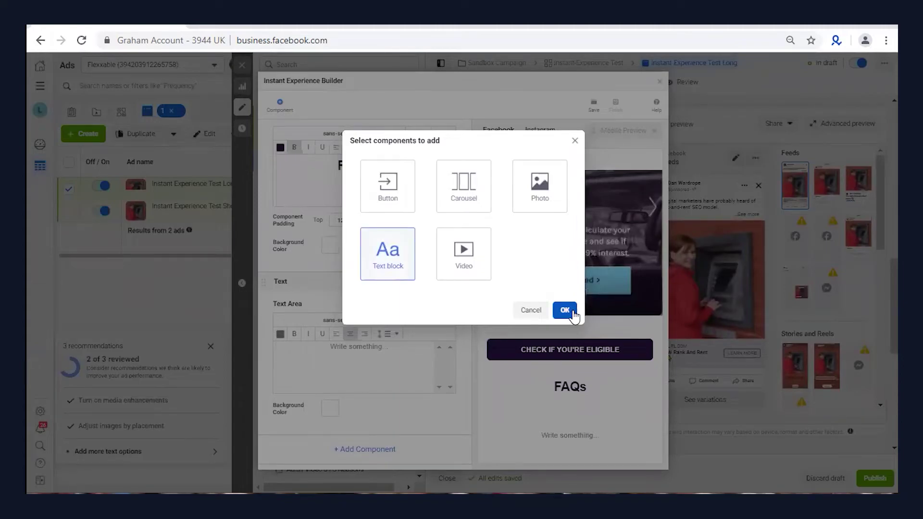
{"action": "left_click", "coordinate": [565, 311]}
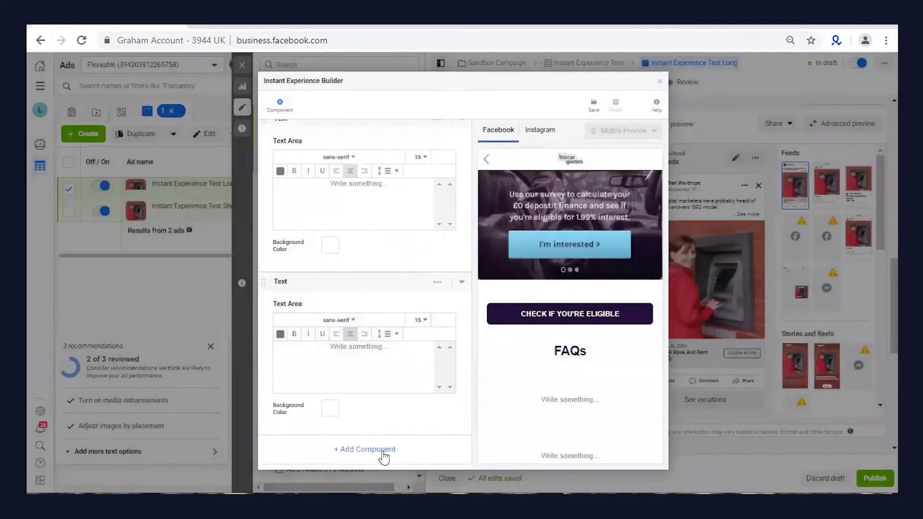
{"action": "left_click", "coordinate": [383, 452]}
{"action": "left_click", "coordinate": [394, 189]}
{"action": "left_click", "coordinate": [390, 260]}
{"action": "left_click", "coordinate": [400, 196]}
{"action": "left_click", "coordinate": [566, 310]}
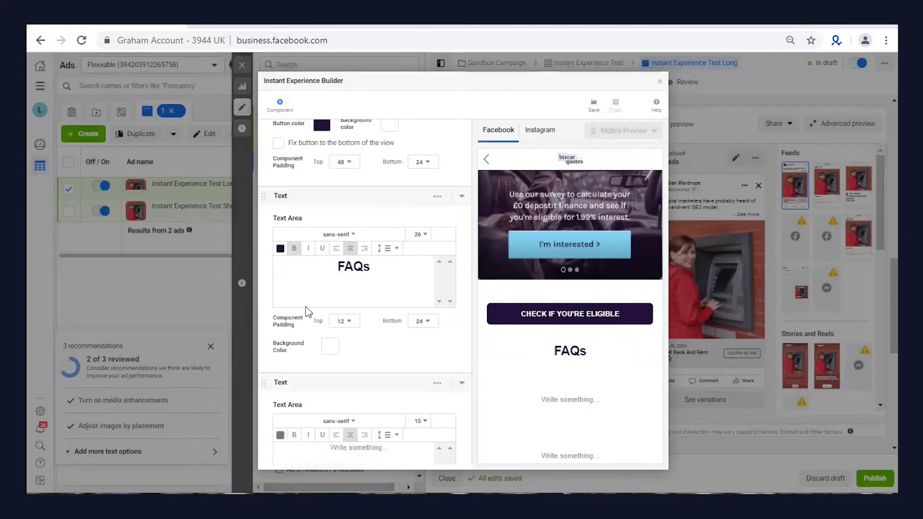
Paste the question 'Can I Buy From A Car Dealership?' and make it size 20 bold.
{"action": "left_click", "coordinate": [348, 444]}
{"action": "scroll", "coordinate": [398, 399], "scroll_direction": "down", "scroll_amount": 1}
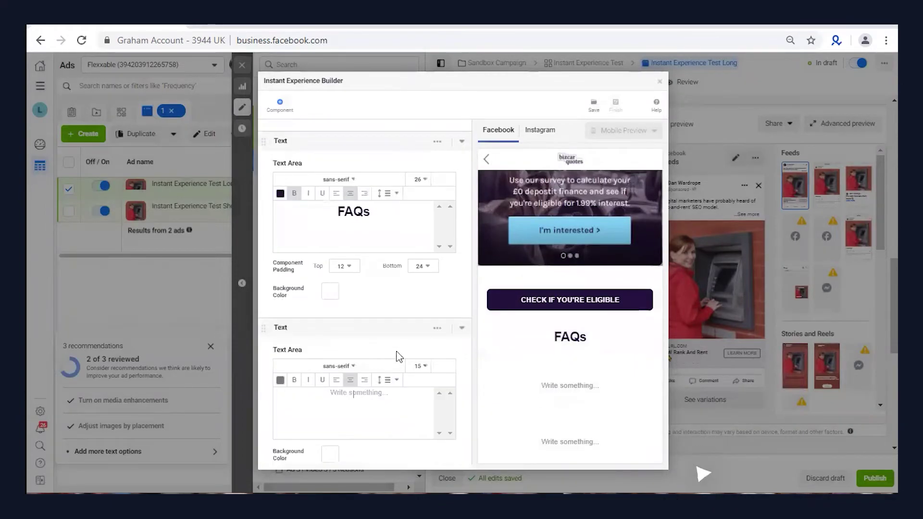
{"action": "scroll", "coordinate": [397, 353], "scroll_direction": "down", "scroll_amount": 2}
{"action": "type", "text": "Can I Buy From A Car Dealership?"}
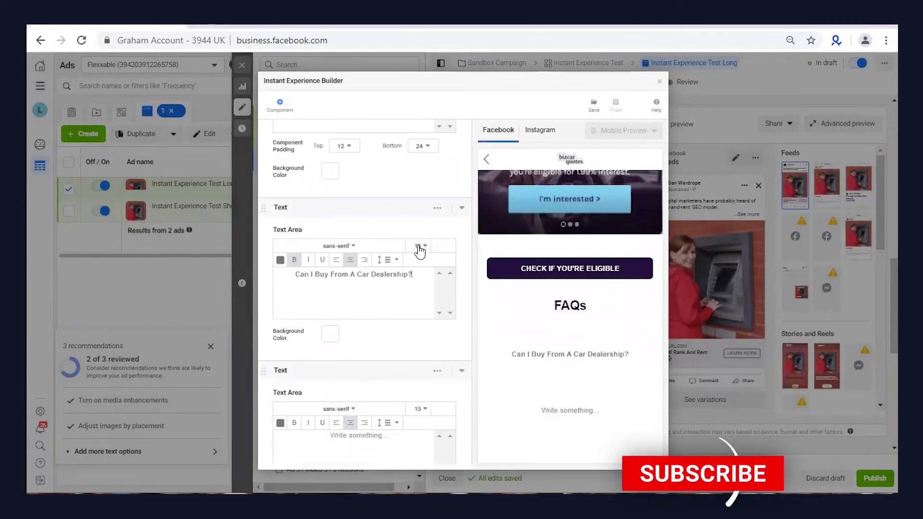
{"action": "left_click", "coordinate": [420, 246]}
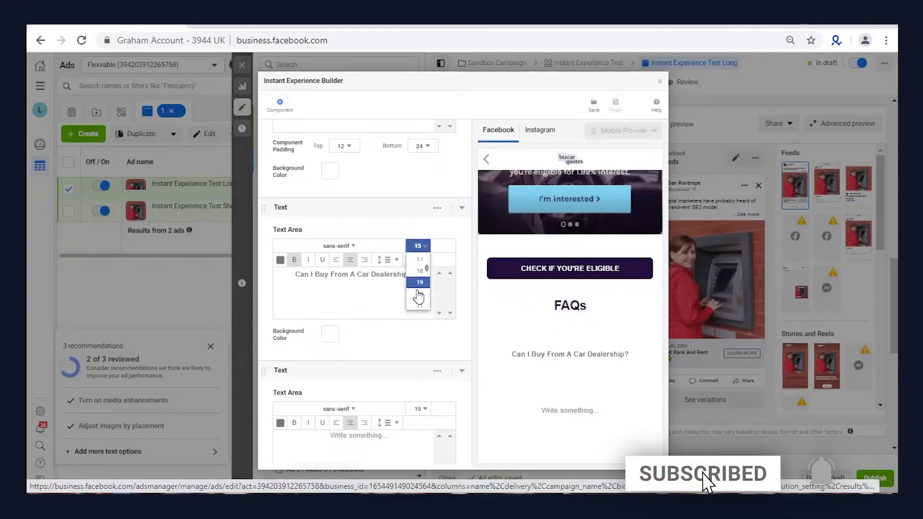
{"action": "scroll", "coordinate": [418, 293], "scroll_direction": "down", "scroll_amount": 4}
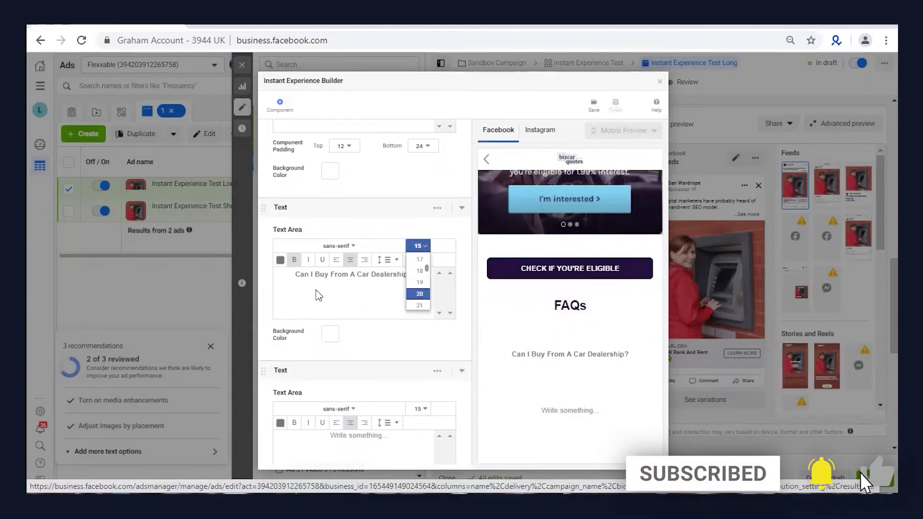
{"action": "key", "text": "Return"}
{"action": "key", "text": "ctrl+a"}
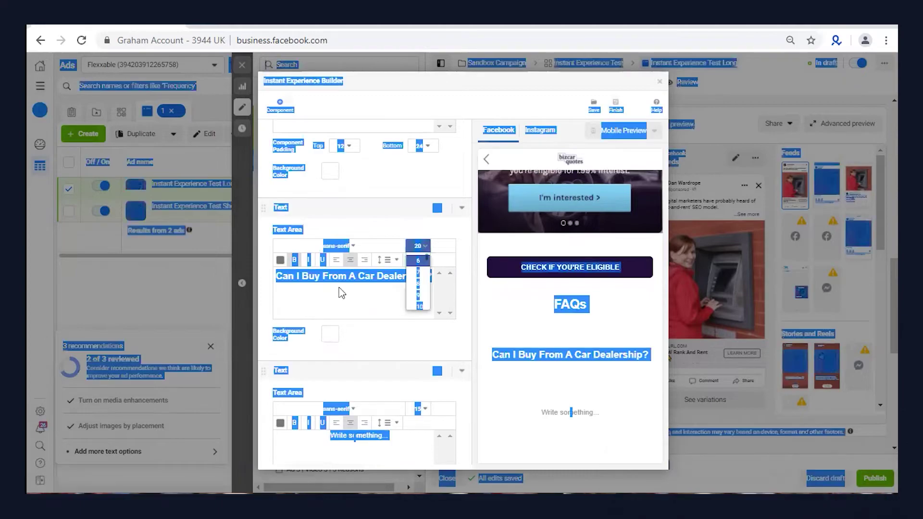
{"action": "left_click", "coordinate": [341, 289]}
{"action": "key", "text": "ctrl+a"}
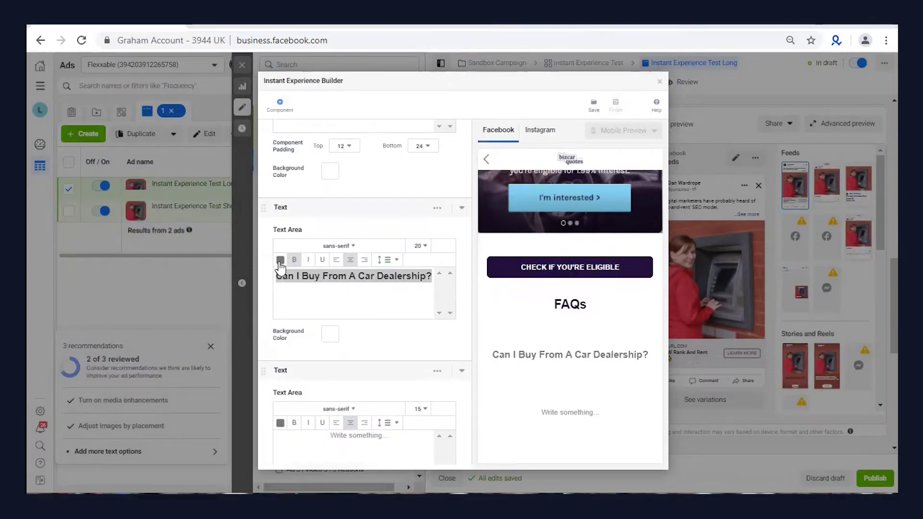
Set the question's text colour to dark purple 24113F.
{"action": "left_click", "coordinate": [329, 335]}
{"action": "type", "text": "24103F"}
{"action": "left_click", "coordinate": [403, 401]}
{"action": "left_click", "coordinate": [280, 423]}
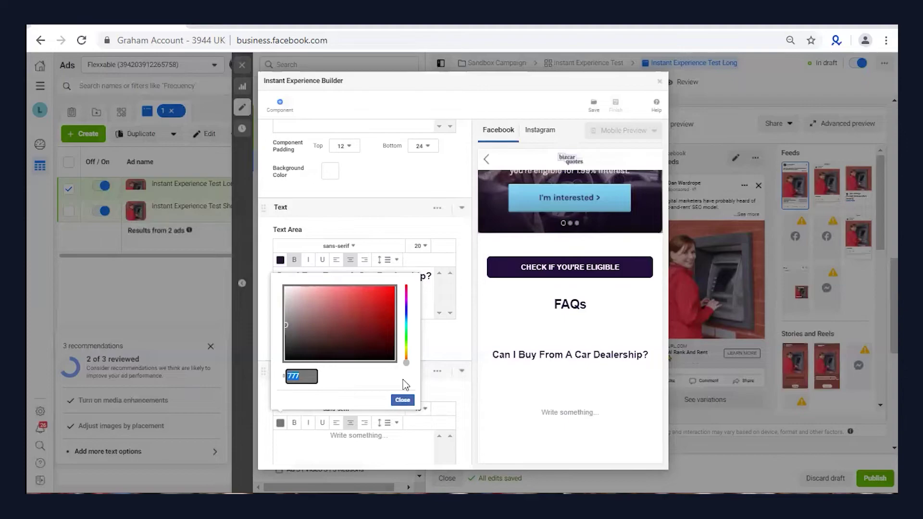
{"action": "type", "text": "24113F"}
{"action": "left_click", "coordinate": [390, 239]}
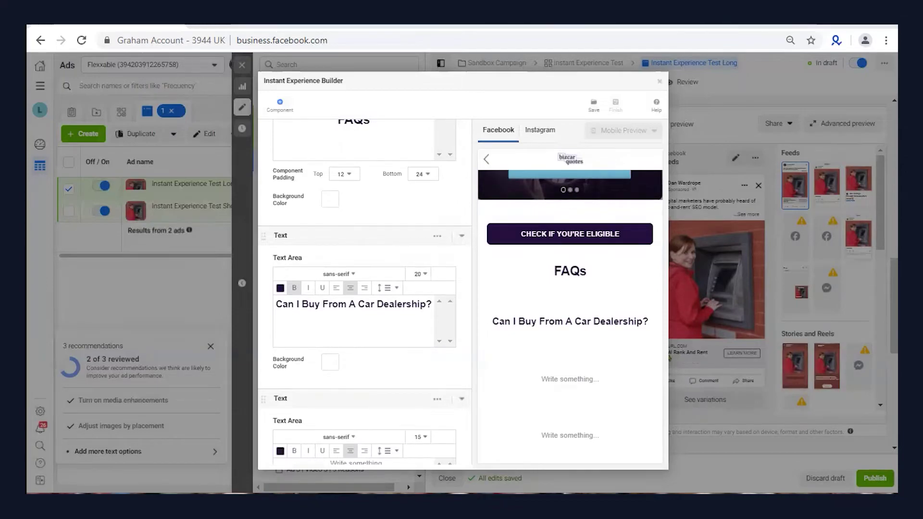
Give the question block a light blue 80D1F2 background with padding 28 top, 0 bottom.
{"action": "left_click", "coordinate": [327, 366]}
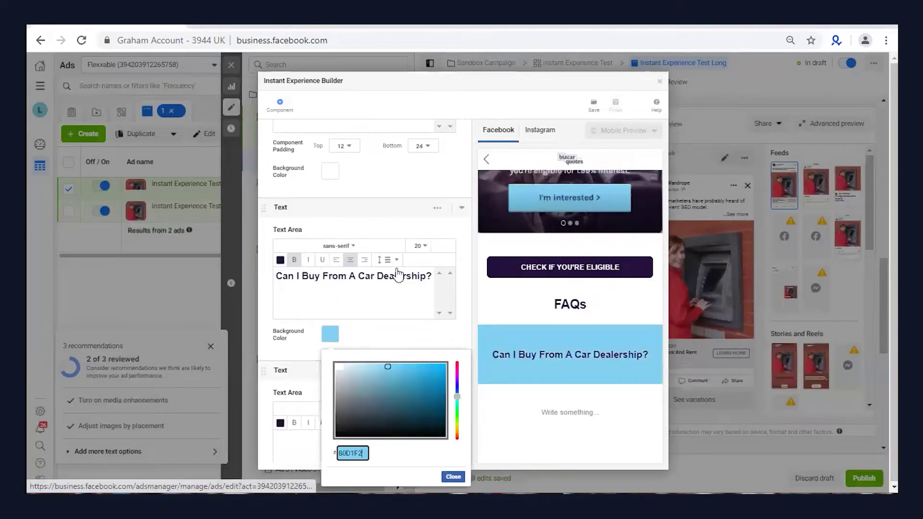
{"action": "left_click", "coordinate": [397, 275]}
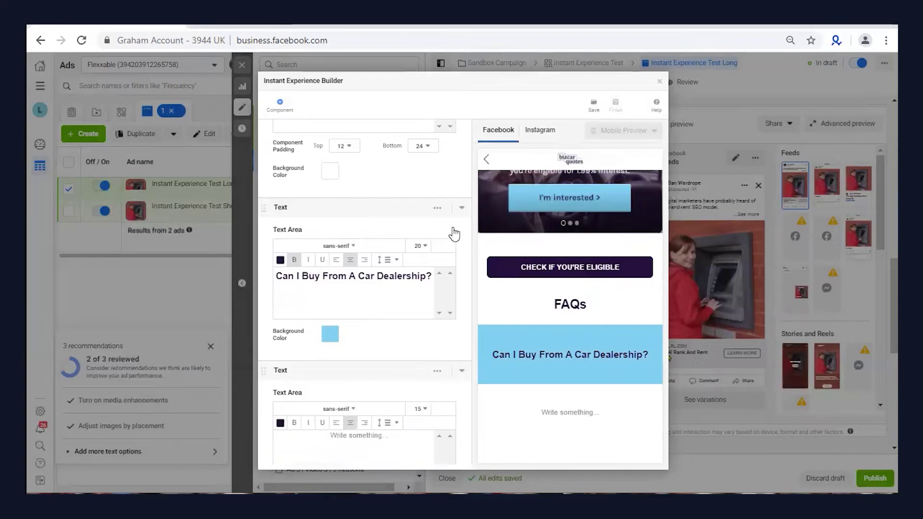
{"action": "left_click", "coordinate": [437, 208]}
{"action": "left_click", "coordinate": [406, 243]}
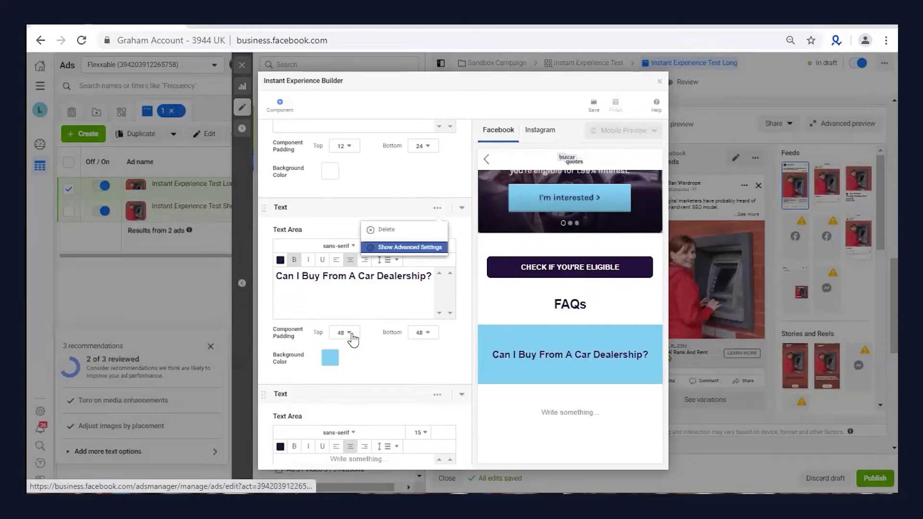
{"action": "left_click", "coordinate": [344, 332]}
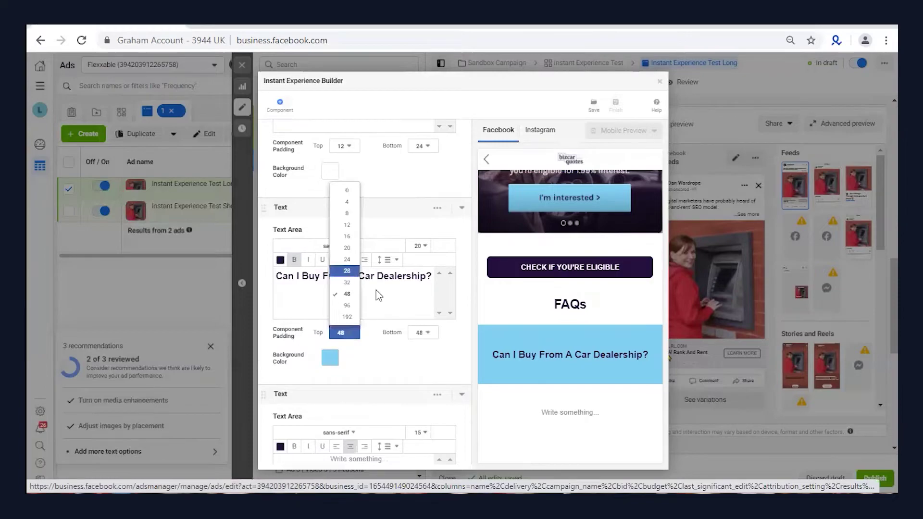
{"action": "left_click", "coordinate": [347, 270]}
{"action": "left_click", "coordinate": [422, 332]}
{"action": "left_click", "coordinate": [426, 191]}
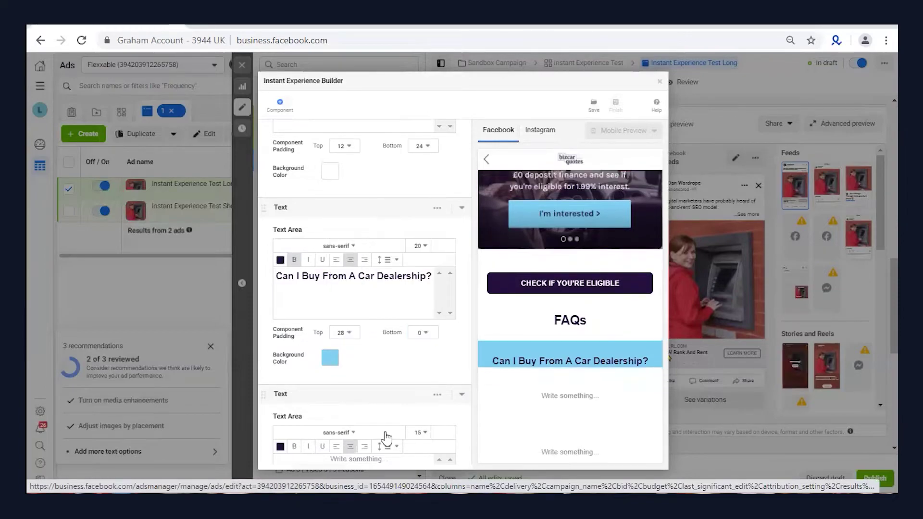
Set the answer block's background to light blue 80D1F2 and its padding to 0 top, 28 bottom.
{"action": "scroll", "coordinate": [327, 459], "scroll_direction": "down", "scroll_amount": 1}
{"action": "left_click", "coordinate": [329, 455]}
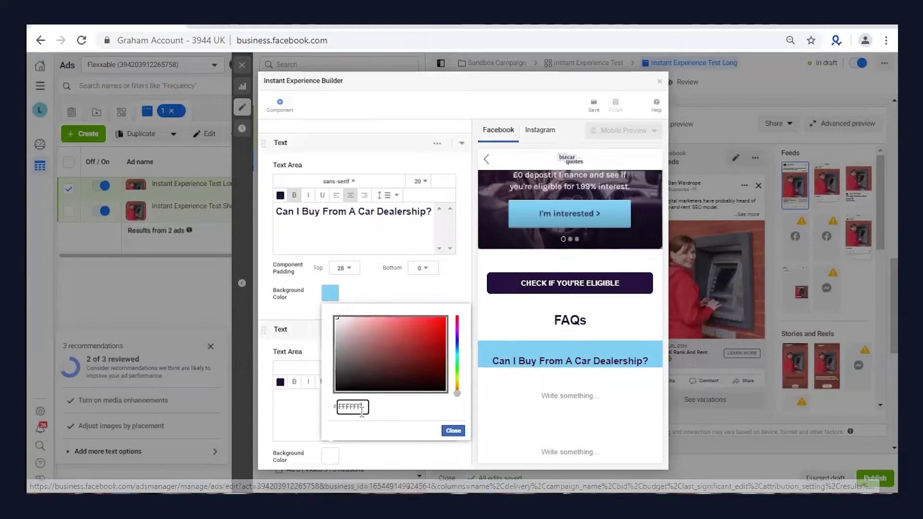
{"action": "double_click", "coordinate": [361, 411]}
{"action": "key", "text": "ctrl+v"}
{"action": "scroll", "coordinate": [443, 410], "scroll_direction": "down", "scroll_amount": 2}
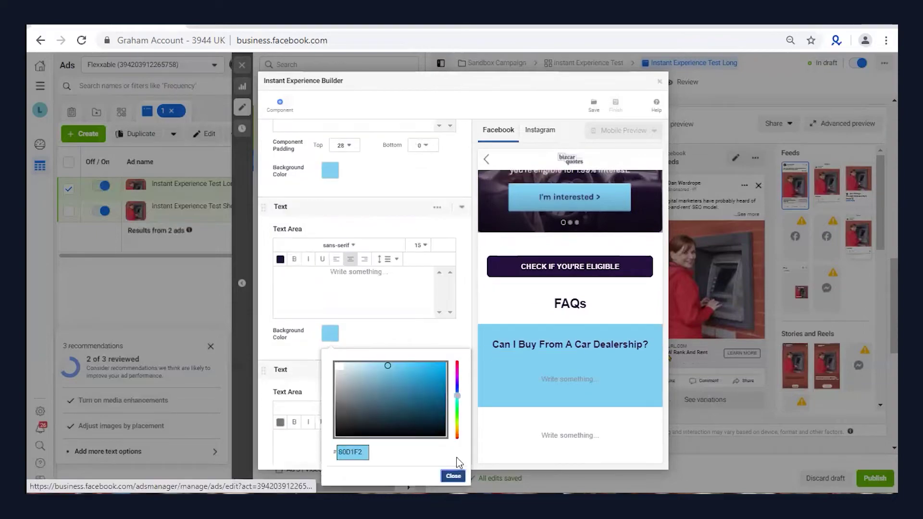
{"action": "key", "text": "Escape"}
{"action": "scroll", "coordinate": [437, 312], "scroll_direction": "down", "scroll_amount": 1}
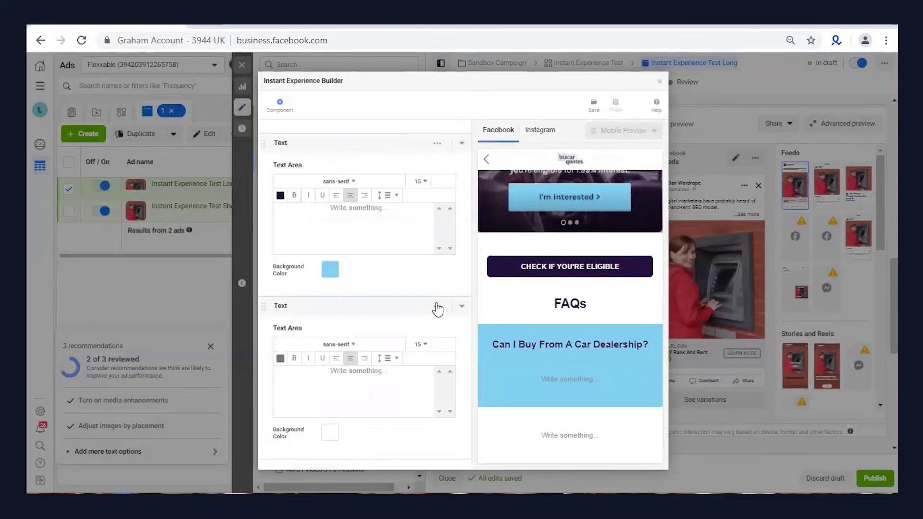
{"action": "left_click", "coordinate": [436, 306]}
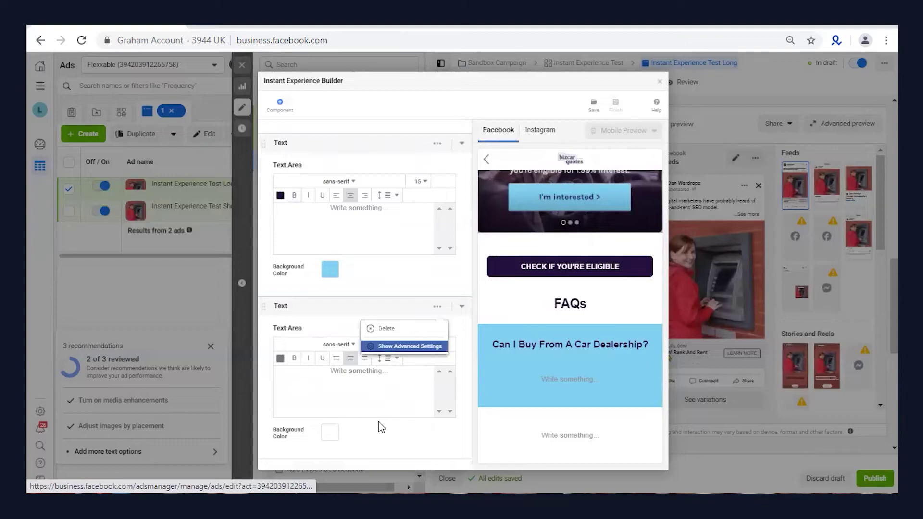
{"action": "scroll", "coordinate": [370, 390], "scroll_direction": "down", "scroll_amount": 1}
{"action": "left_click", "coordinate": [344, 382]}
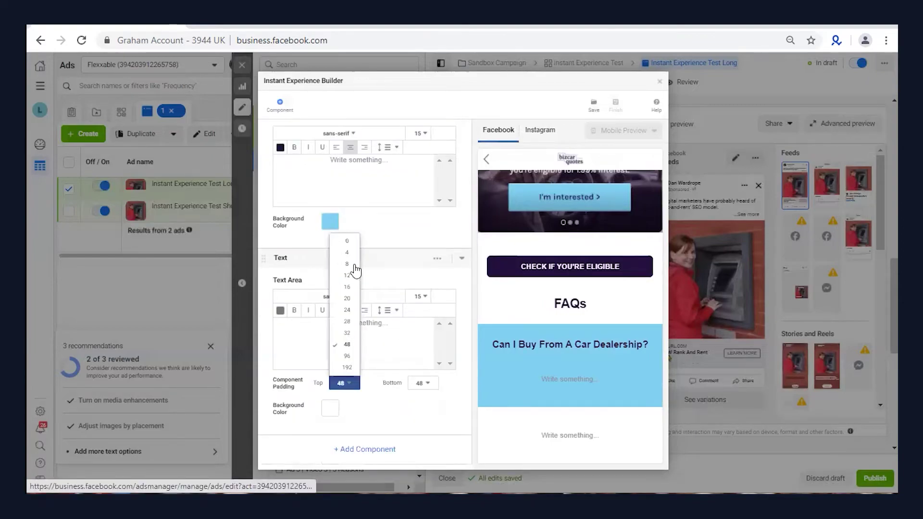
{"action": "left_click", "coordinate": [347, 240]}
{"action": "left_click", "coordinate": [423, 383]}
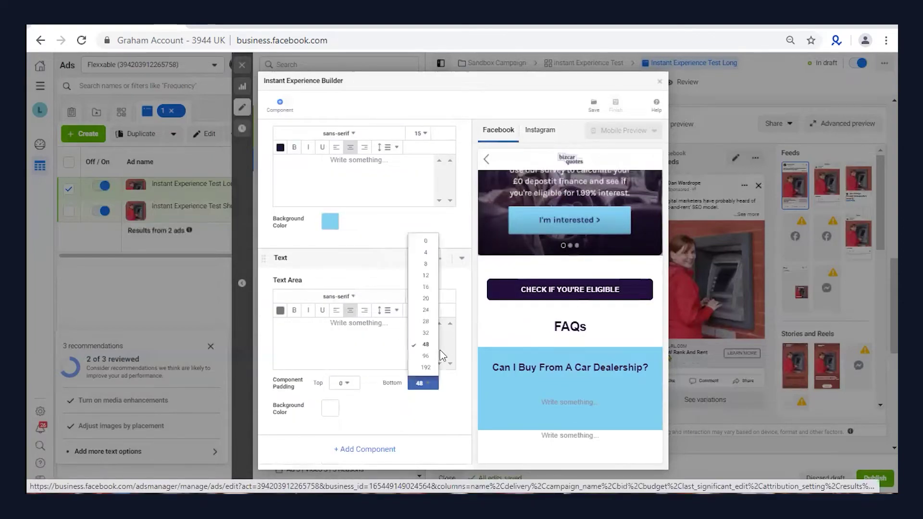
{"action": "left_click", "coordinate": [426, 321]}
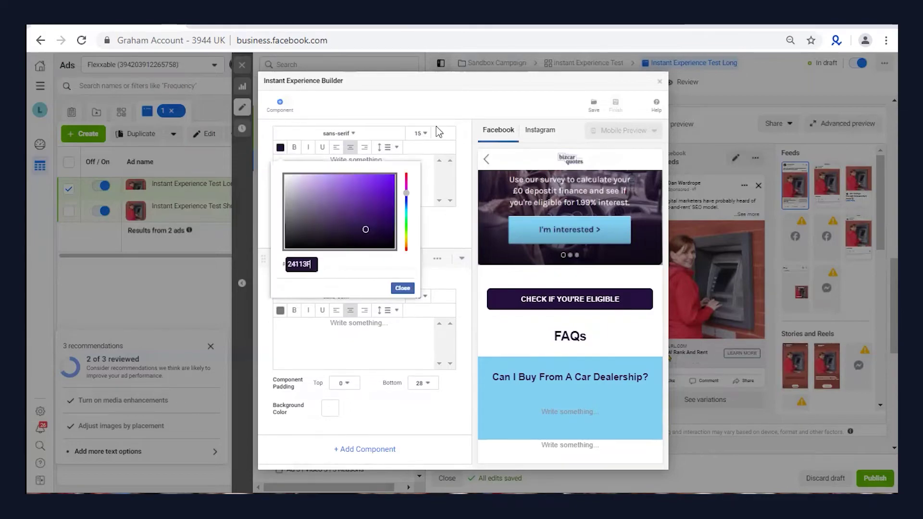
Paste the answer paragraph in dark text, keeping padding at 0 top and 28 bottom.
{"action": "scroll", "coordinate": [432, 283], "scroll_direction": "up", "scroll_amount": 2}
{"action": "left_click", "coordinate": [402, 399]}
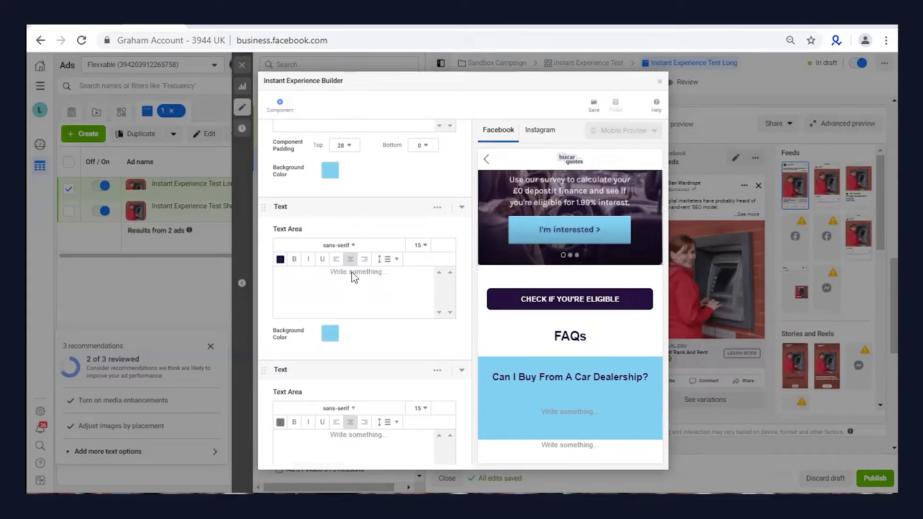
{"action": "type", "text": "In short, yes. But dealerships themselves often offer their own finance packages but are likely to only work with a handful of lenders, compared to the 18 lenders we have on our panel. This allows us to find the best loan option to suit your individual circumstances."}
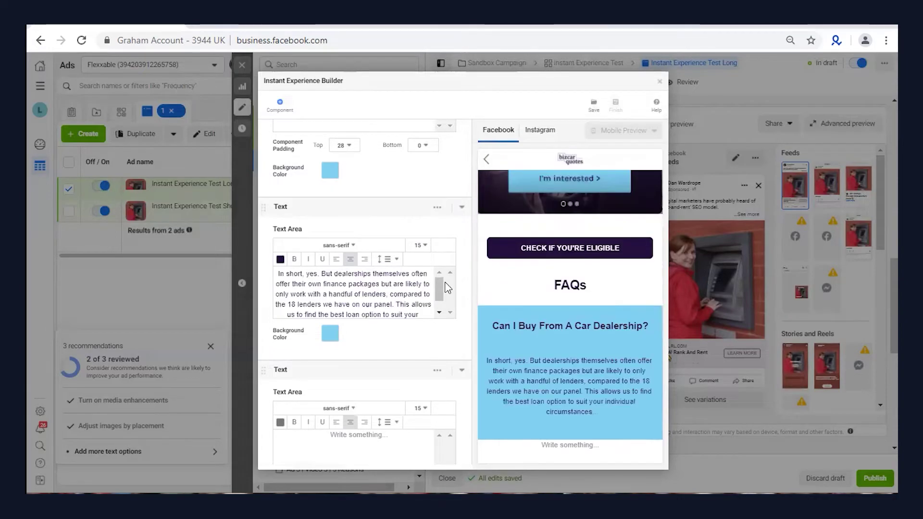
{"action": "left_click", "coordinate": [437, 207]}
{"action": "left_click", "coordinate": [399, 243]}
{"action": "left_click", "coordinate": [343, 331]}
{"action": "left_click", "coordinate": [346, 187]}
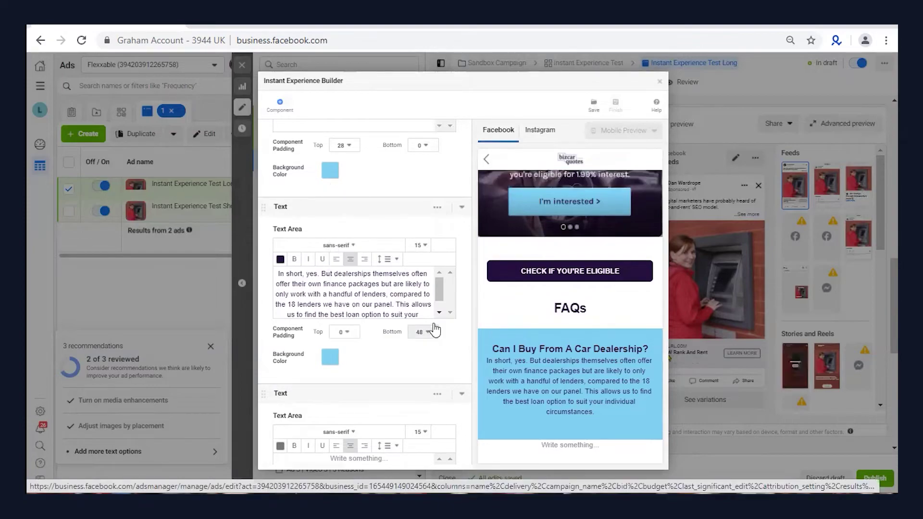
{"action": "left_click", "coordinate": [422, 332]}
{"action": "left_click", "coordinate": [429, 276]}
{"action": "scroll", "coordinate": [429, 276], "scroll_direction": "up", "scroll_amount": 4}
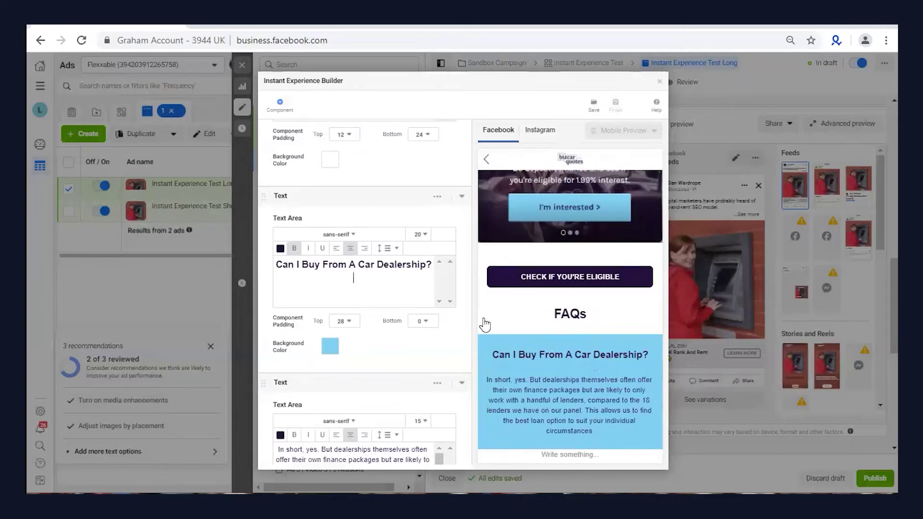
{"action": "scroll", "coordinate": [363, 326], "scroll_direction": "down", "scroll_amount": 3}
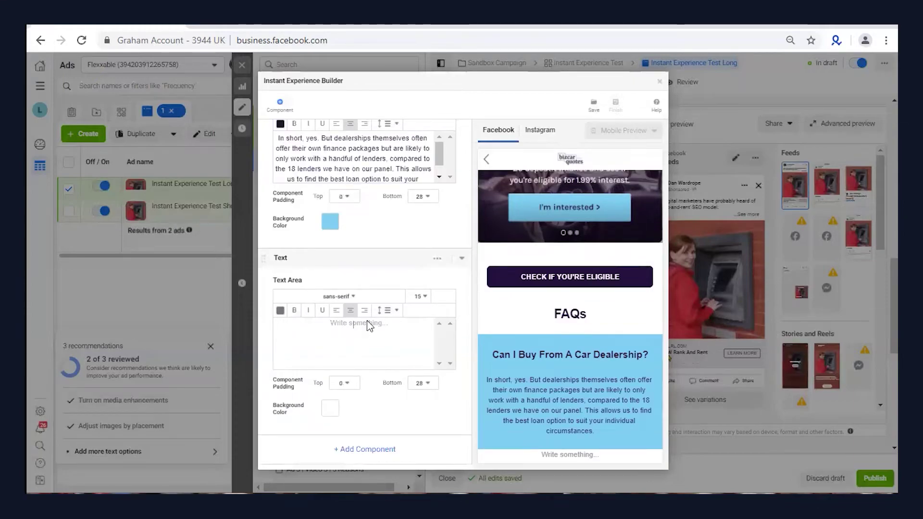
Set the empty text block's text colour to white fff and its top and bottom padding to 4.
{"action": "left_click", "coordinate": [367, 320]}
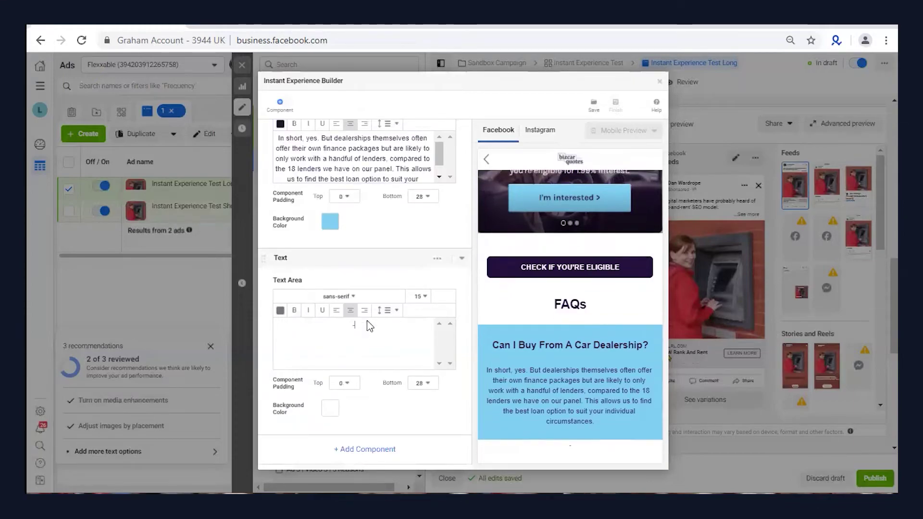
{"action": "left_click", "coordinate": [281, 310]}
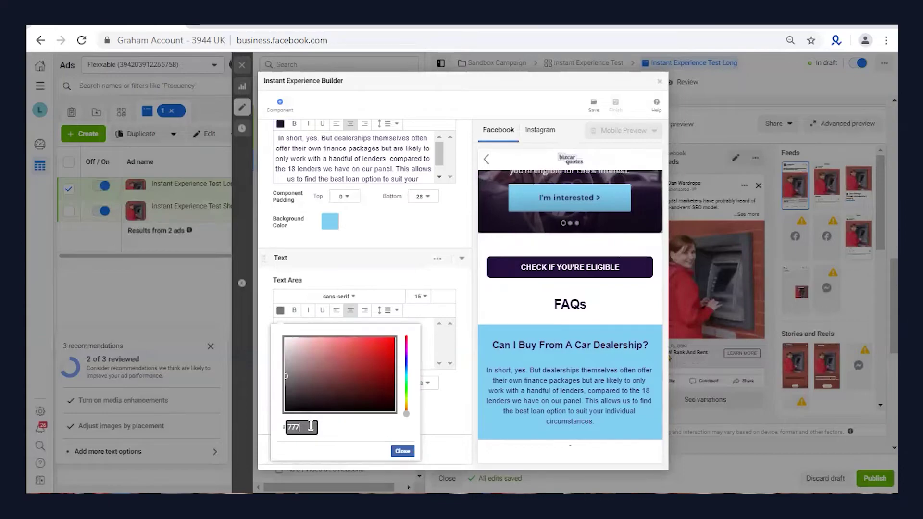
{"action": "key", "text": "BackSpace"}
{"action": "type", "text": "fff"}
{"action": "left_click", "coordinate": [403, 452]}
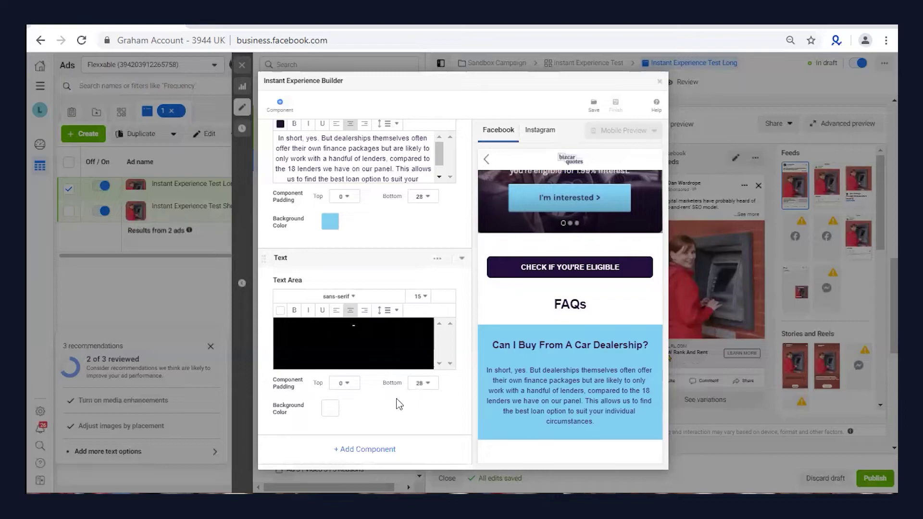
{"action": "left_click", "coordinate": [342, 383]}
{"action": "left_click", "coordinate": [346, 253]}
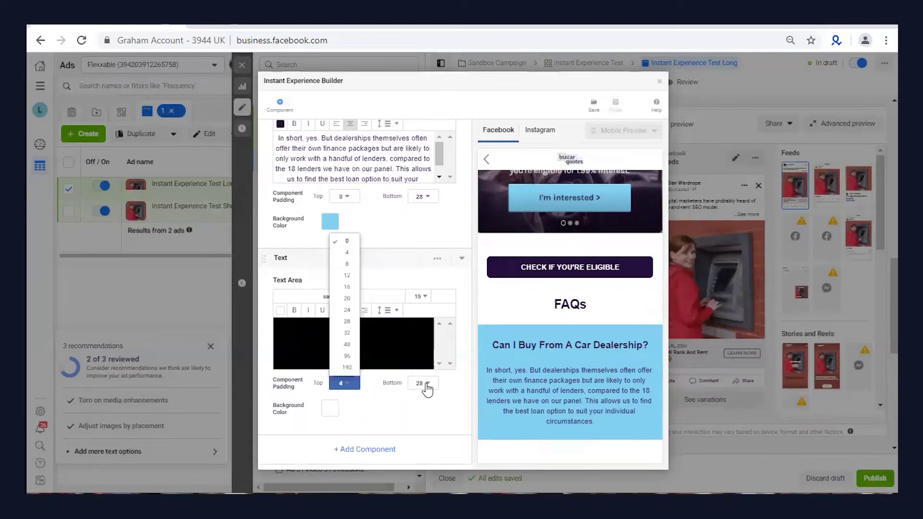
{"action": "left_click", "coordinate": [425, 385]}
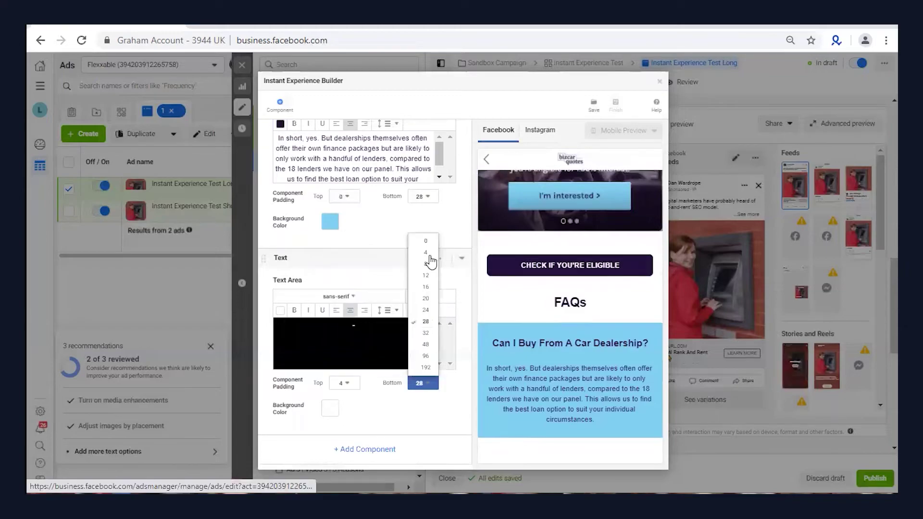
{"action": "left_click", "coordinate": [425, 251]}
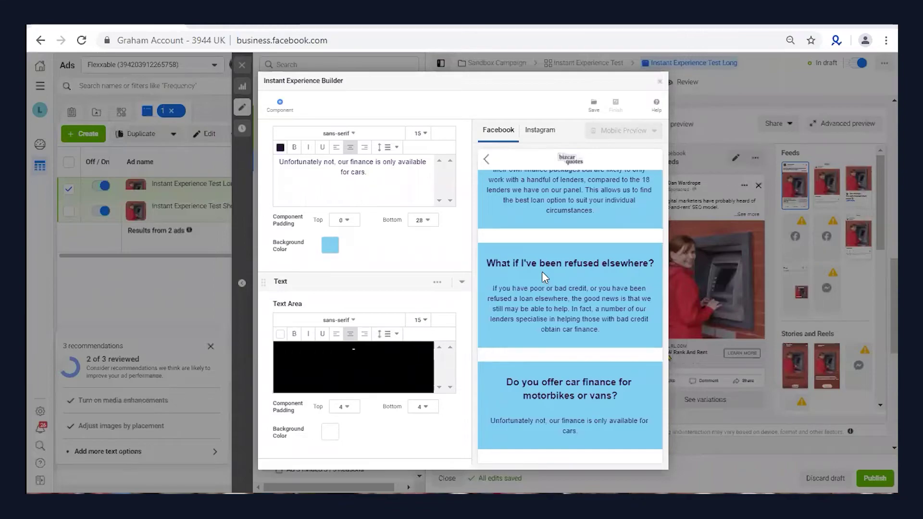
{"action": "scroll", "coordinate": [570, 212], "scroll_direction": "up", "scroll_amount": 4}
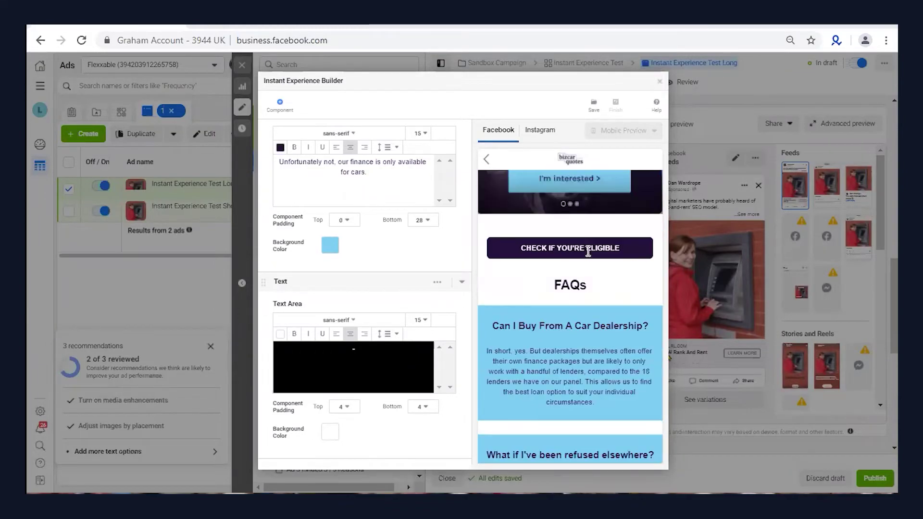
{"action": "scroll", "coordinate": [588, 252], "scroll_direction": "down", "scroll_amount": 1}
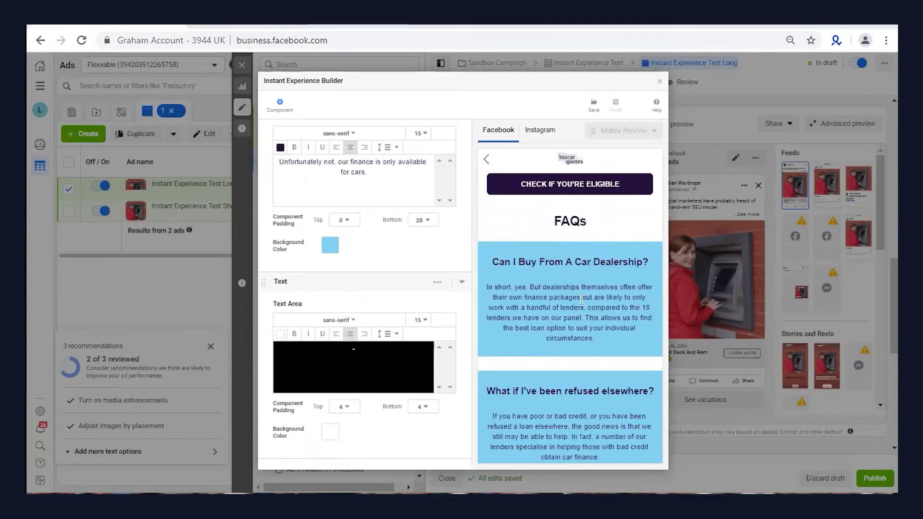
{"action": "scroll", "coordinate": [586, 337], "scroll_direction": "down", "scroll_amount": 4}
{"action": "scroll", "coordinate": [585, 309], "scroll_direction": "up", "scroll_amount": 5}
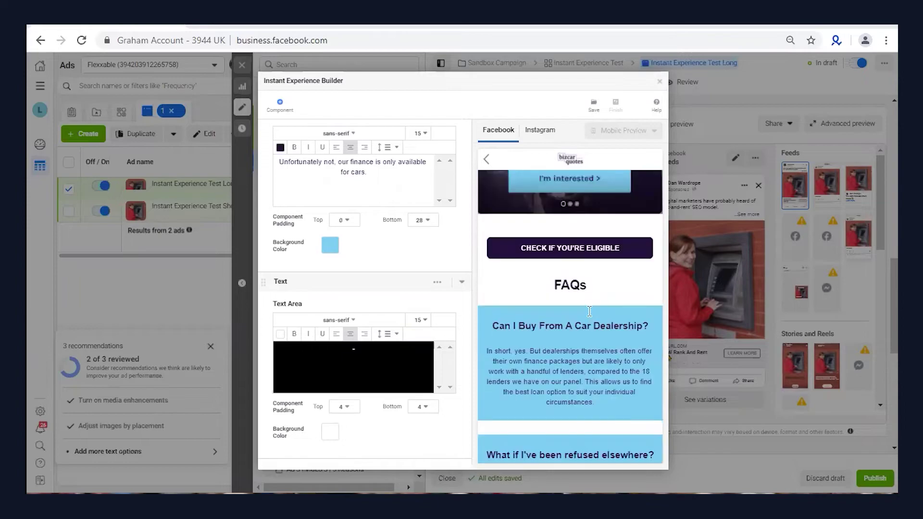
{"action": "scroll", "coordinate": [589, 311], "scroll_direction": "down", "scroll_amount": 1}
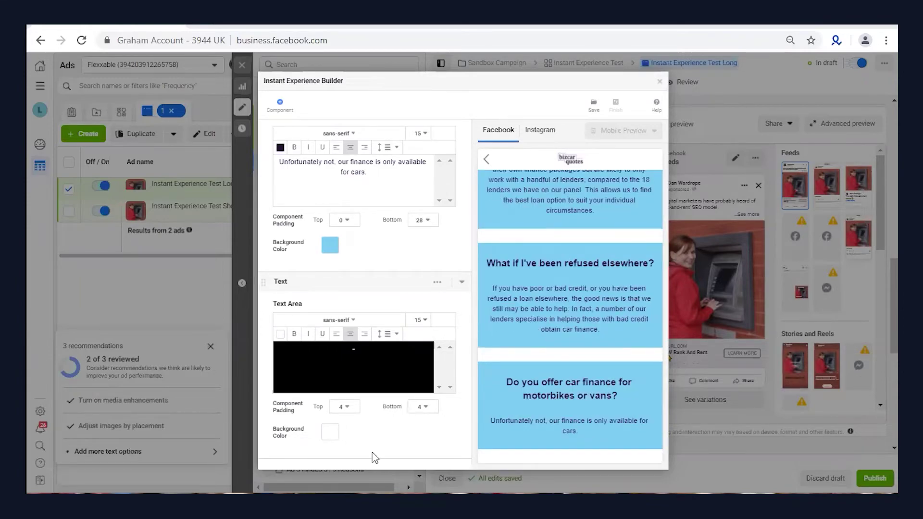
{"action": "scroll", "coordinate": [373, 456], "scroll_direction": "down", "scroll_amount": 1}
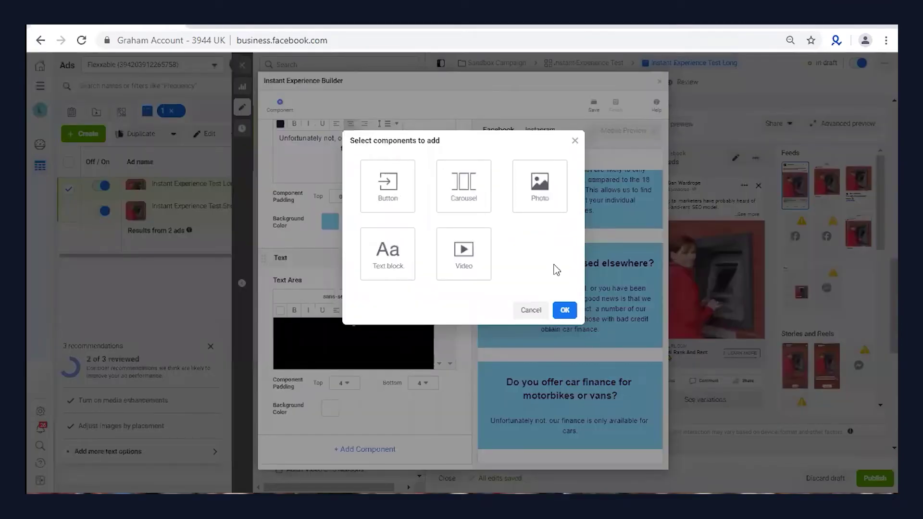
{"action": "left_click", "coordinate": [539, 186]}
{"action": "left_click", "coordinate": [565, 310]}
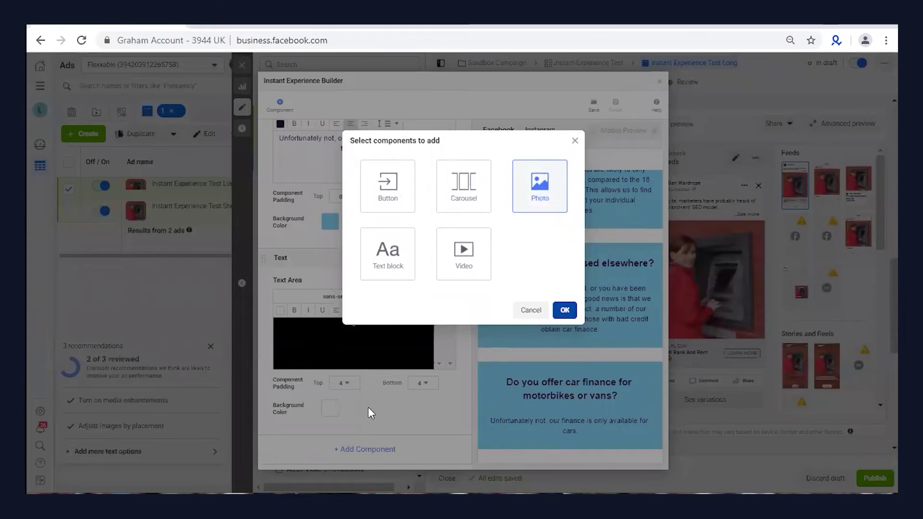
{"action": "scroll", "coordinate": [354, 346], "scroll_direction": "down", "scroll_amount": 3}
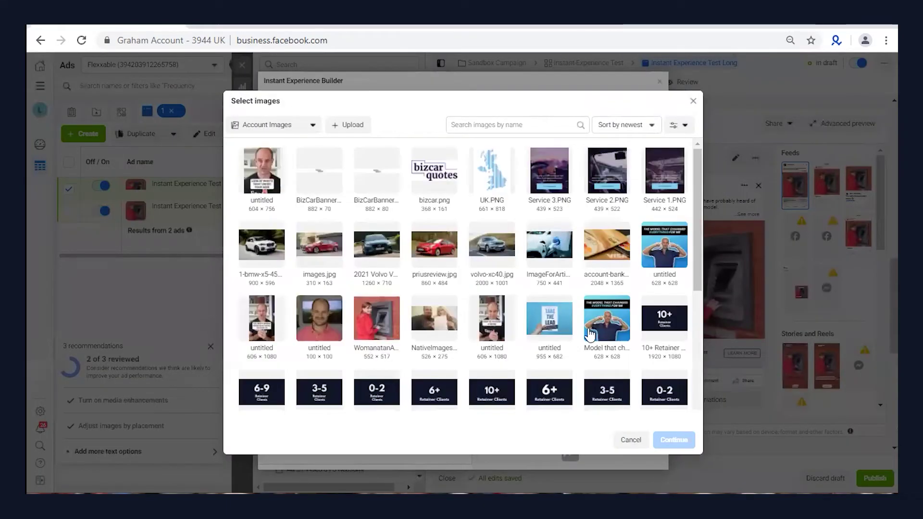
{"action": "left_click", "coordinate": [673, 440]}
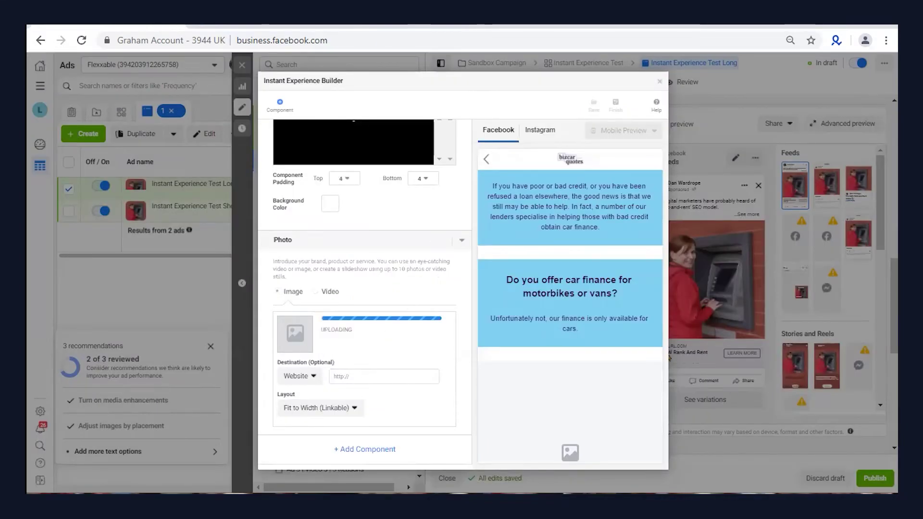
{"action": "scroll", "coordinate": [315, 329], "scroll_direction": "up", "scroll_amount": 5}
{"action": "scroll", "coordinate": [337, 332], "scroll_direction": "down", "scroll_amount": 5}
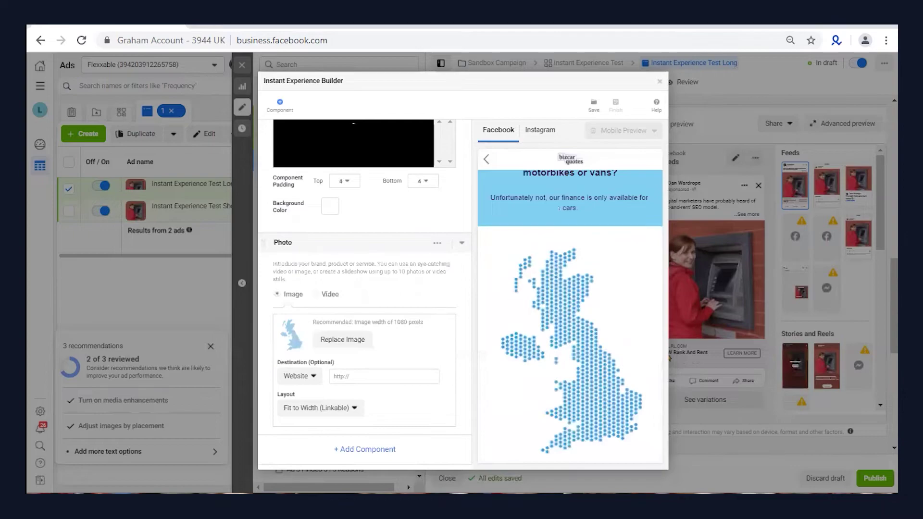
{"action": "left_click", "coordinate": [358, 376]}
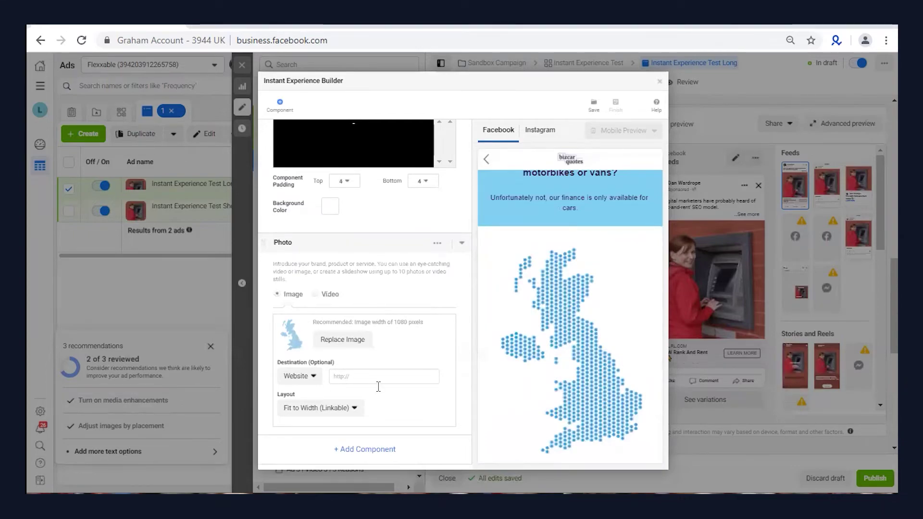
{"action": "type", "text": "https://get.bizcarquotes.com/quiz-1/"}
{"action": "left_click", "coordinate": [342, 411]}
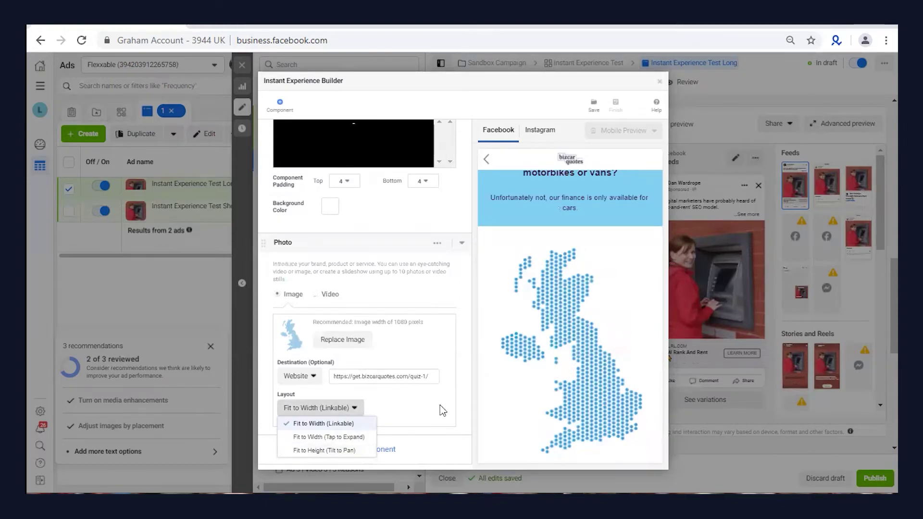
{"action": "left_click", "coordinate": [409, 411]}
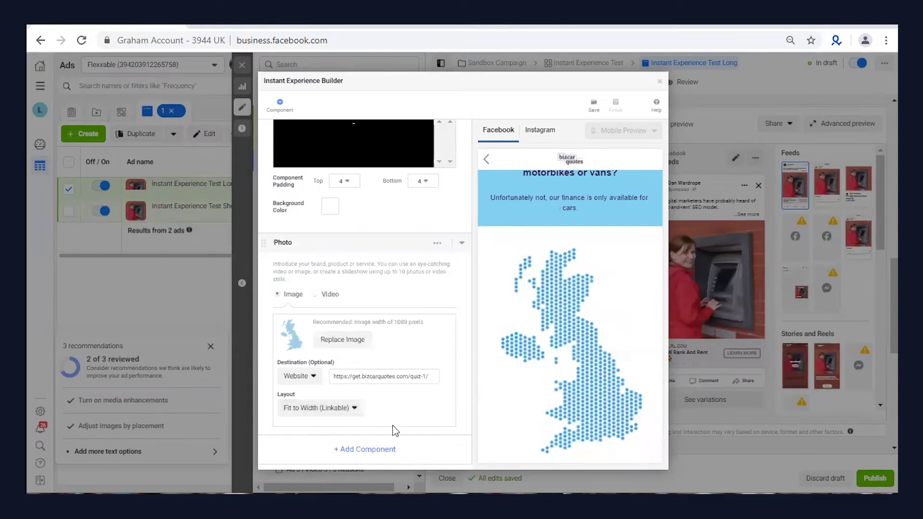
Add a Button component after the UK map photo for the GET A QUOTE quiz link.
{"action": "left_click", "coordinate": [368, 449]}
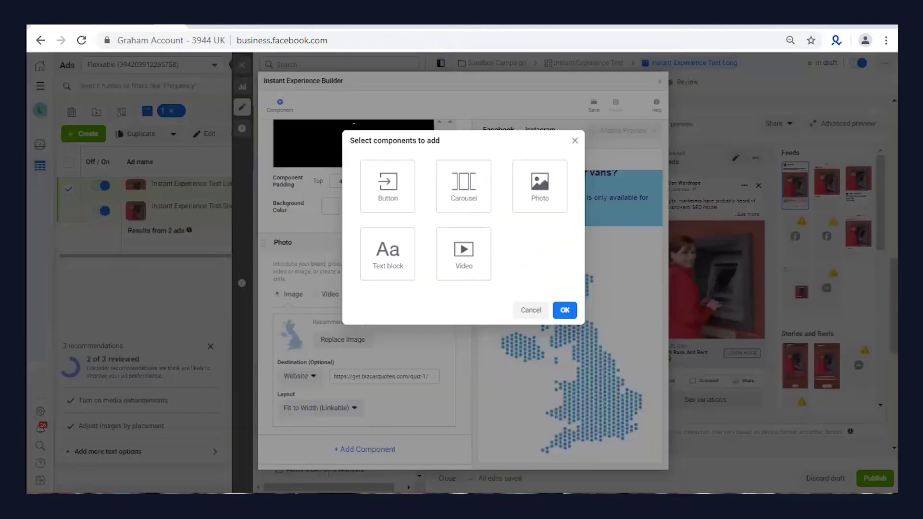
{"action": "left_click", "coordinate": [403, 195]}
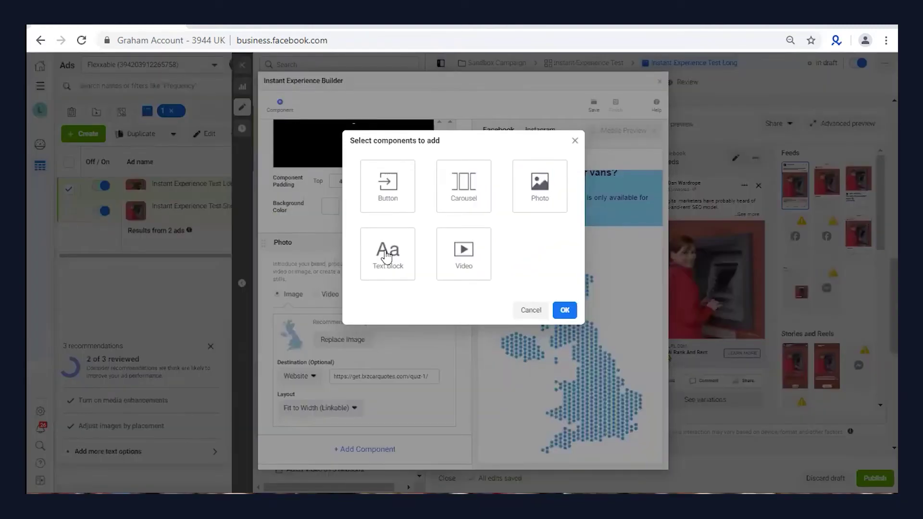
{"action": "left_click", "coordinate": [562, 312]}
{"action": "scroll", "coordinate": [596, 346], "scroll_direction": "up", "scroll_amount": 5}
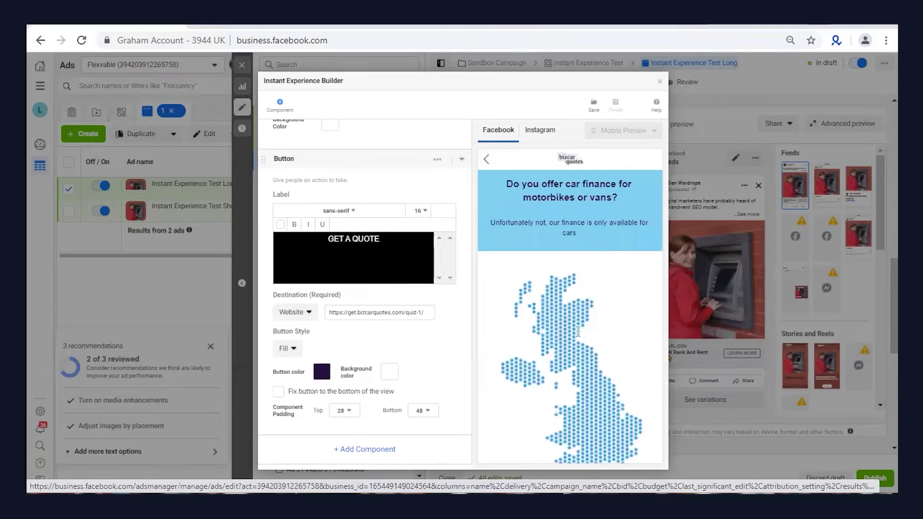
{"action": "scroll", "coordinate": [579, 332], "scroll_direction": "up", "scroll_amount": 10}
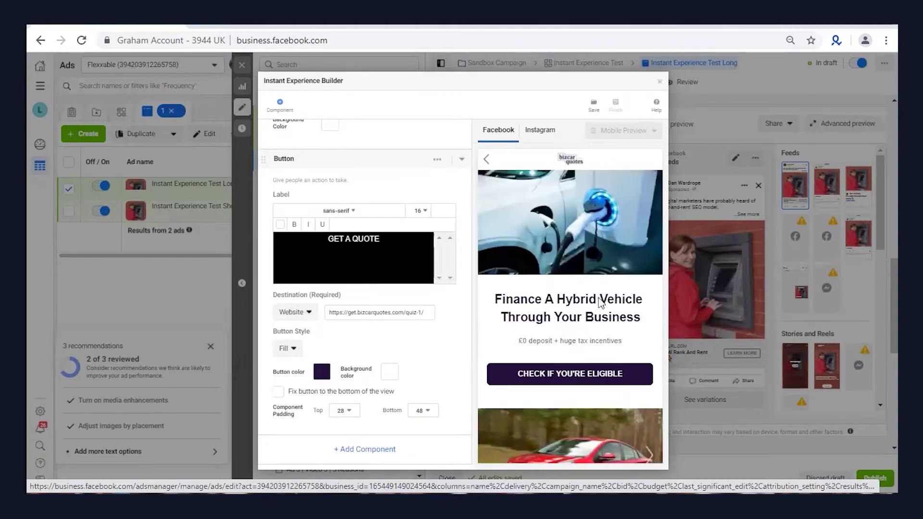
{"action": "scroll", "coordinate": [598, 300], "scroll_direction": "down", "scroll_amount": 2}
{"action": "scroll", "coordinate": [598, 304], "scroll_direction": "down", "scroll_amount": 8}
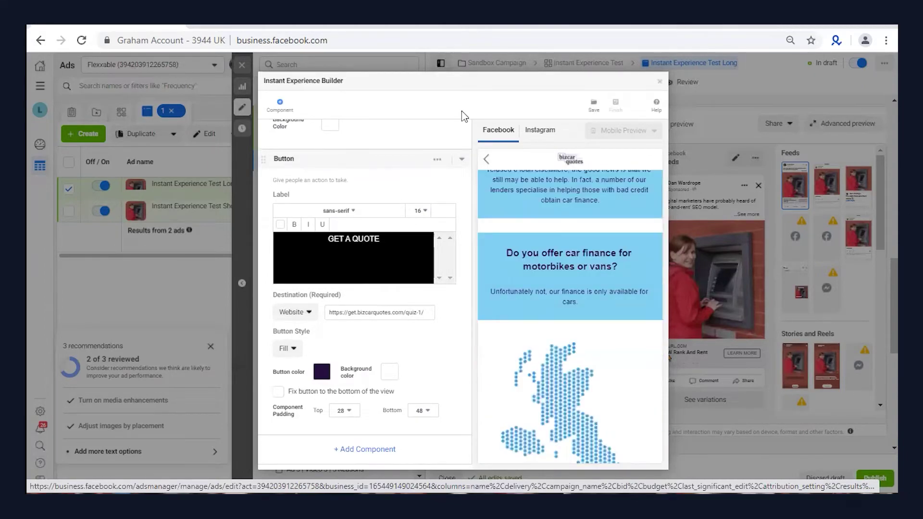
{"action": "scroll", "coordinate": [428, 174], "scroll_direction": "up", "scroll_amount": 5}
{"action": "scroll", "coordinate": [593, 102], "scroll_direction": "up", "scroll_amount": 10}
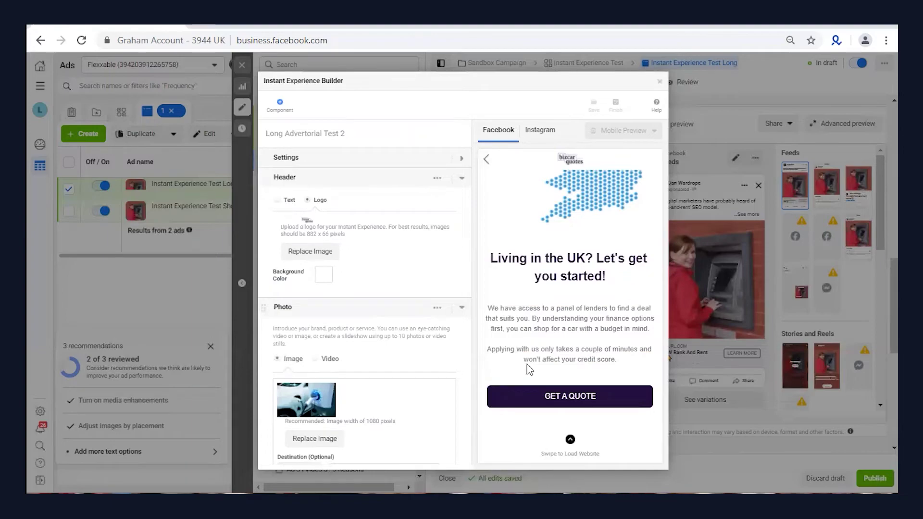
Finish the Instant Experience and confirm finishing in the dialog.
{"action": "left_click", "coordinate": [616, 106]}
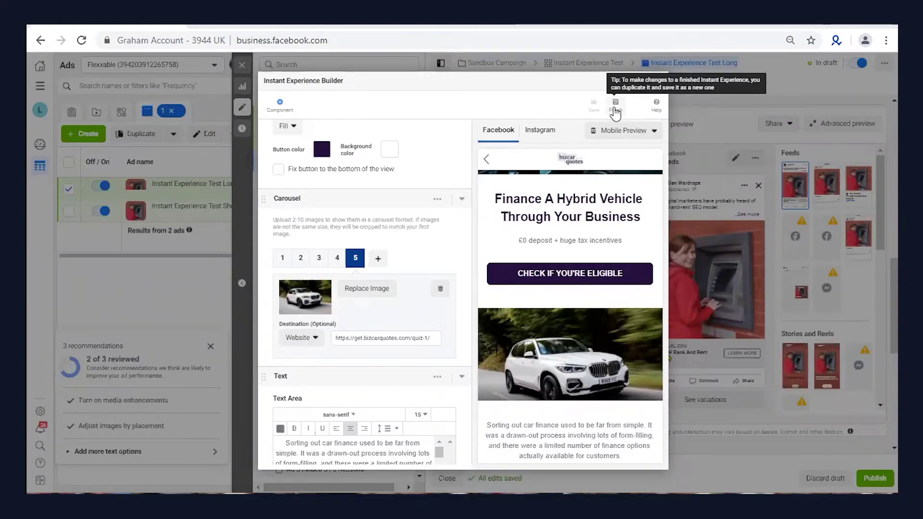
{"action": "left_click", "coordinate": [615, 108]}
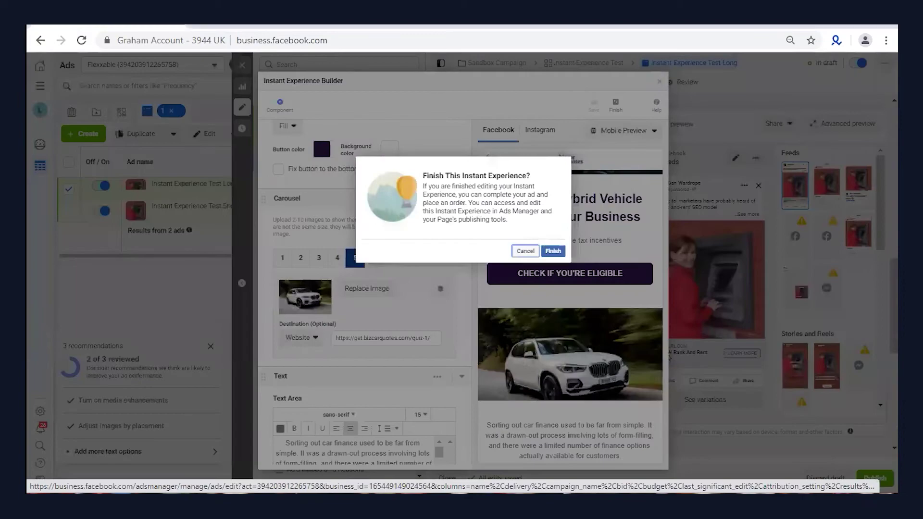
{"action": "left_click", "coordinate": [552, 251]}
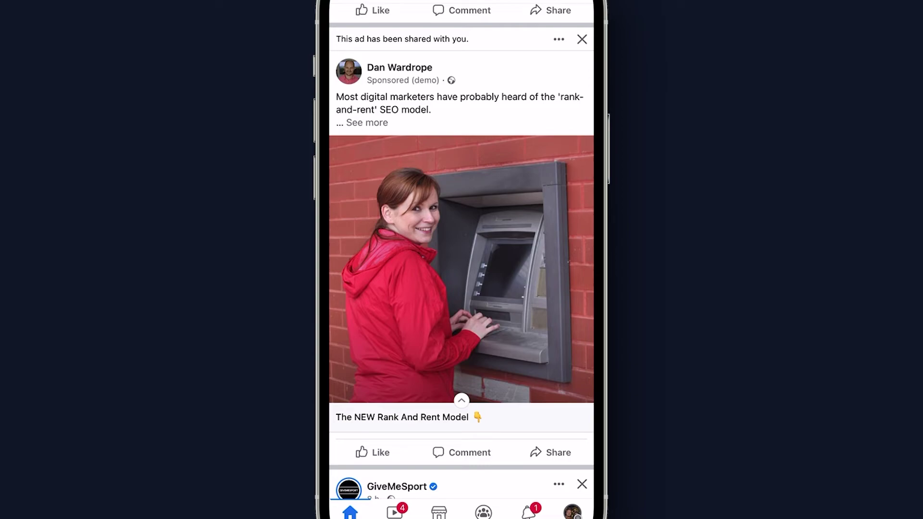
Scroll the phone feed to the shared demo ad to open its Instant Experience.
{"action": "scroll", "coordinate": [461, 252], "scroll_direction": "down", "scroll_amount": 1}
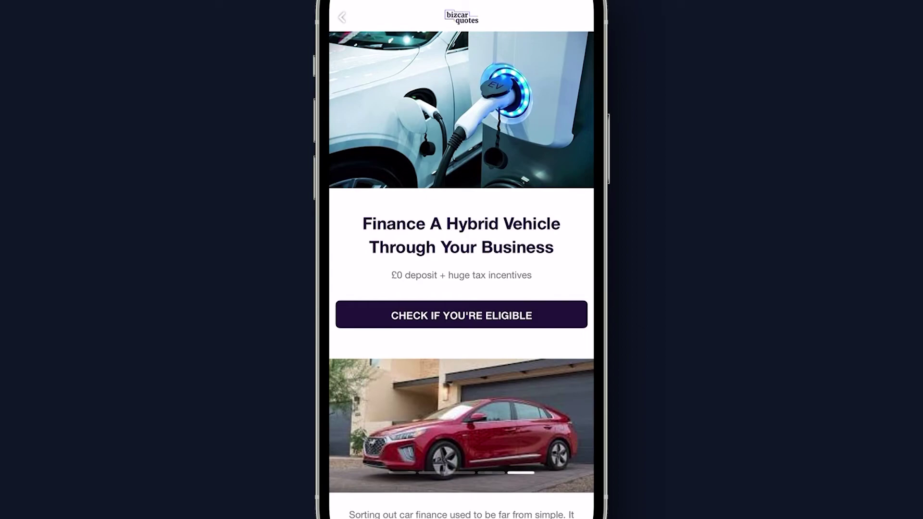
Scroll through the Instant Experience past Our Services and the eligibility button to the FAQ answers.
{"action": "scroll", "coordinate": [461, 260], "scroll_direction": "down", "scroll_amount": 6}
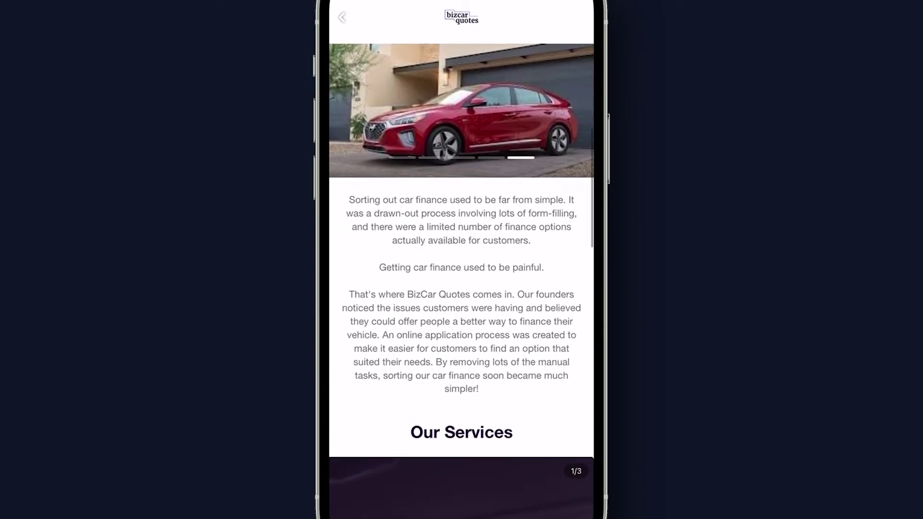
{"action": "scroll", "coordinate": [461, 274], "scroll_direction": "down", "scroll_amount": 1}
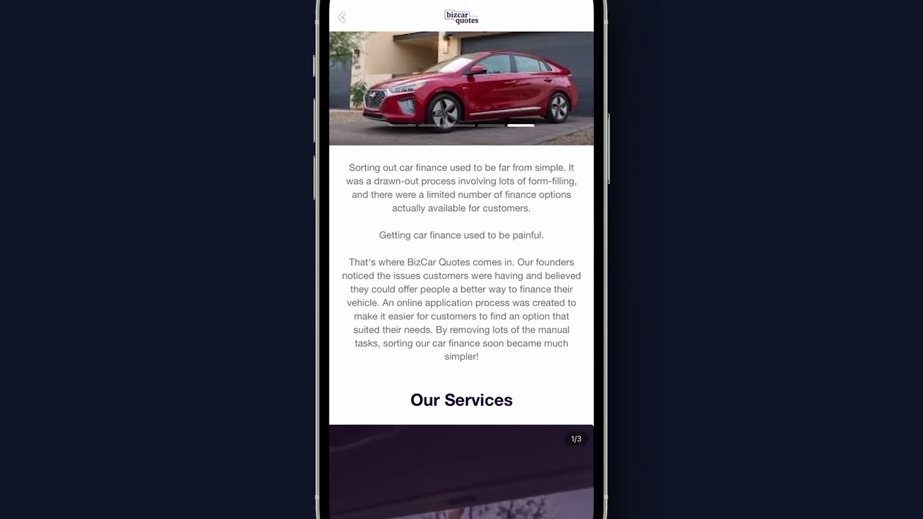
{"action": "scroll", "coordinate": [461, 274], "scroll_direction": "down", "scroll_amount": 5}
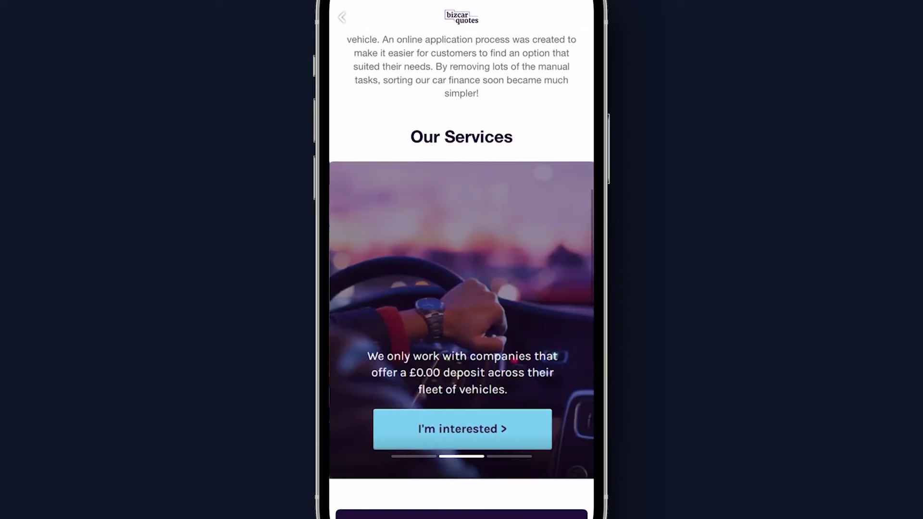
{"action": "scroll", "coordinate": [461, 274], "scroll_direction": "down", "scroll_amount": 6}
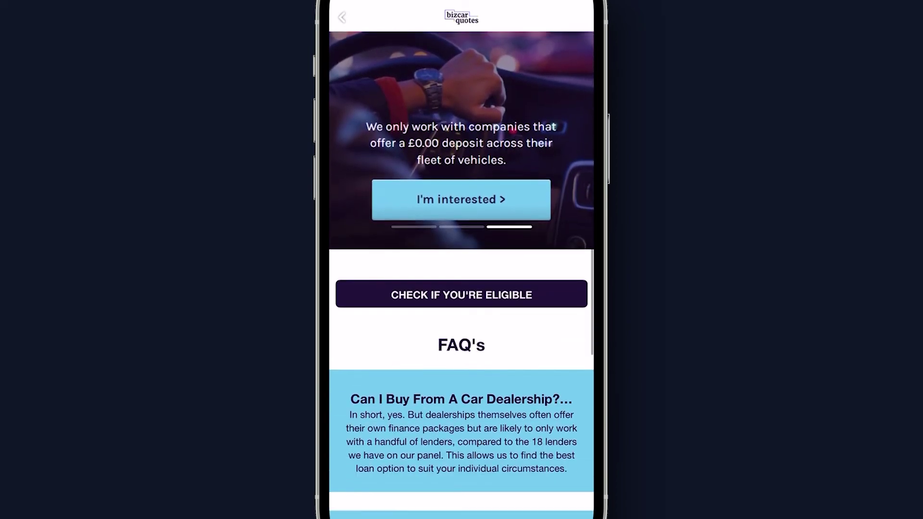
{"action": "scroll", "coordinate": [461, 274], "scroll_direction": "down", "scroll_amount": 2}
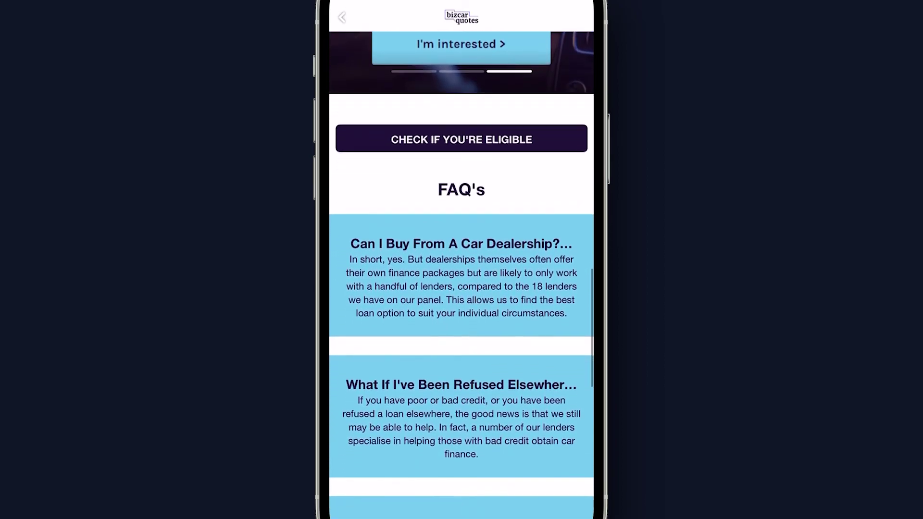